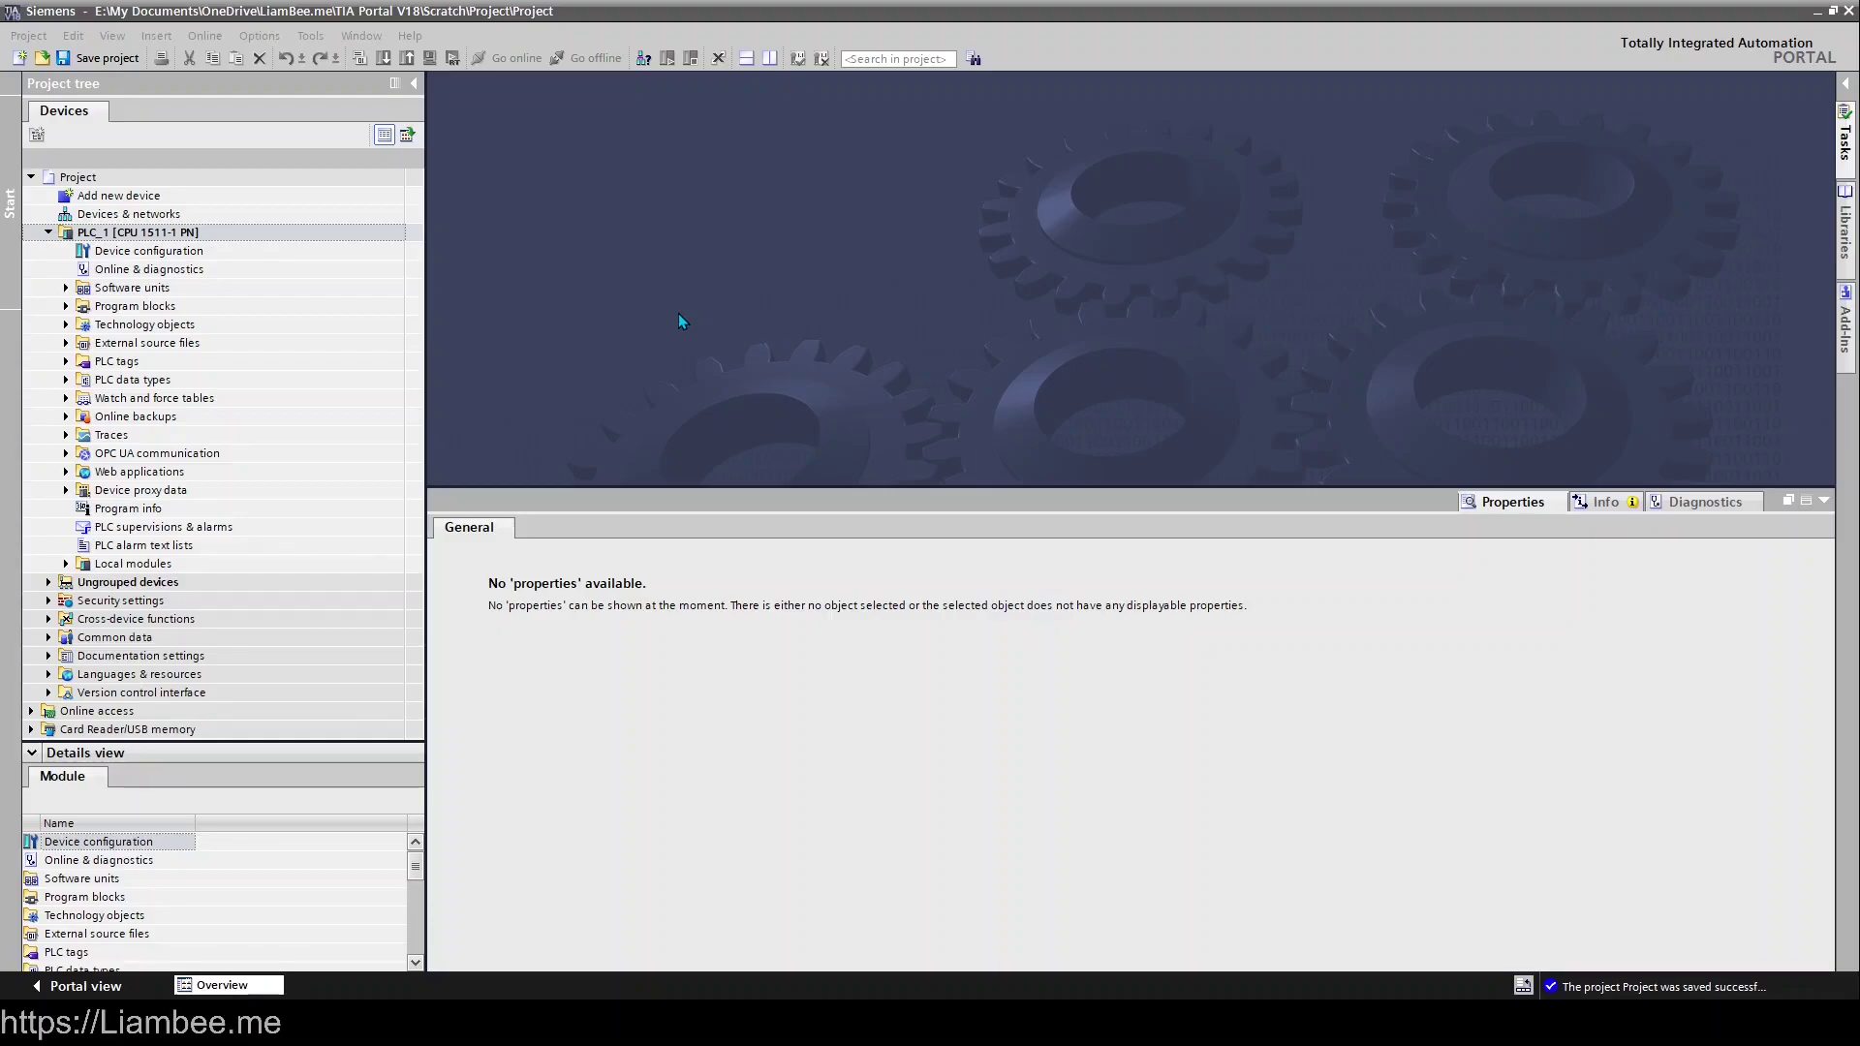
# Open the context menu of PLC_1 [CPU 1511-1 PN] in the Project tree
pyautogui.rightClick(220, 236)
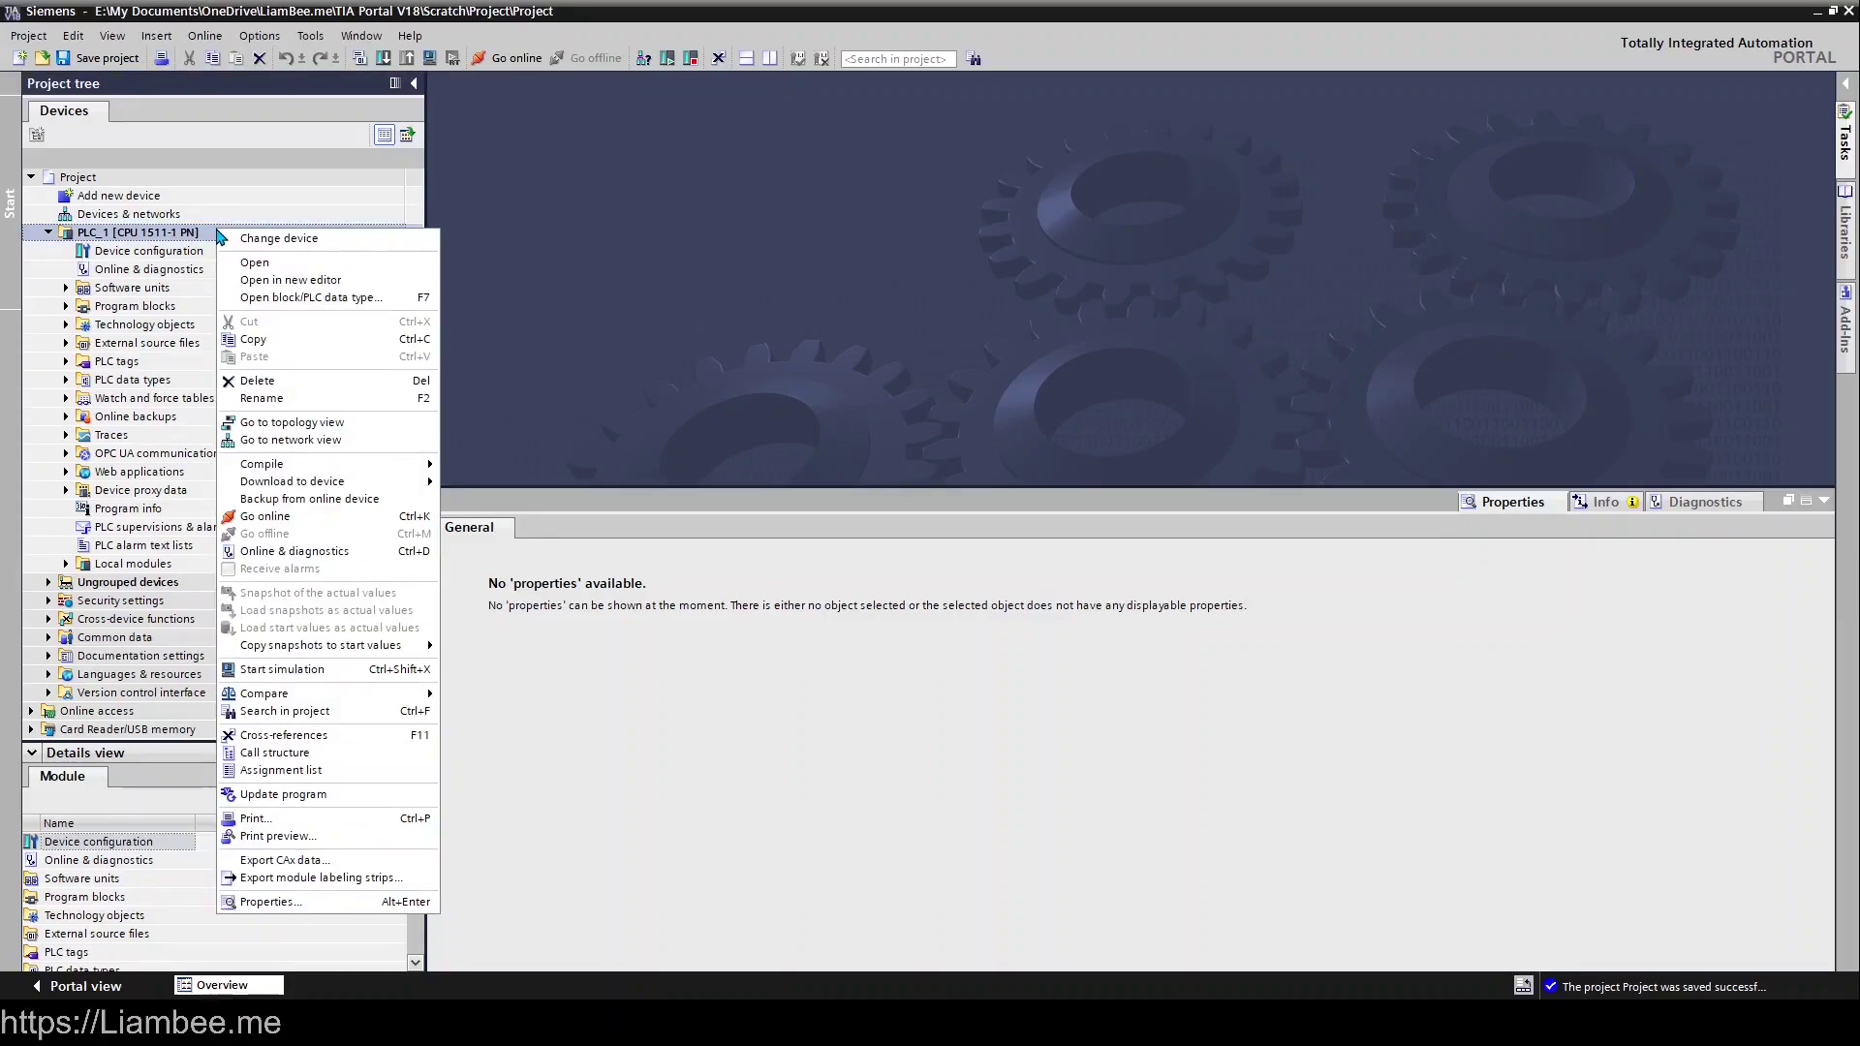
# Open PLC_1's Properties and widen the page list so every page name shows in full
pyautogui.click(315, 902)
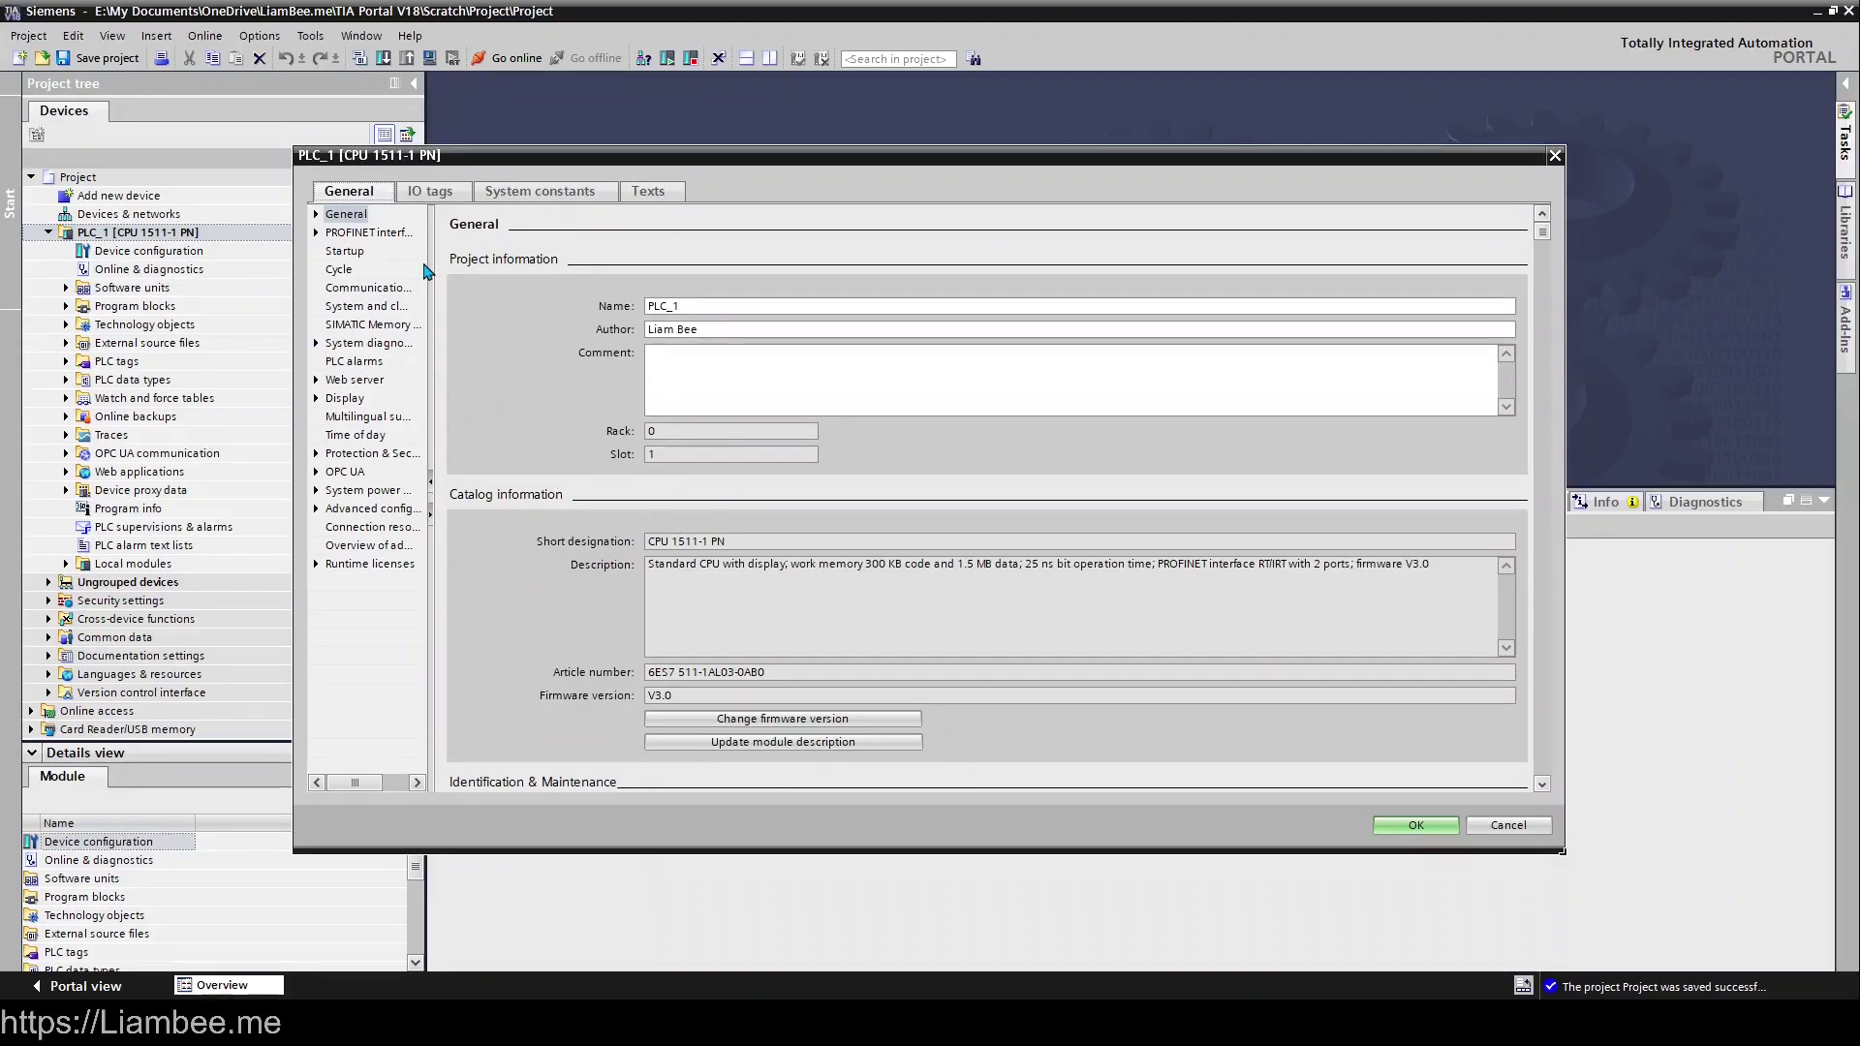
pyautogui.moveTo(433, 263); pyautogui.dragTo(520, 274)
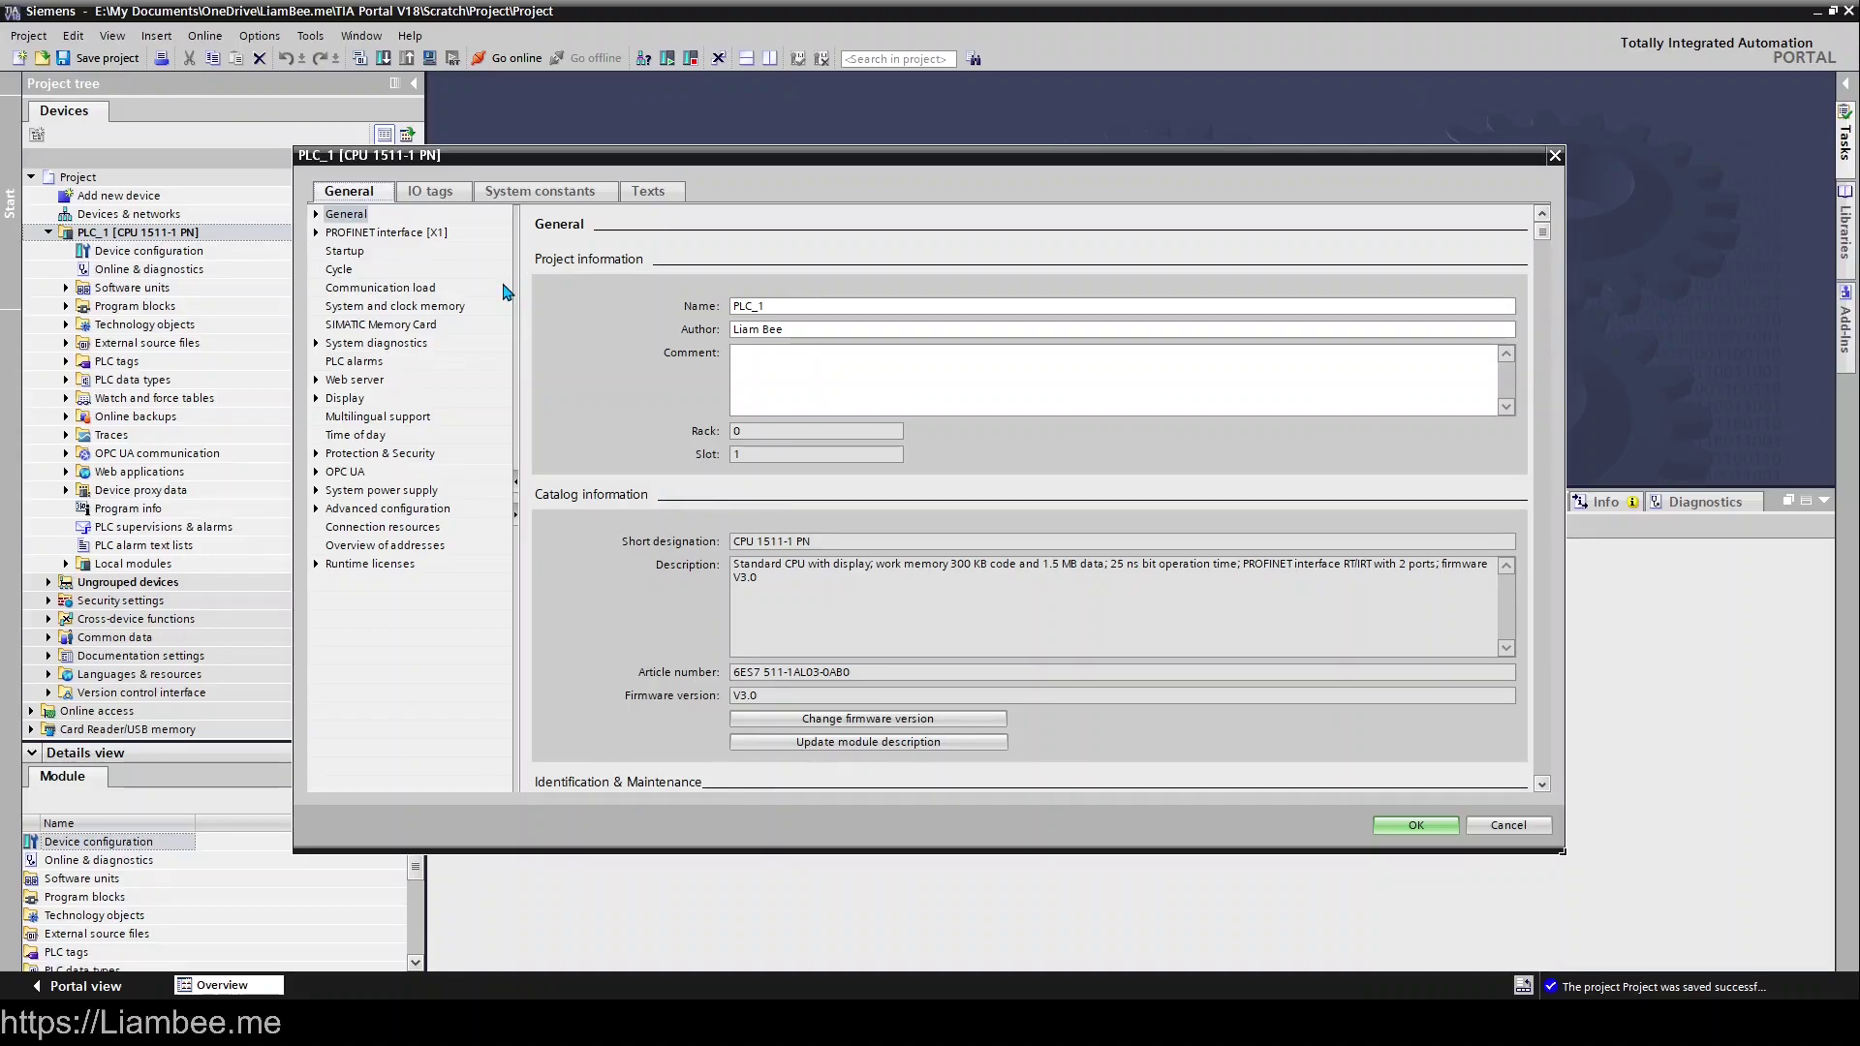
# Review the Protection & Security page, with access level at Full access (no protection)
pyautogui.click(431, 463)
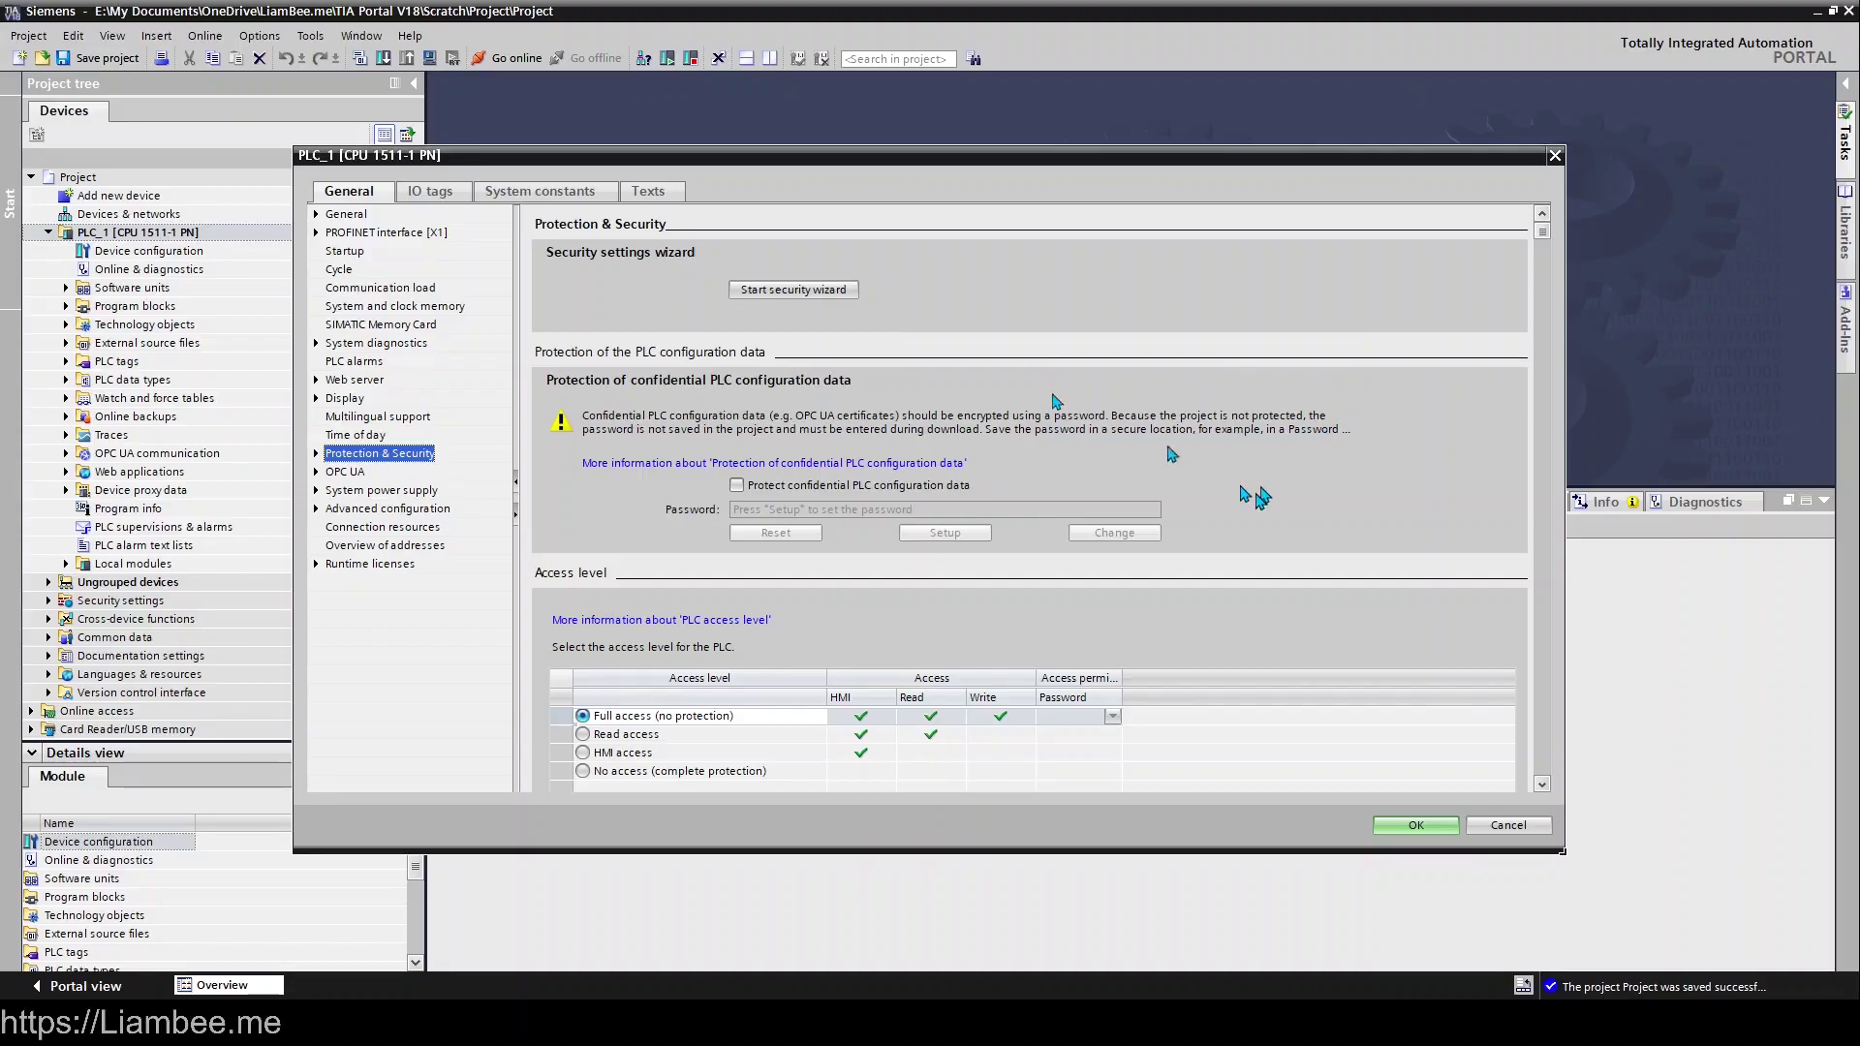
pyautogui.scroll(-1, 830, 669)
pyautogui.scroll(-3, 830, 669)
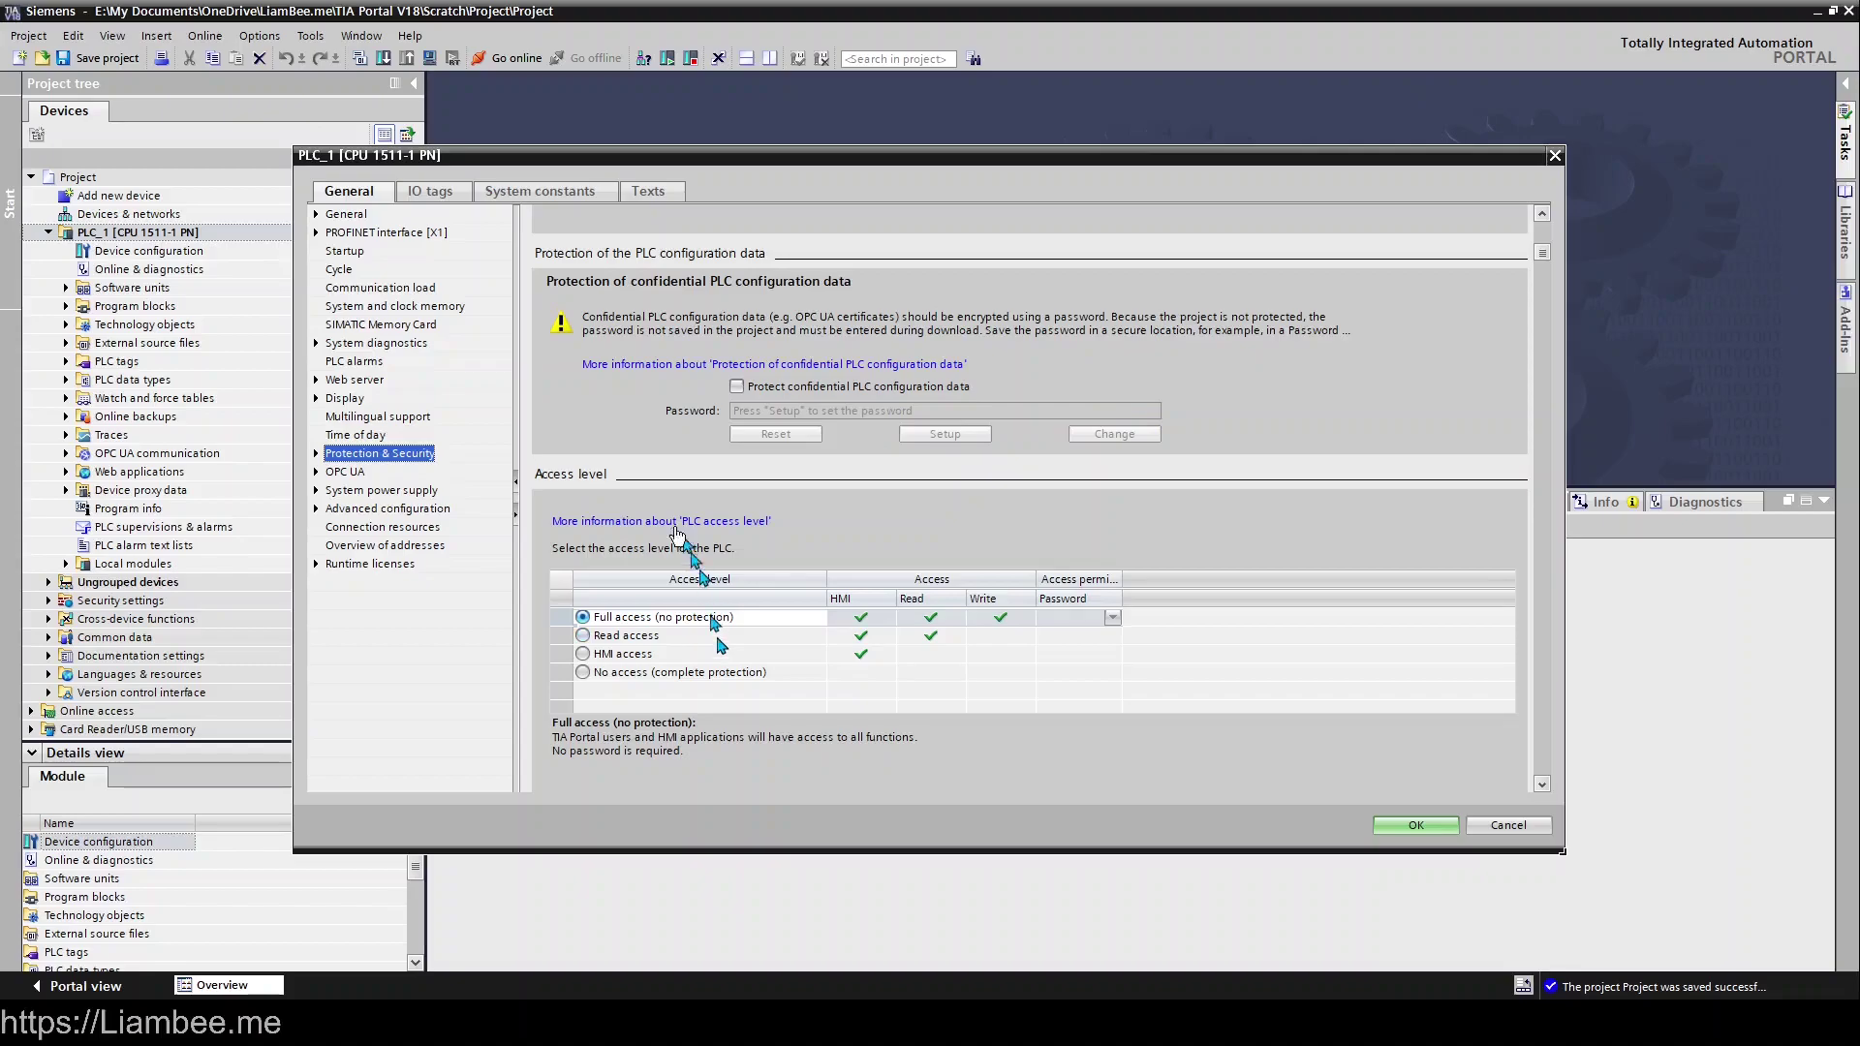
pyautogui.scroll(2, 667, 526)
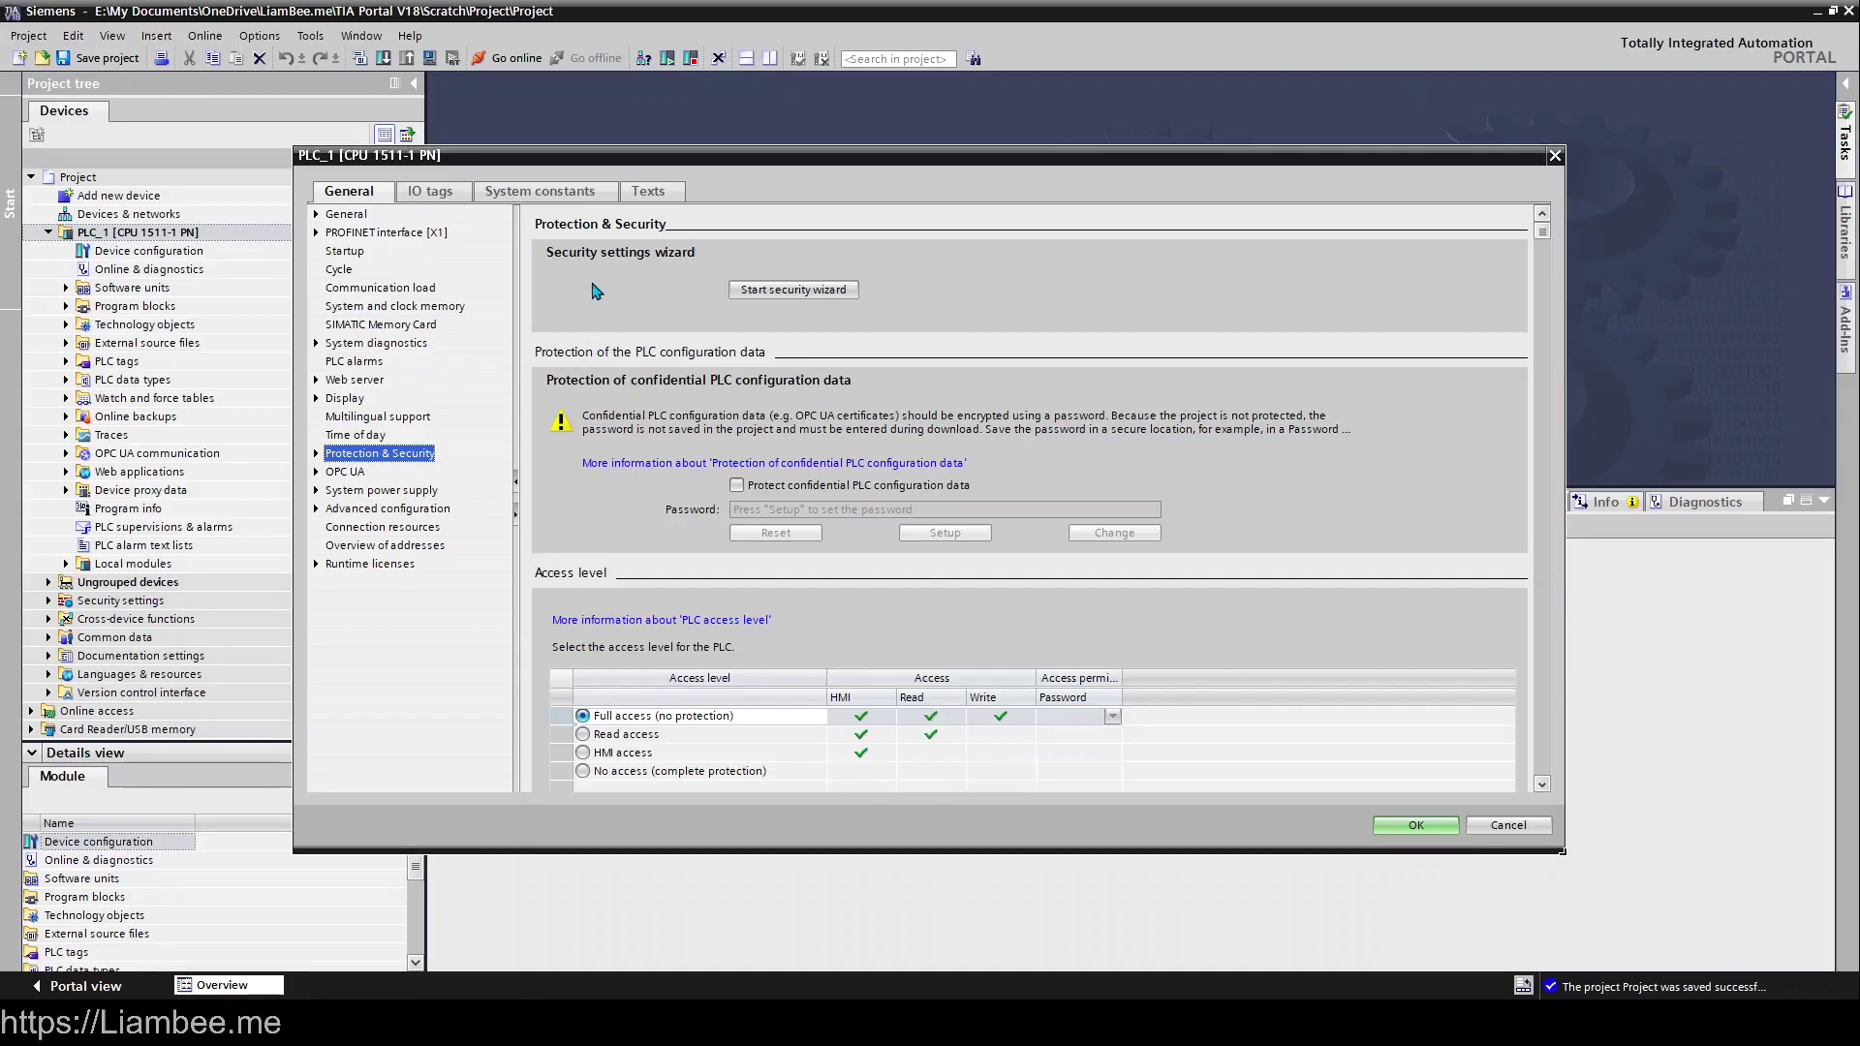
# Glance over the General CPU page, then bring up the PROFINET interface [X1] settings
pyautogui.click(329, 219)
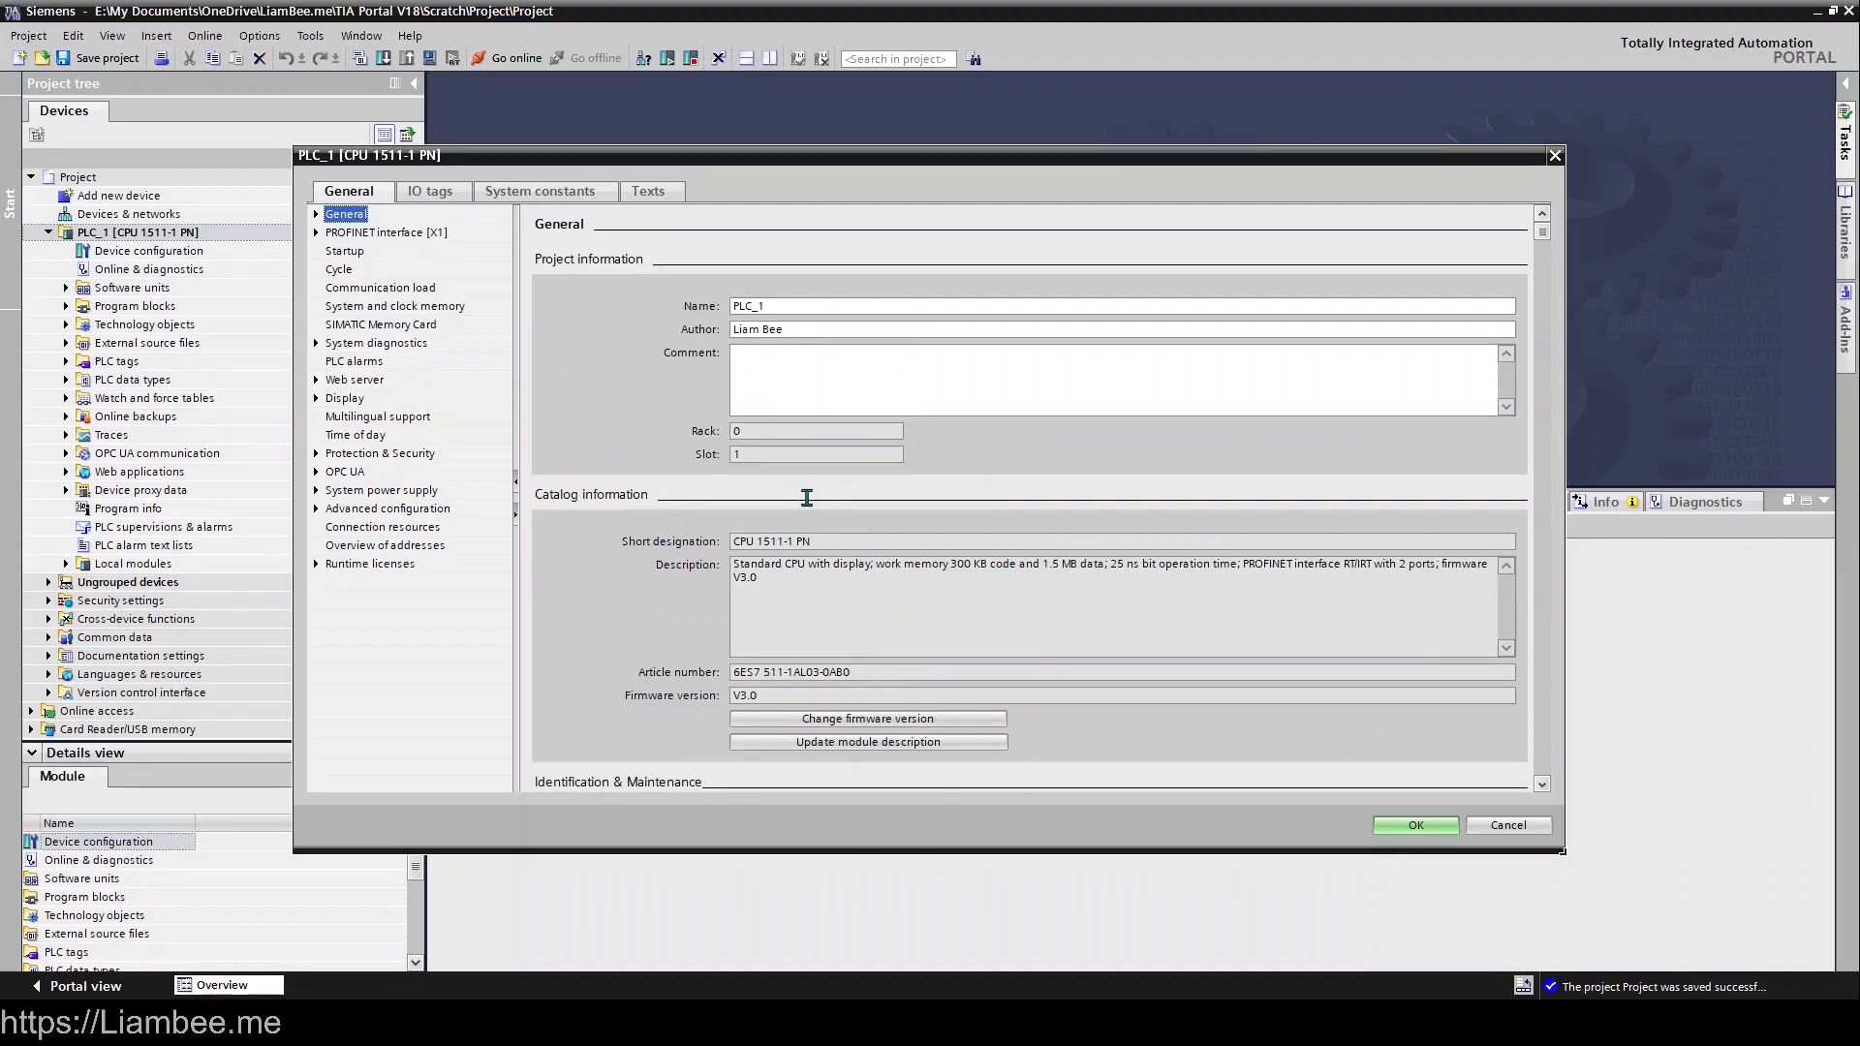
pyautogui.scroll(-5, 688, 746)
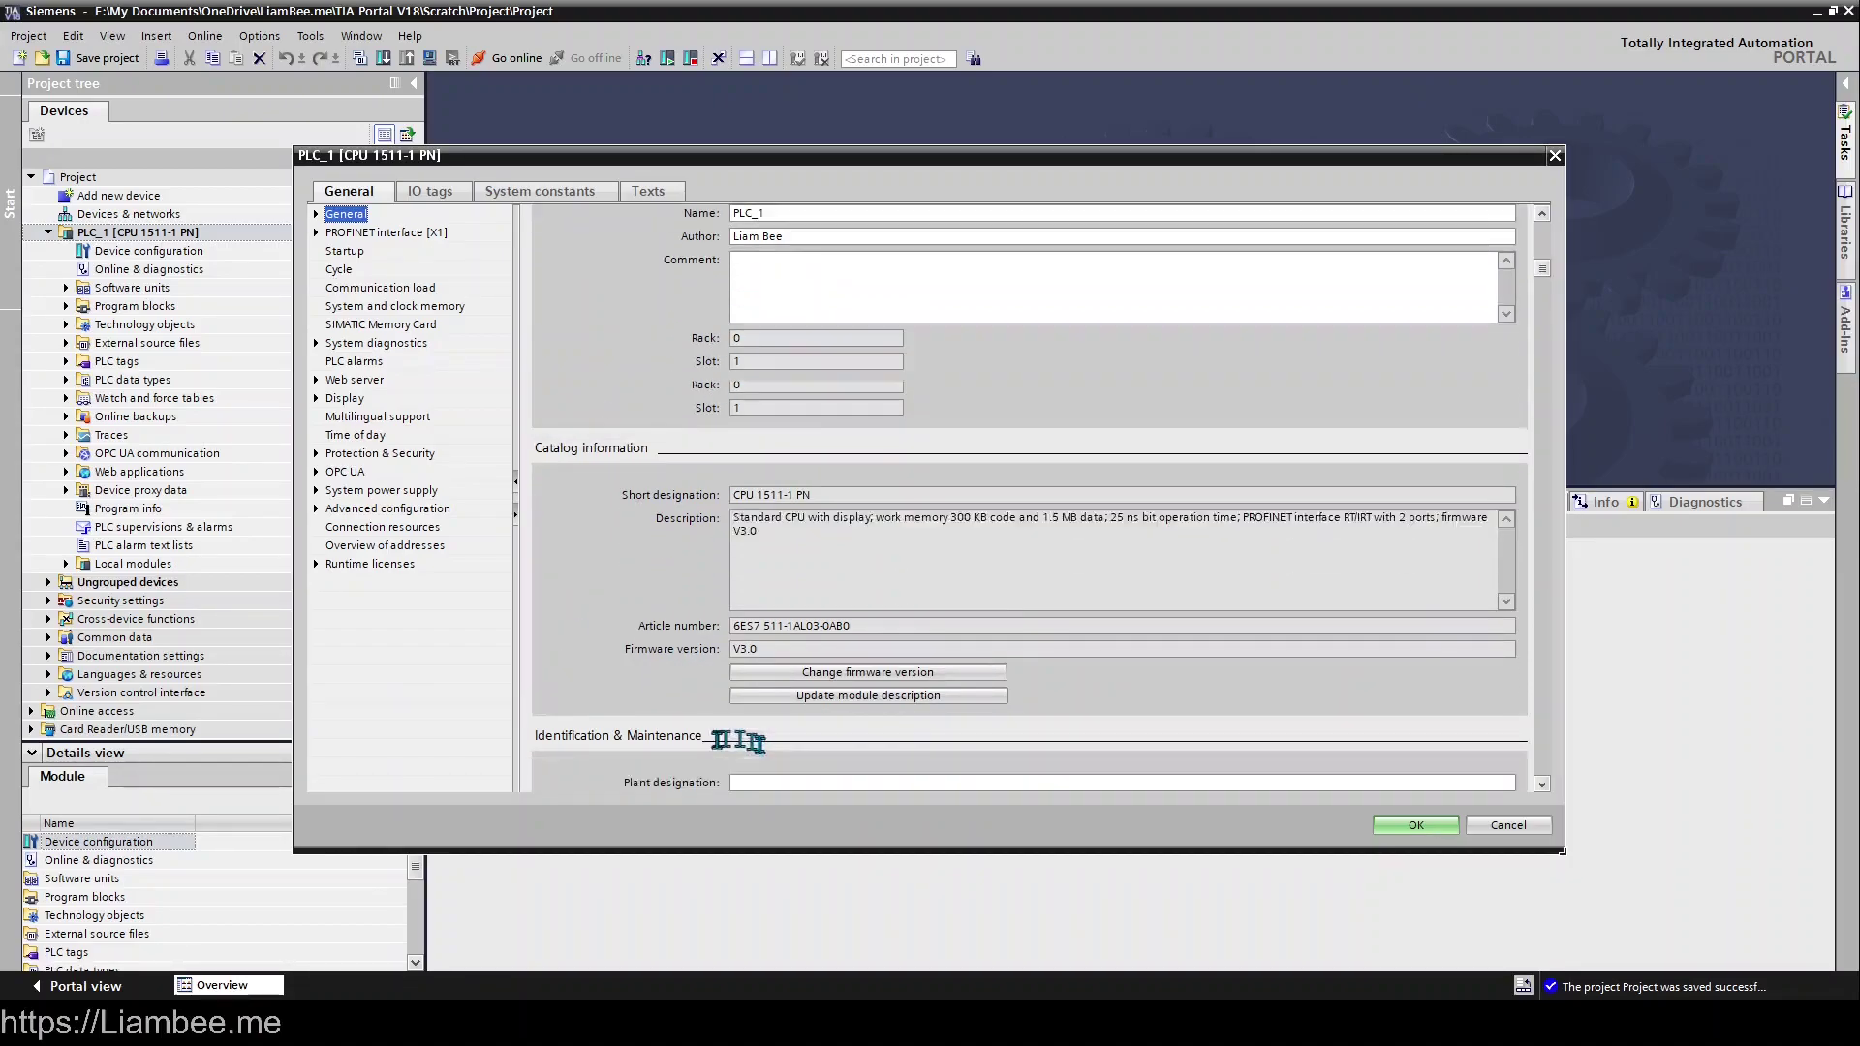
pyautogui.scroll(5, 727, 756)
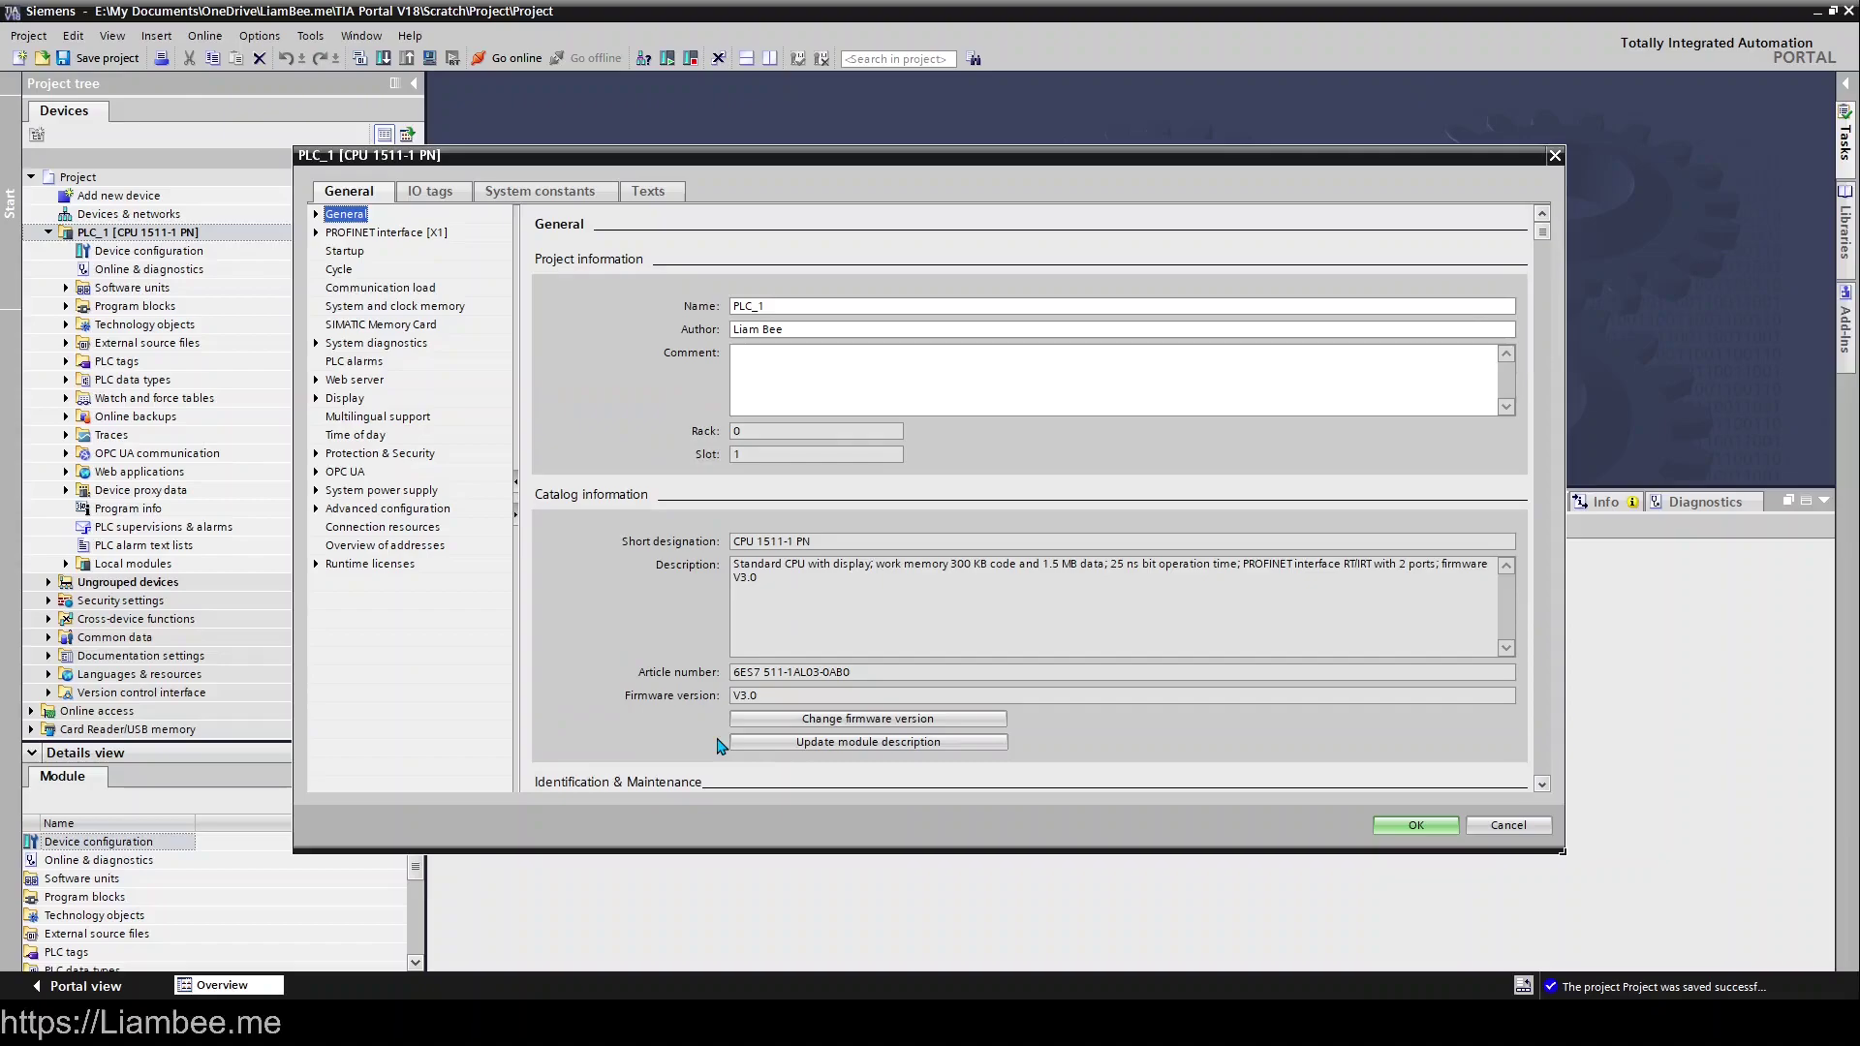
pyautogui.click(400, 235)
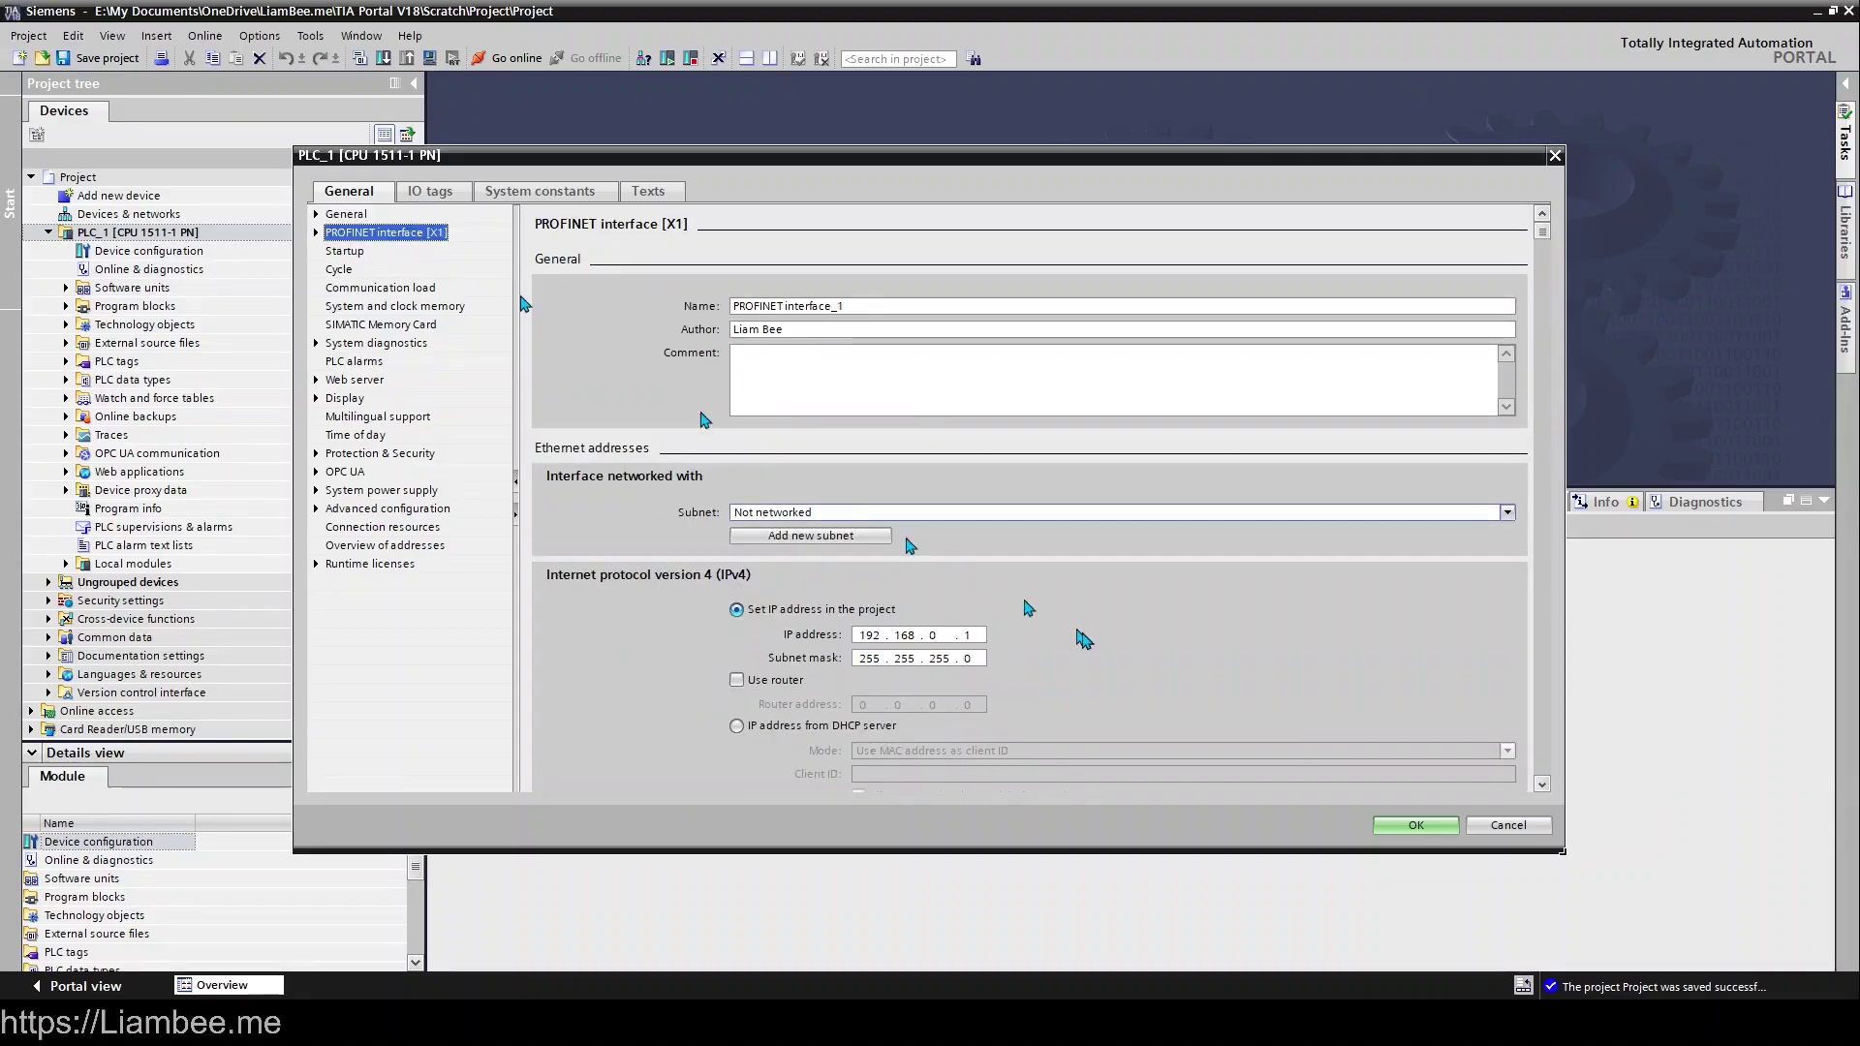
# Set the interface IP to 192.168.0.123 and attach it to new subnet PN/IE_1
pyautogui.doubleClick(966, 636)
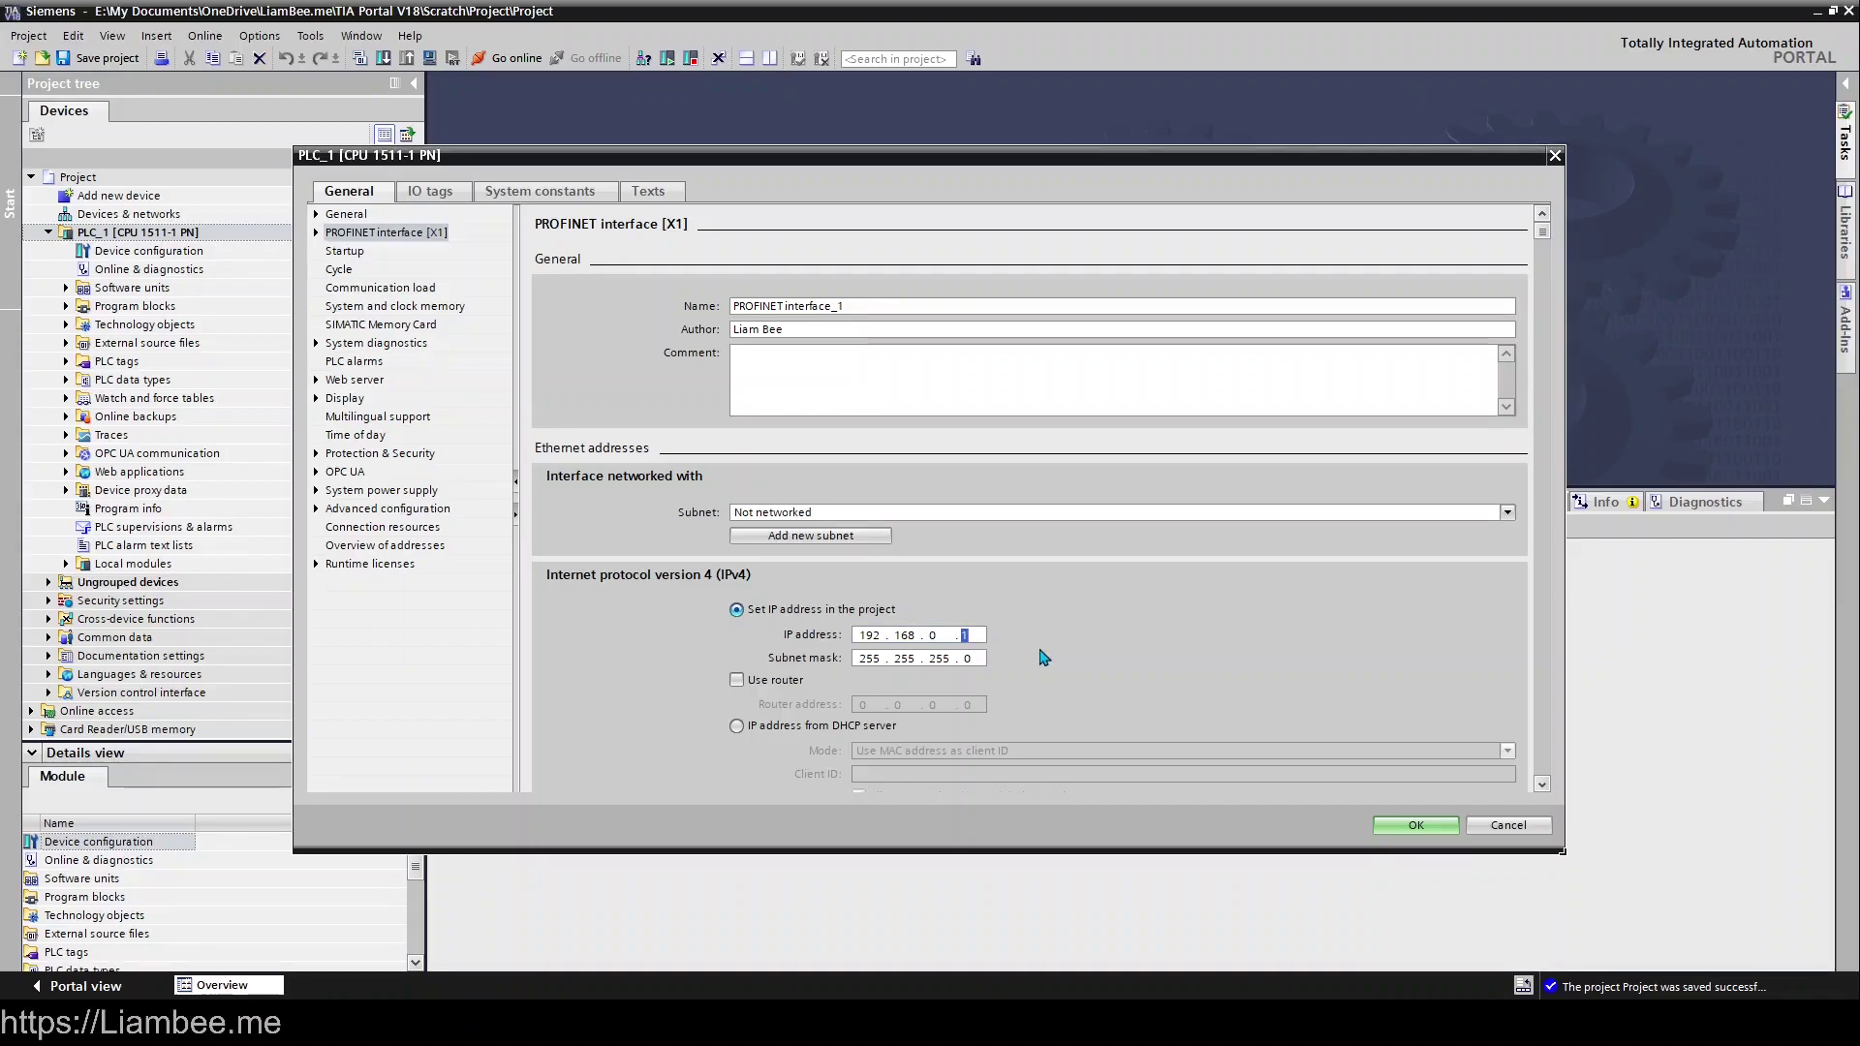
pyautogui.write('123')
pyautogui.click(857, 541)
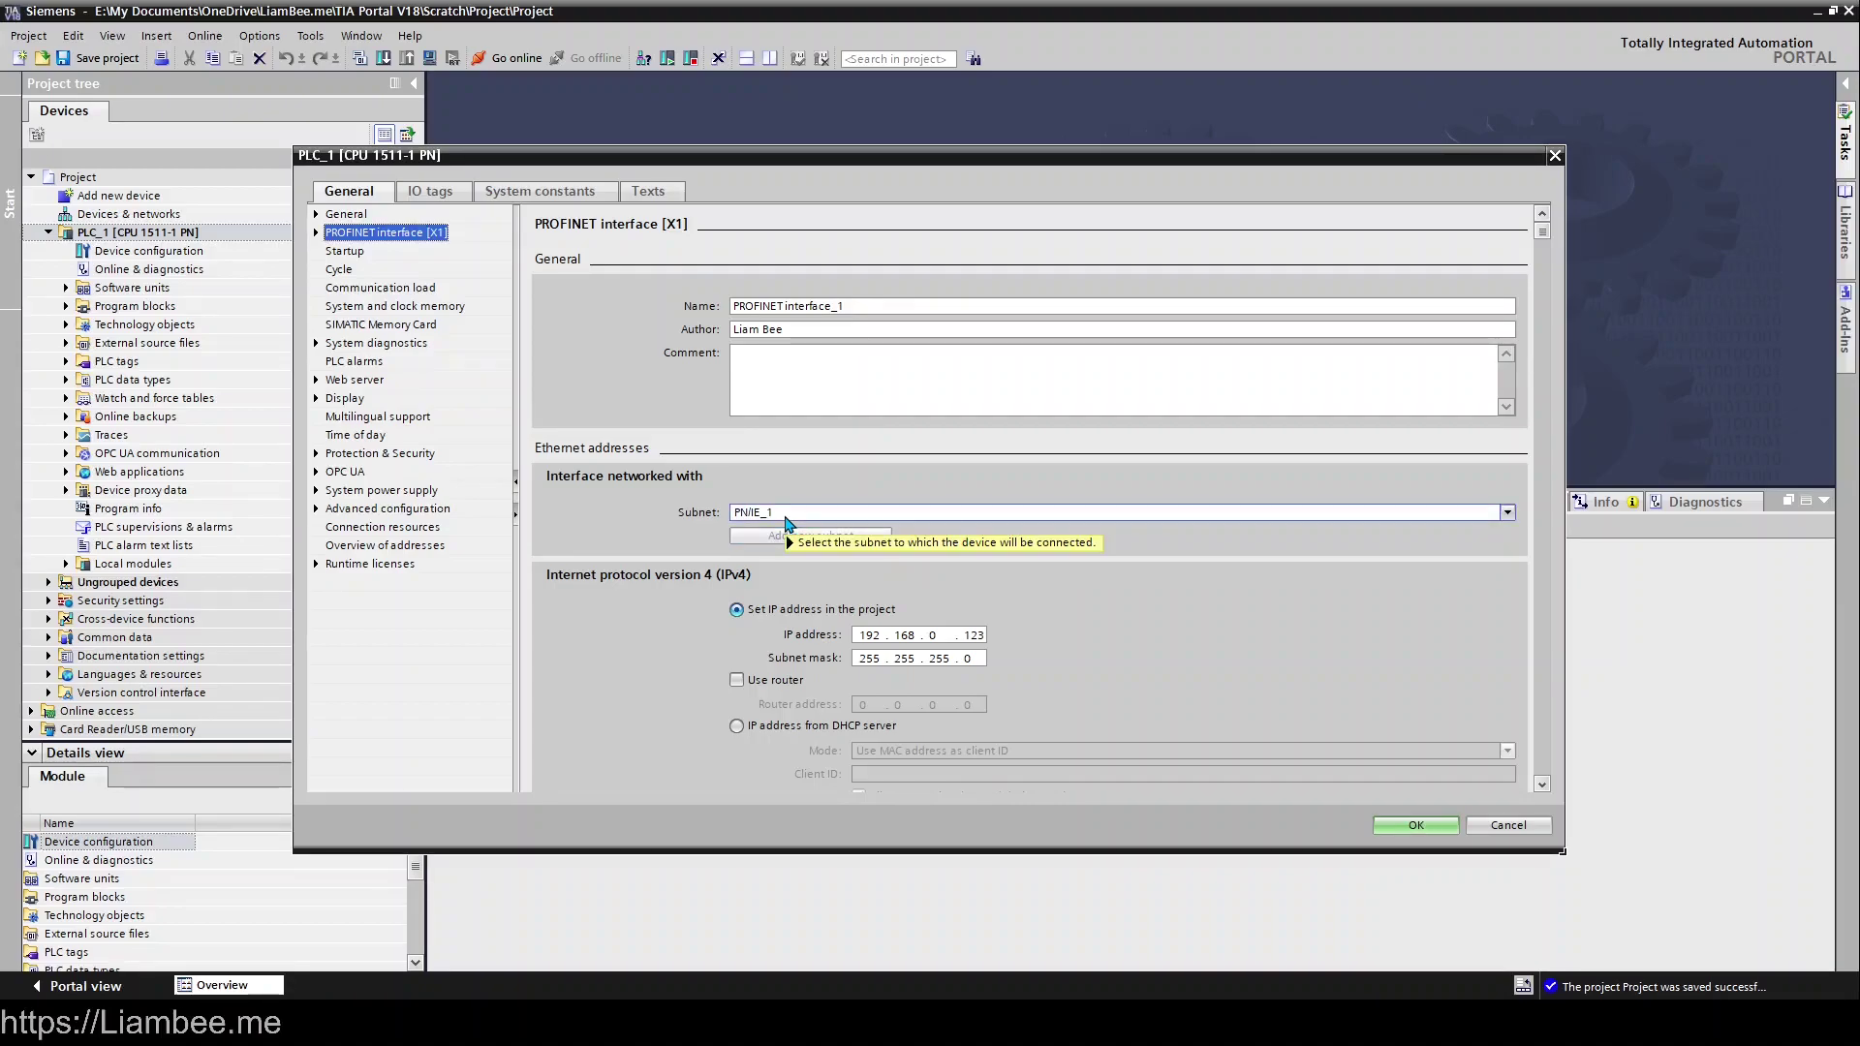
pyautogui.moveTo(786, 520)
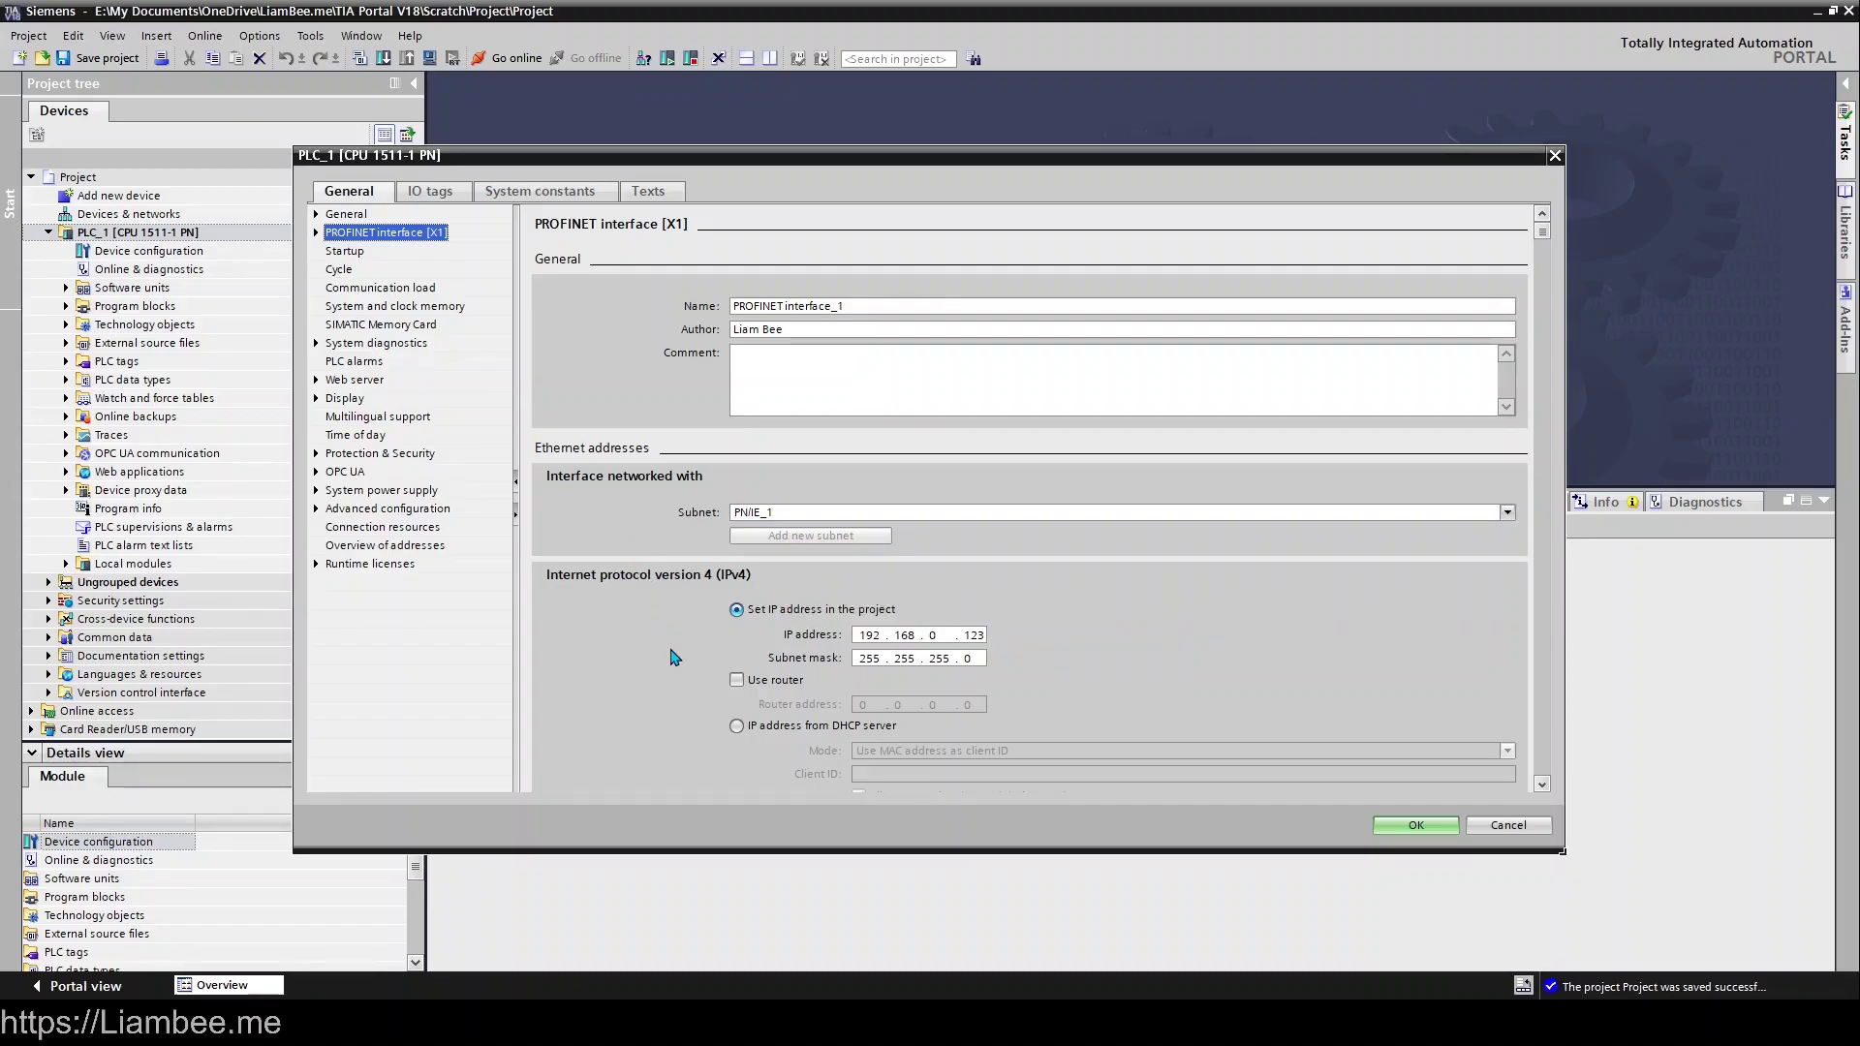
pyautogui.scroll(-3, 675, 658)
pyautogui.scroll(-6, 675, 658)
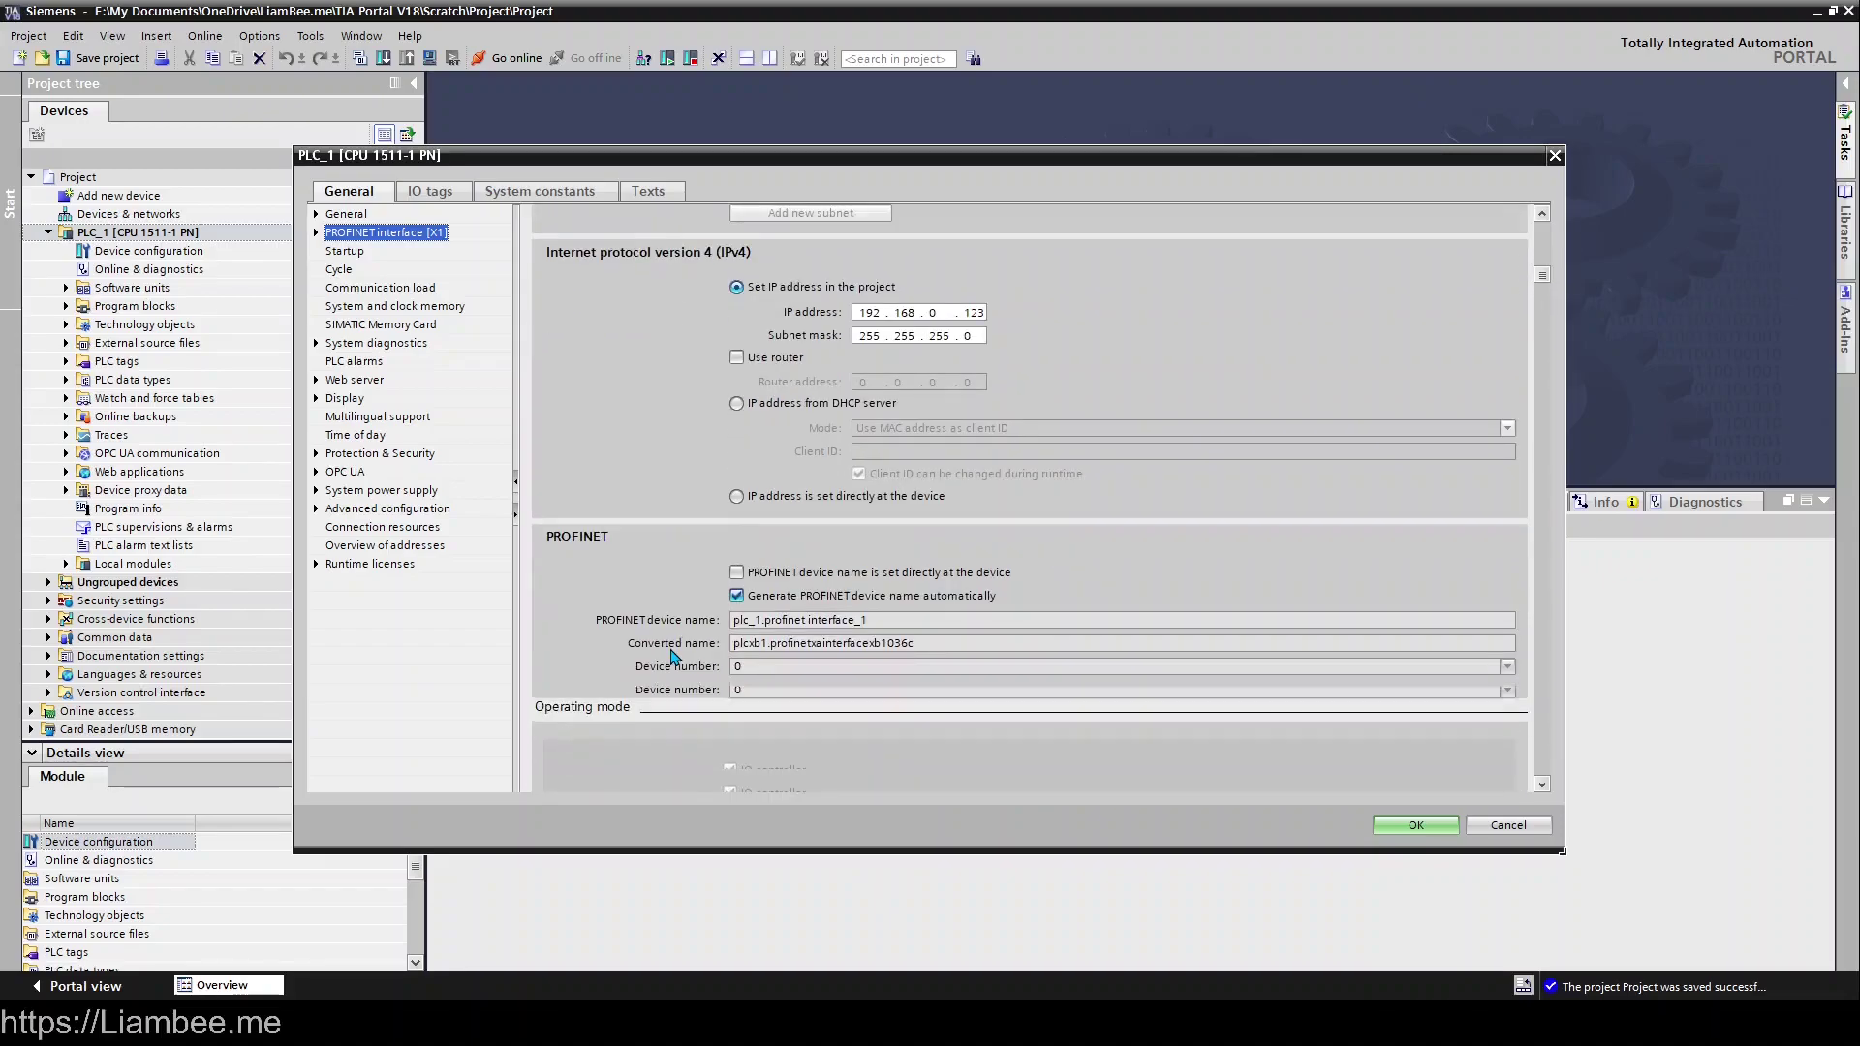
pyautogui.scroll(3, 1042, 435)
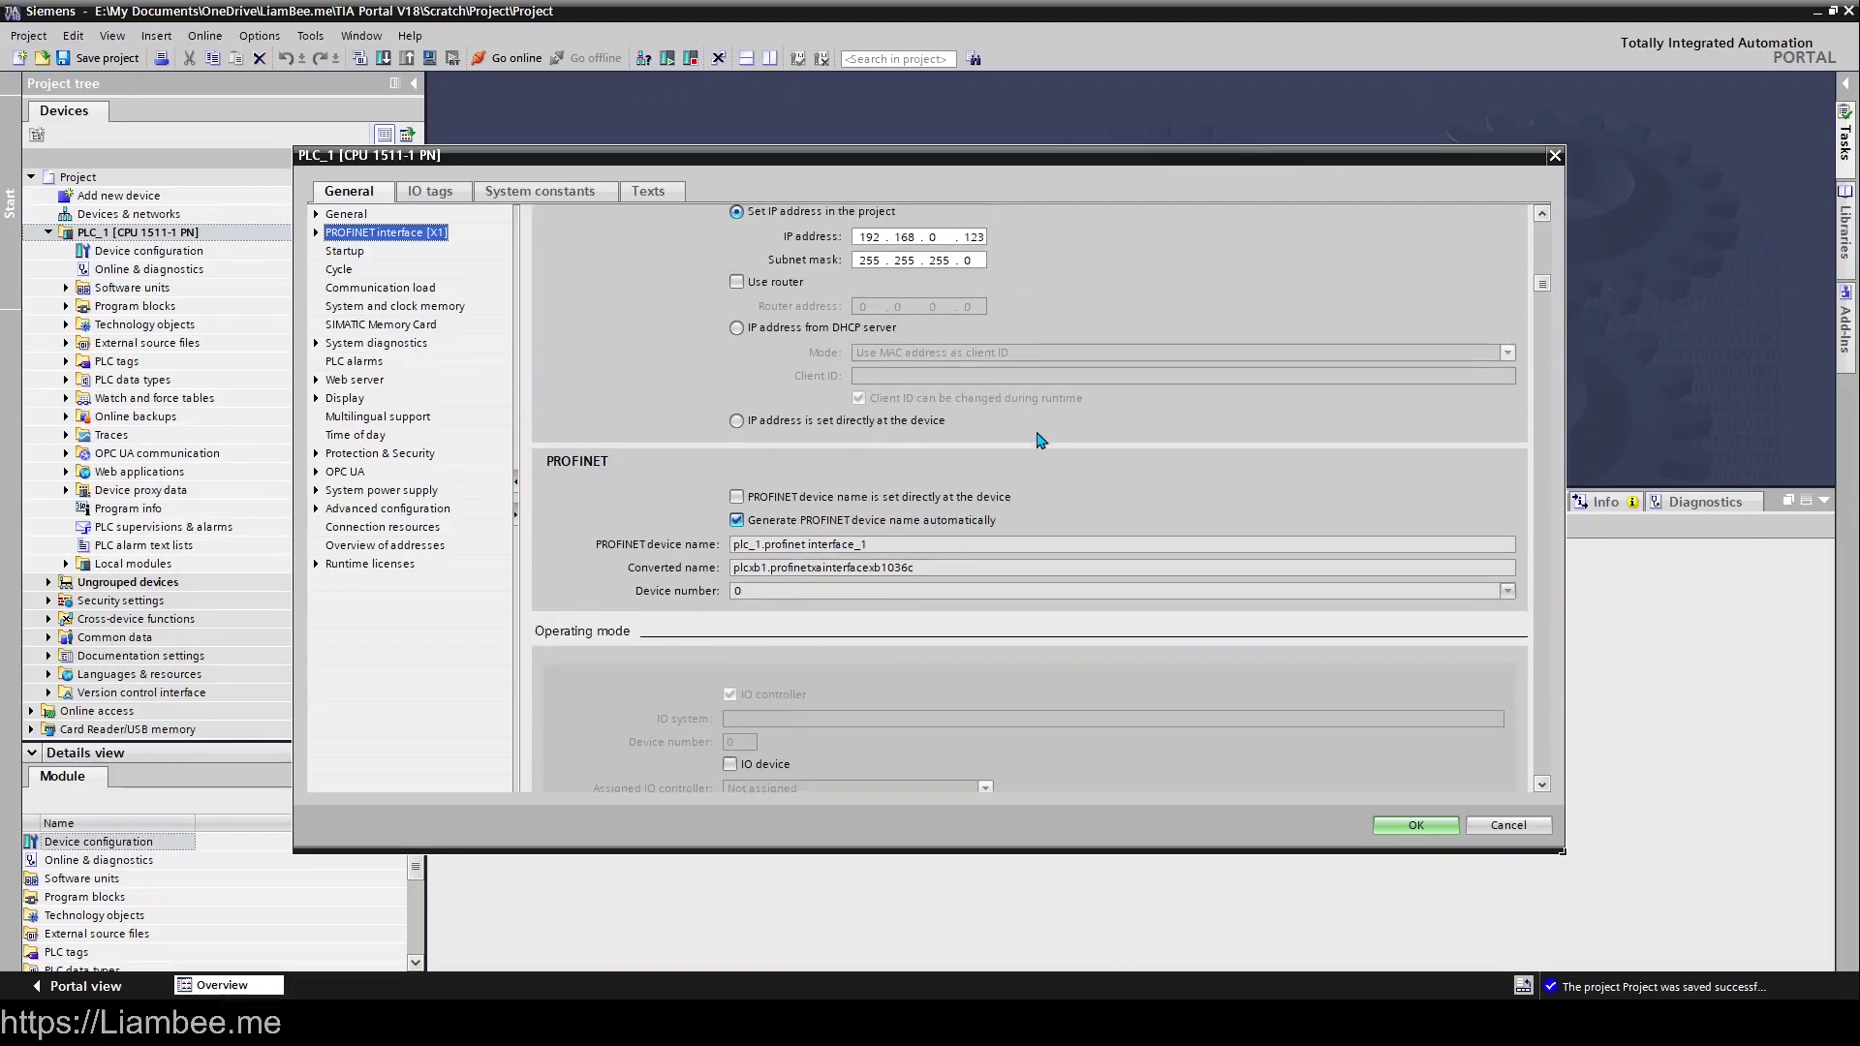
# Keep Startup after POWER ON at Warm restart - Operating mode before POWER OFF
pyautogui.click(368, 253)
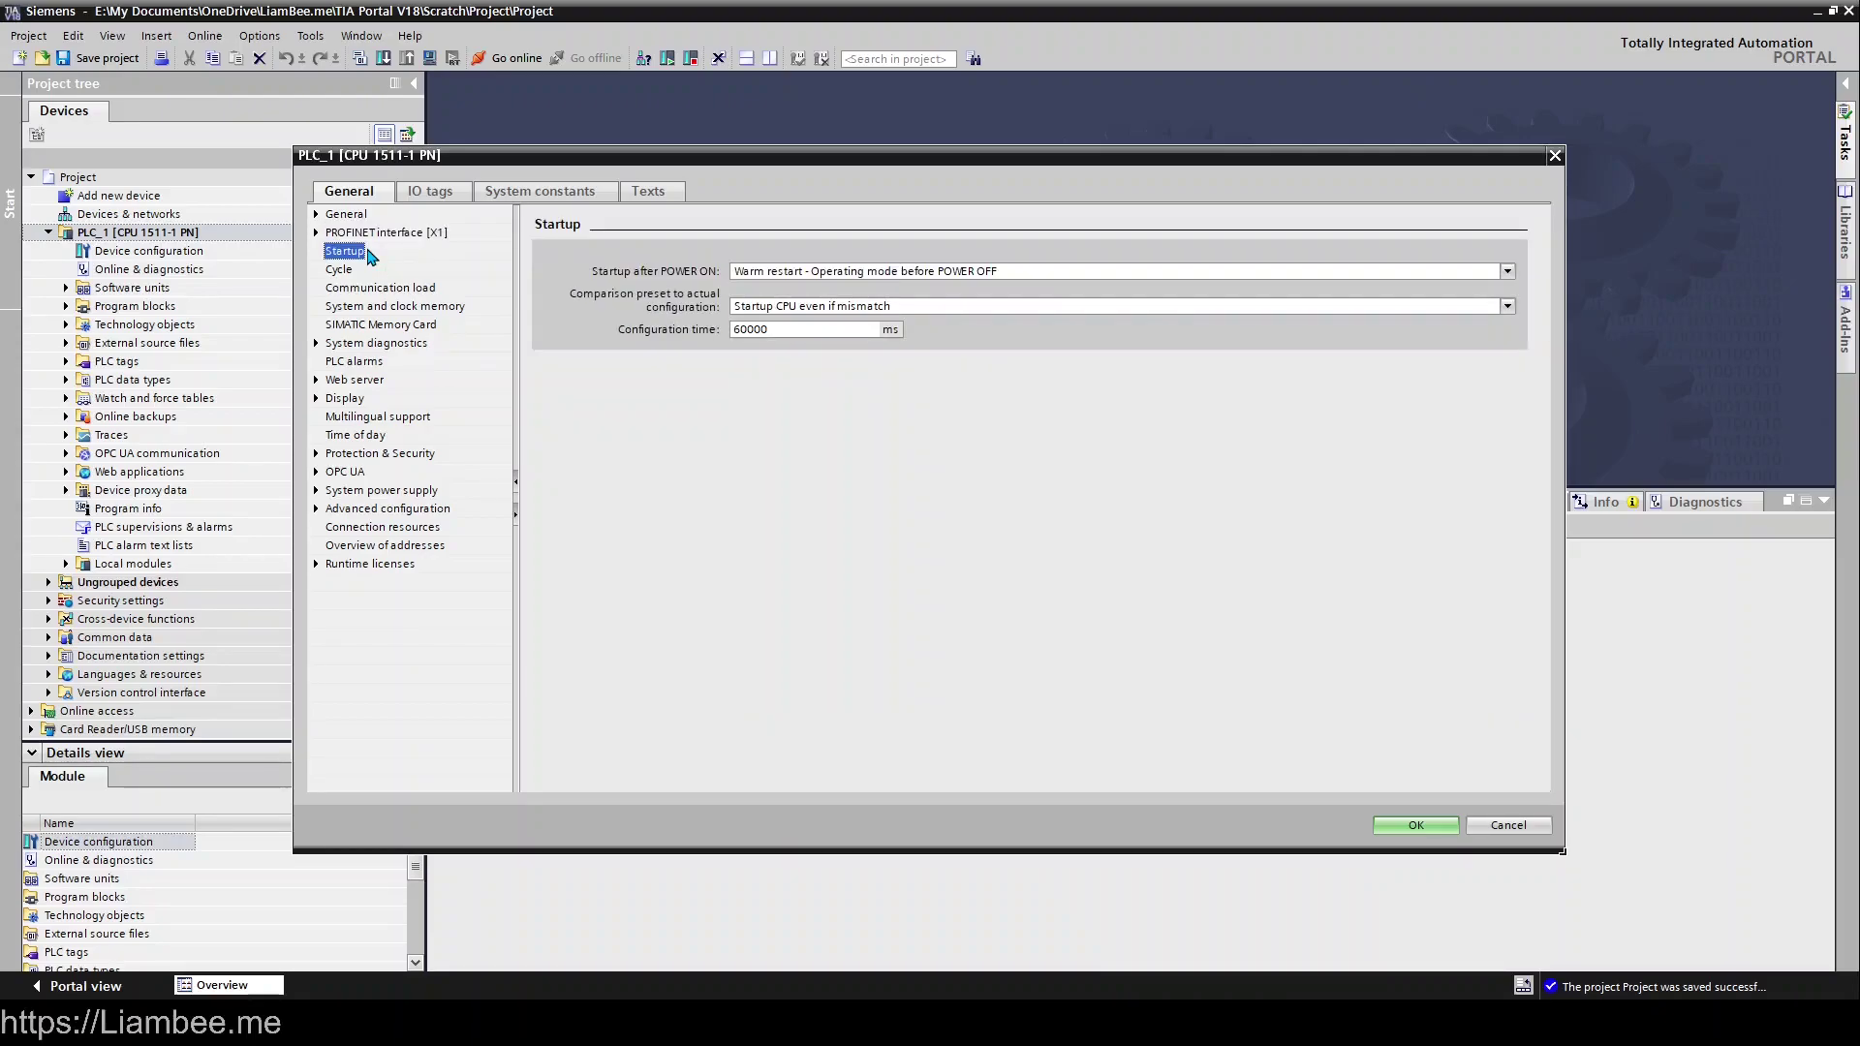
pyautogui.click(832, 275)
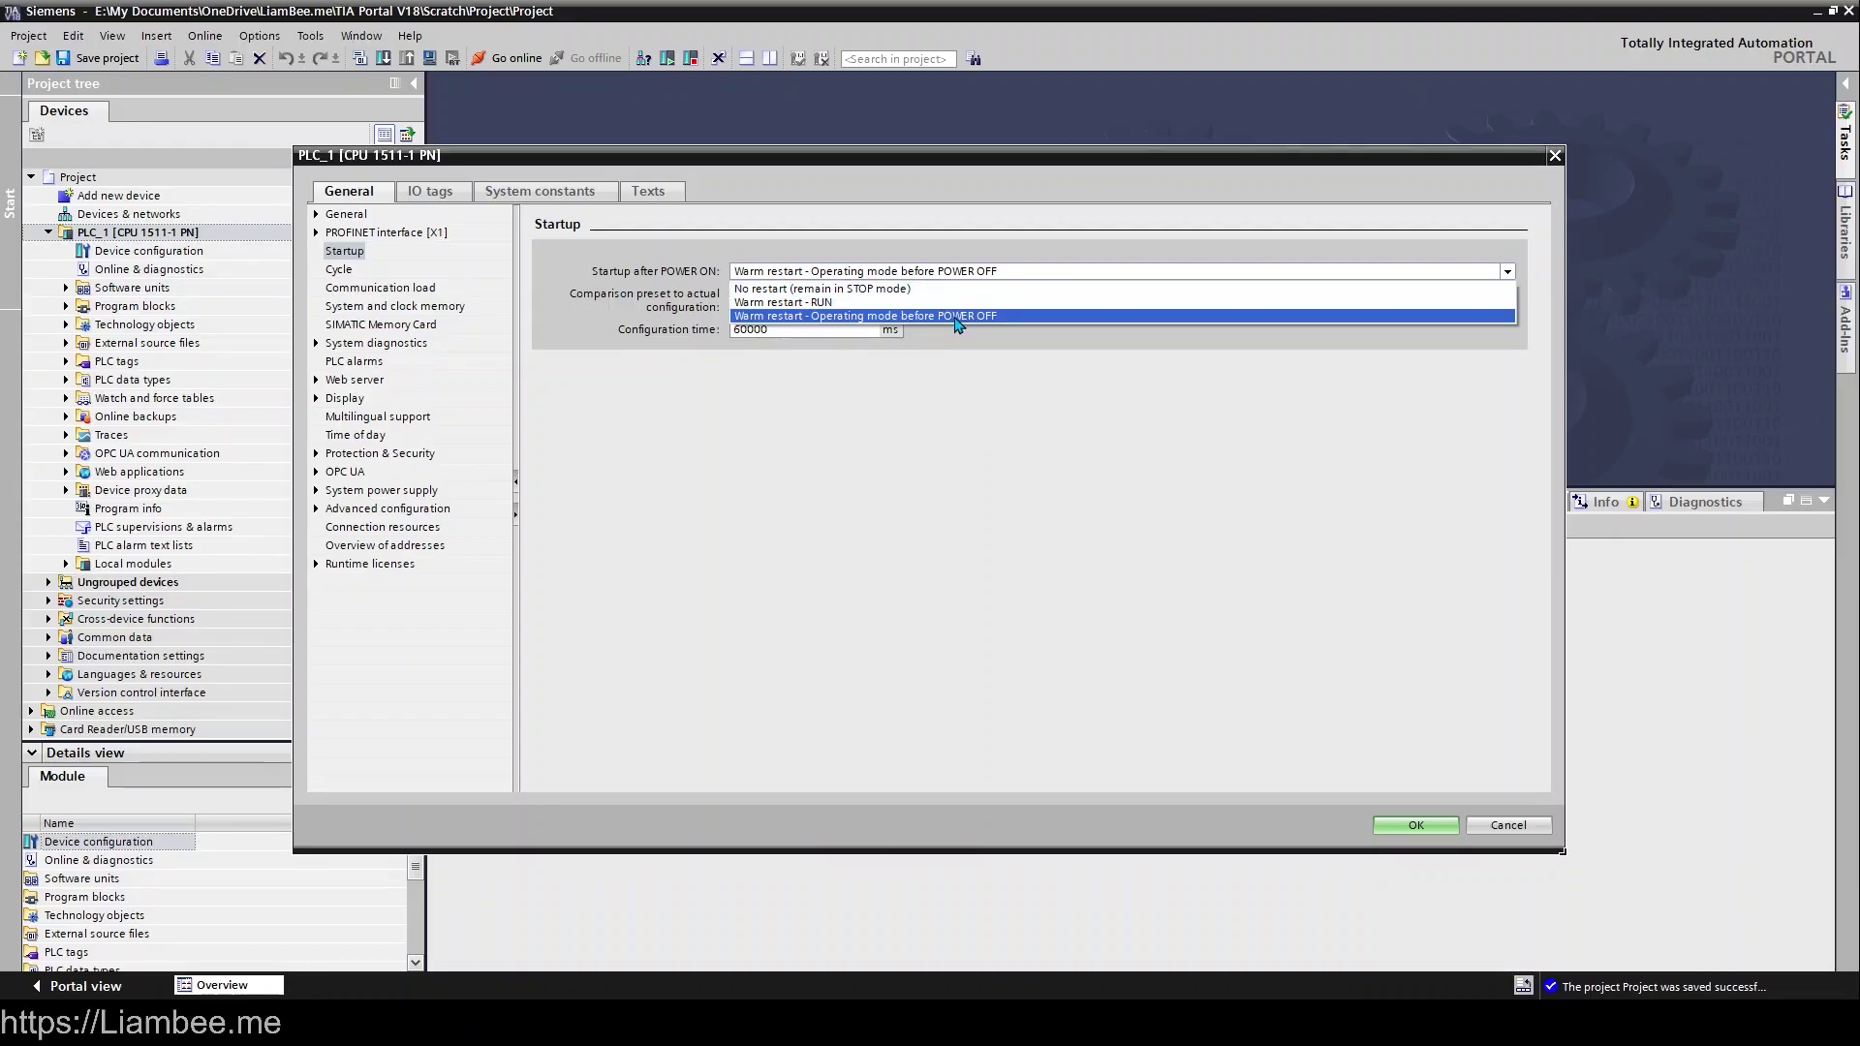
pyautogui.click(956, 320)
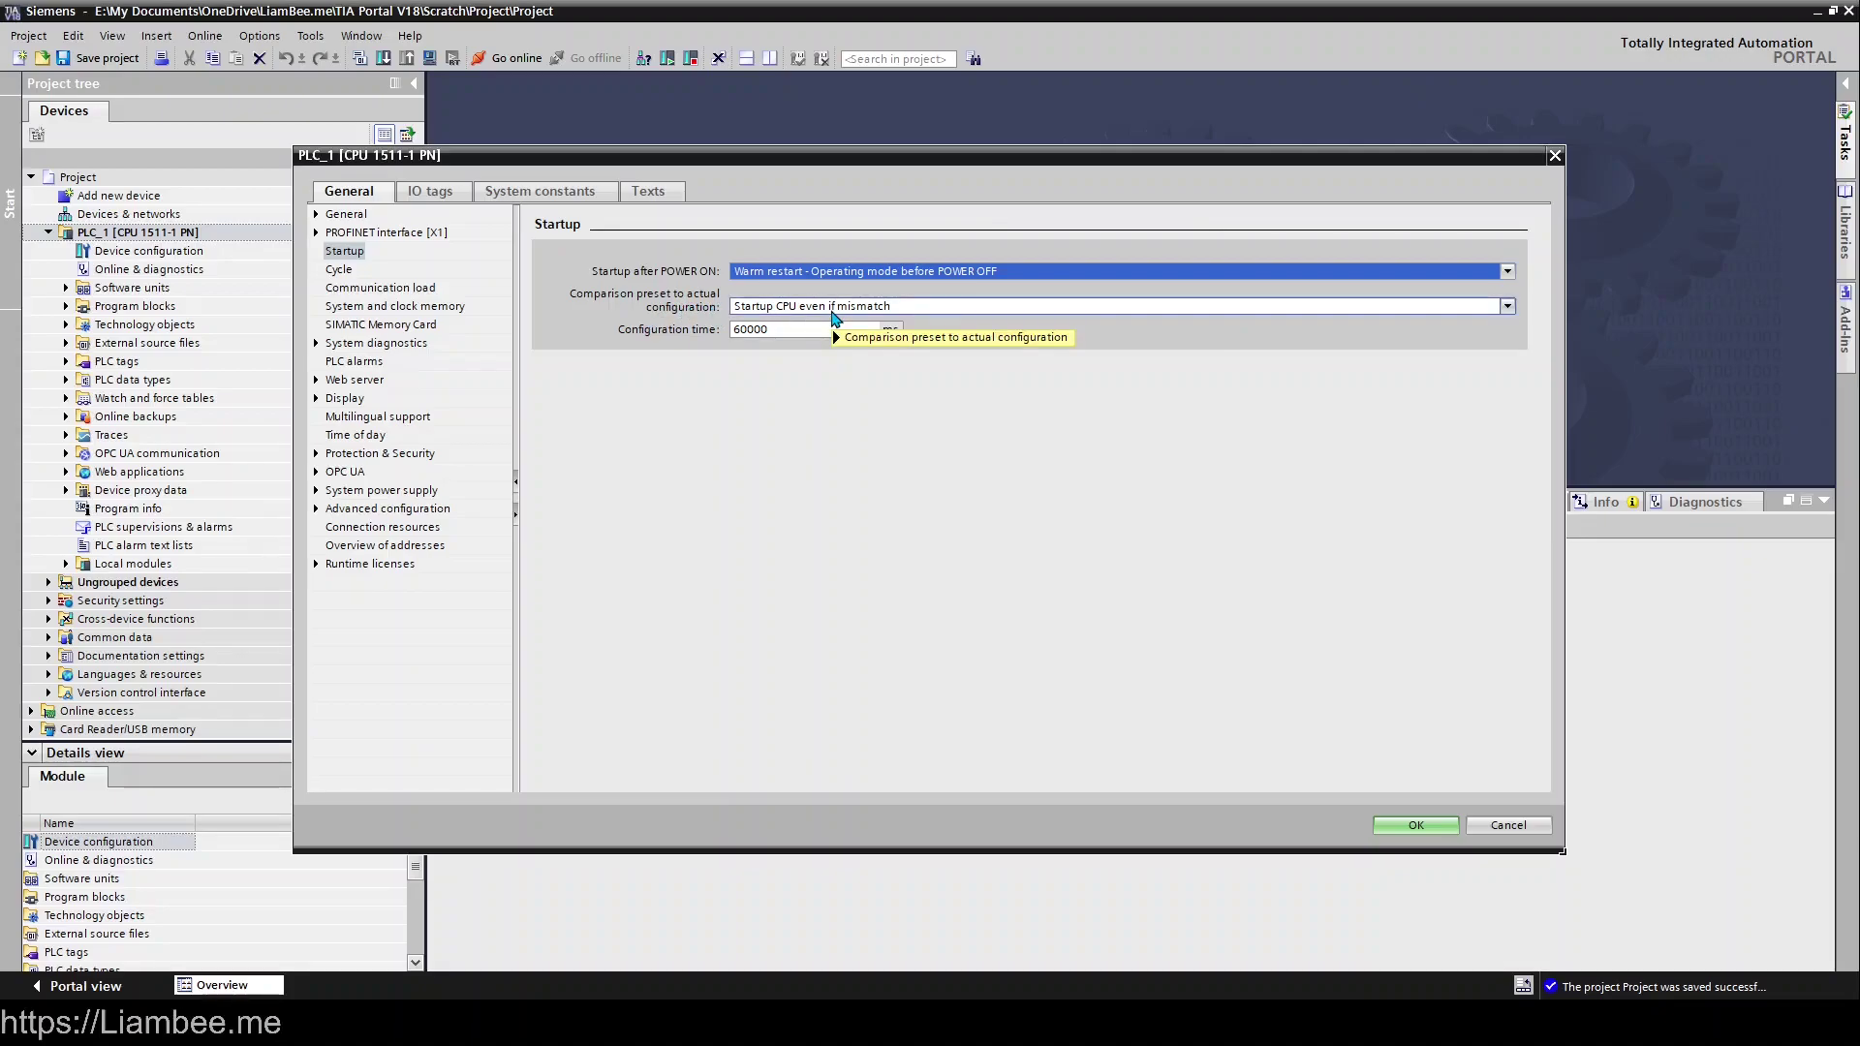
pyautogui.moveTo(831, 314)
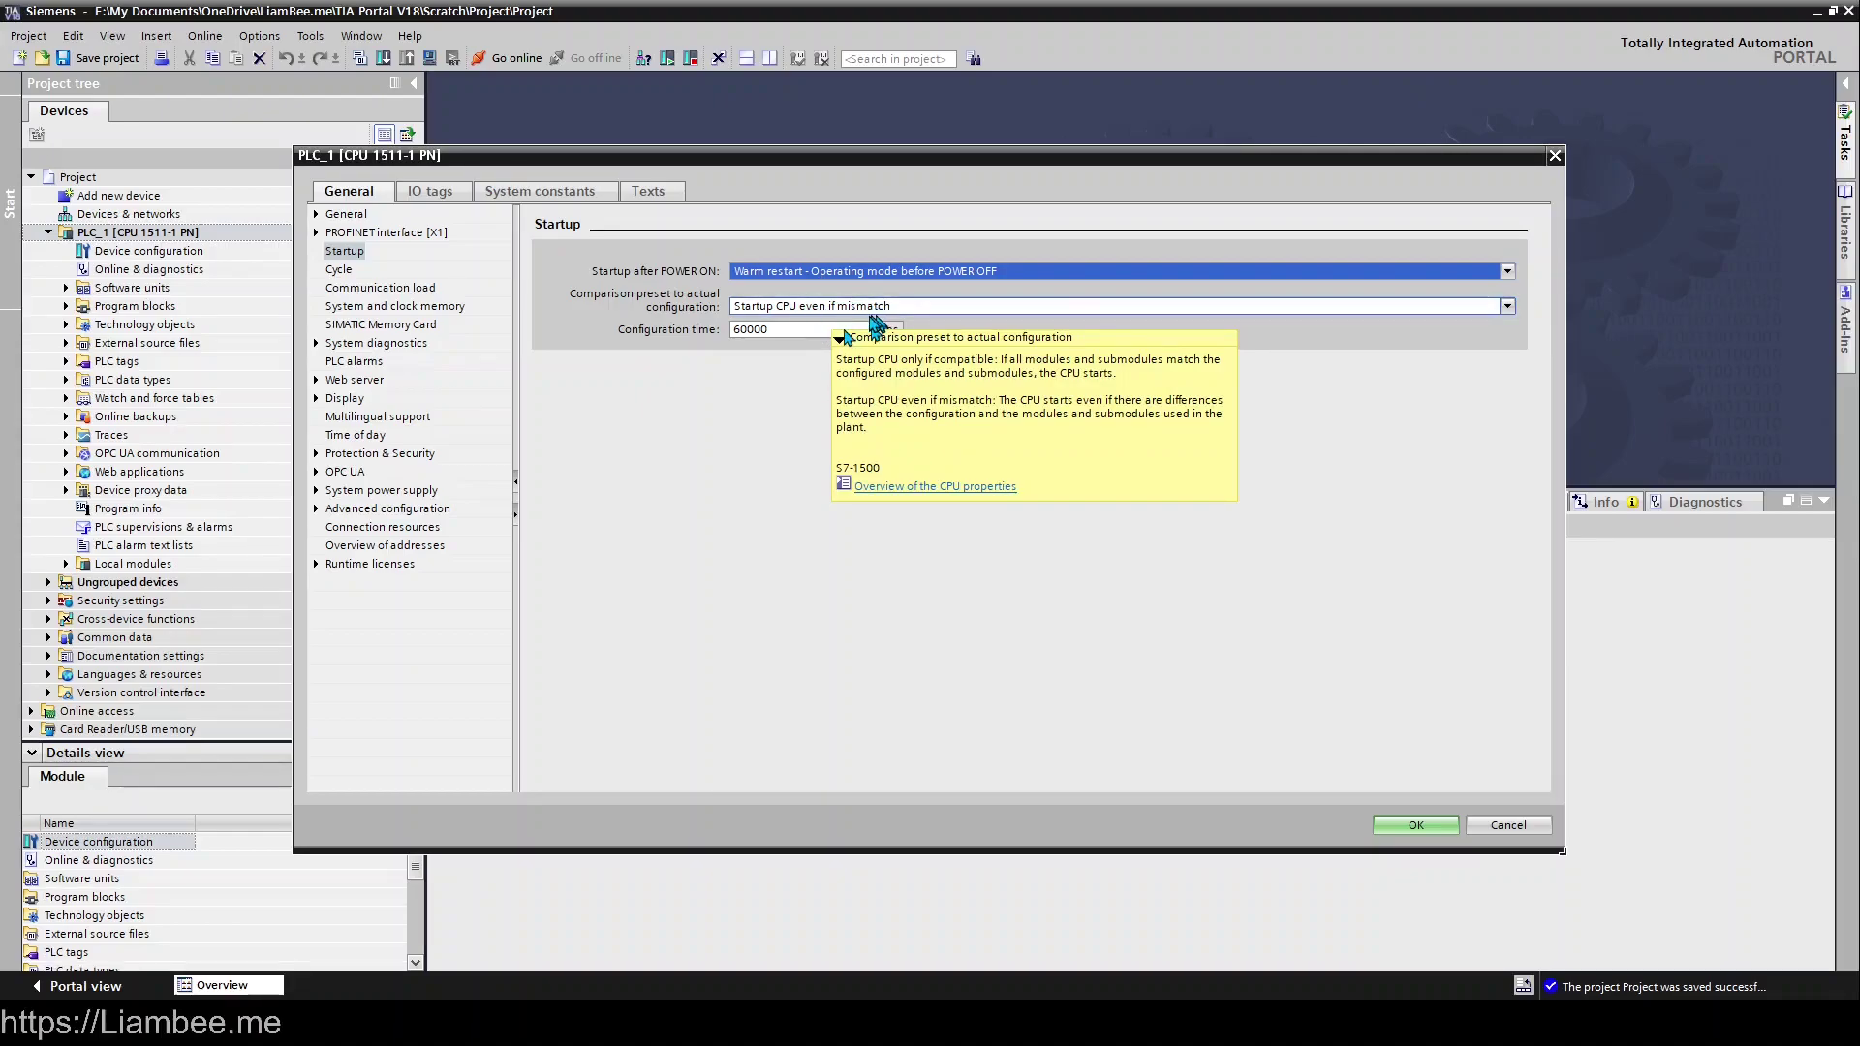
pyautogui.click(875, 313)
pyautogui.click(875, 308)
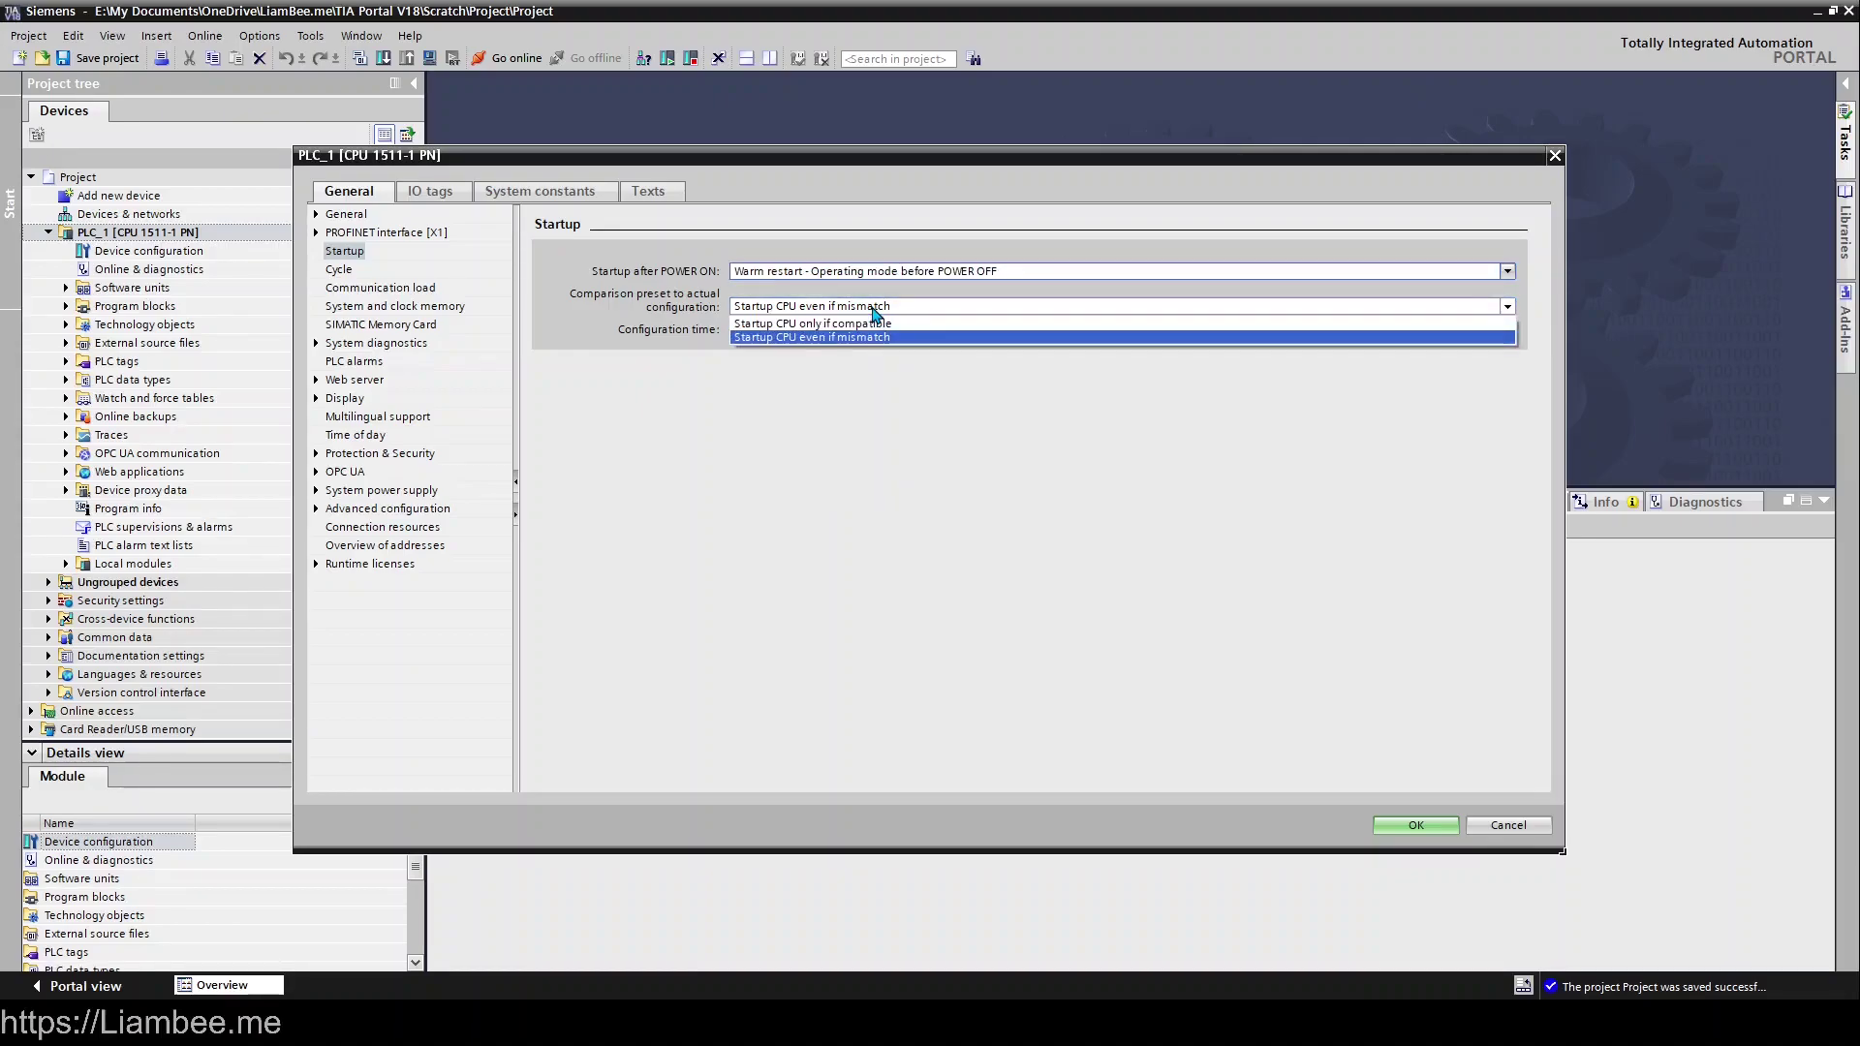
pyautogui.click(940, 323)
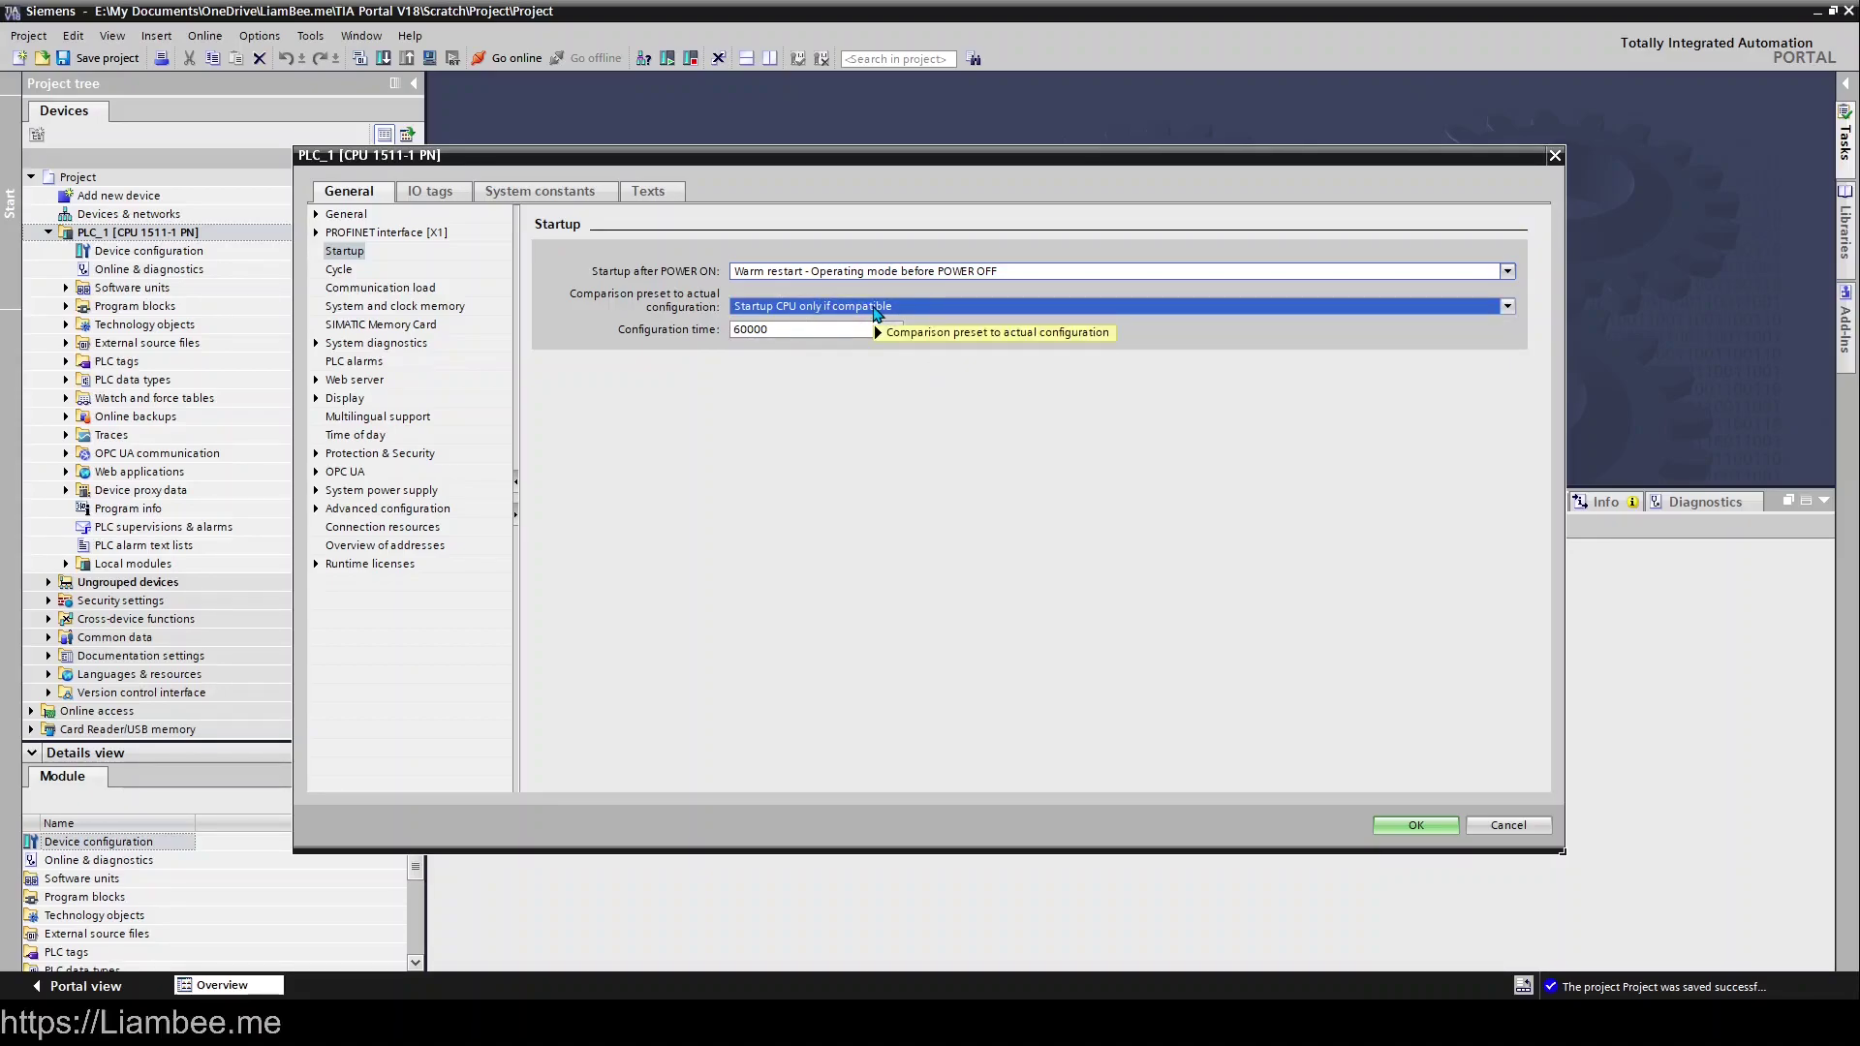
pyautogui.moveTo(876, 312)
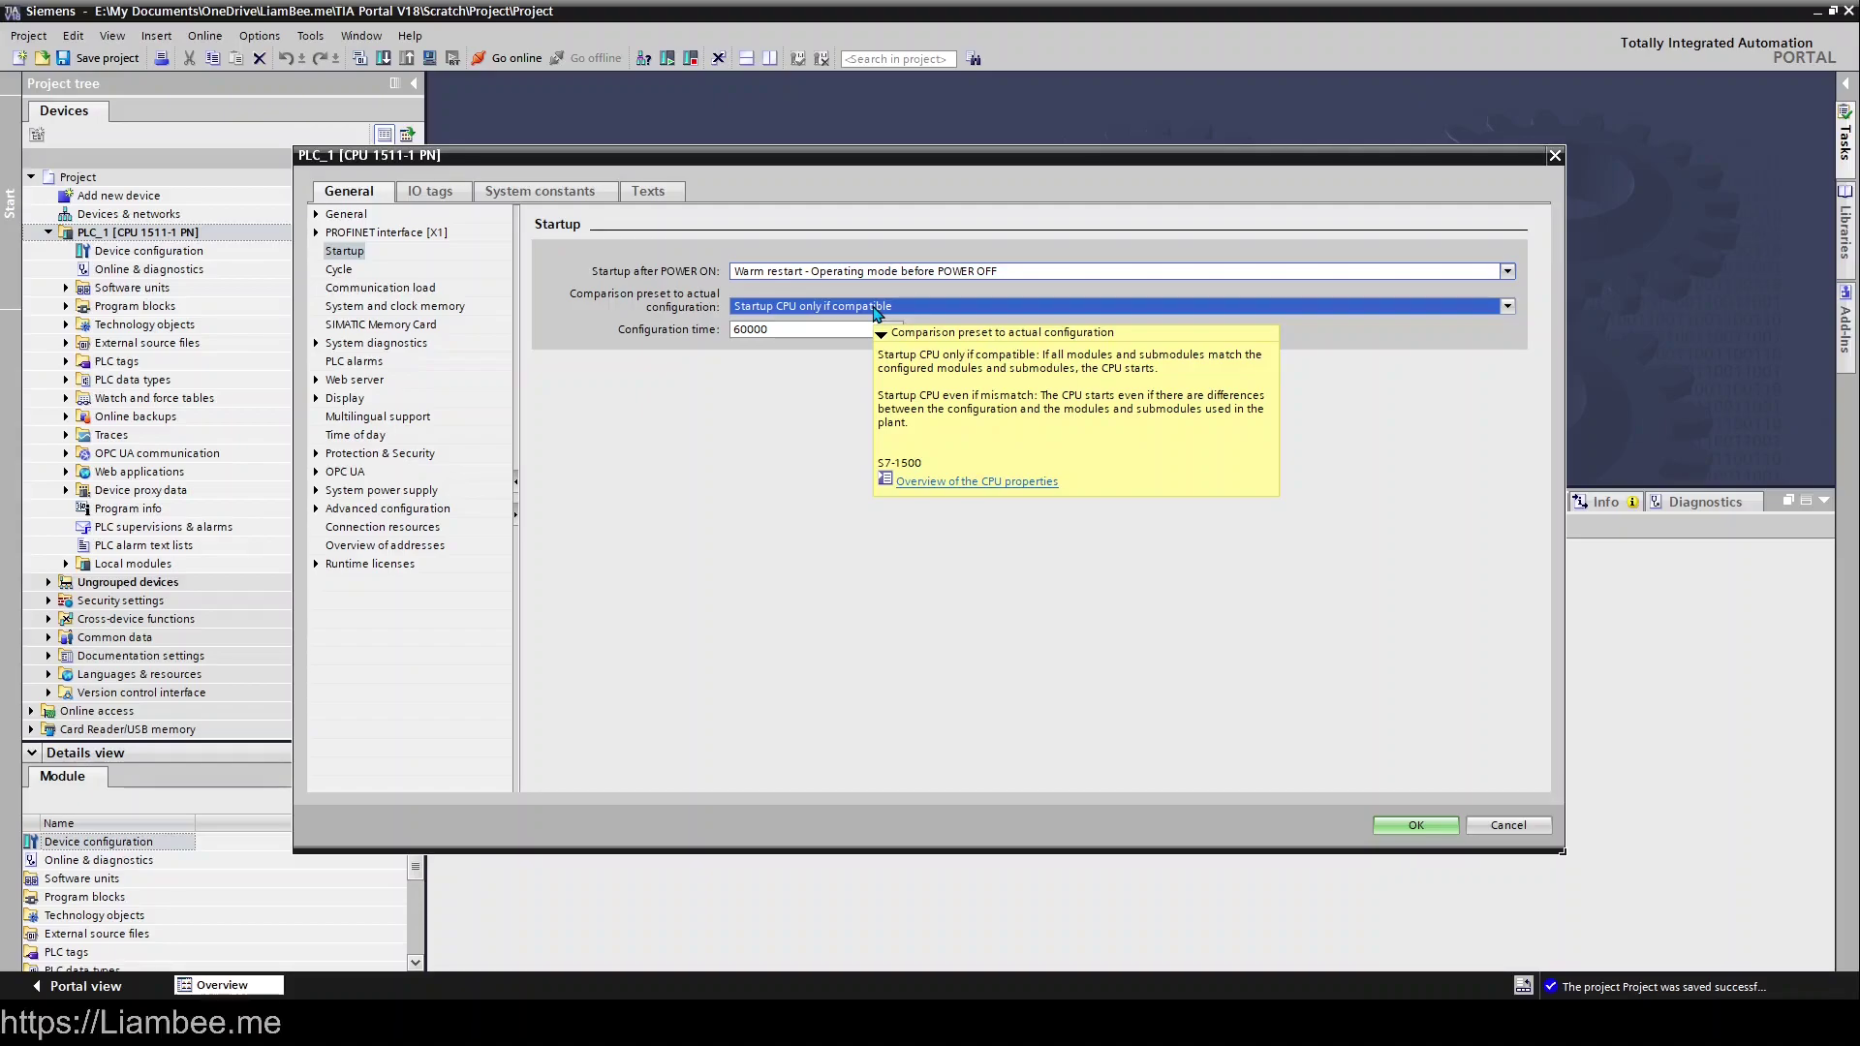
pyautogui.click(874, 308)
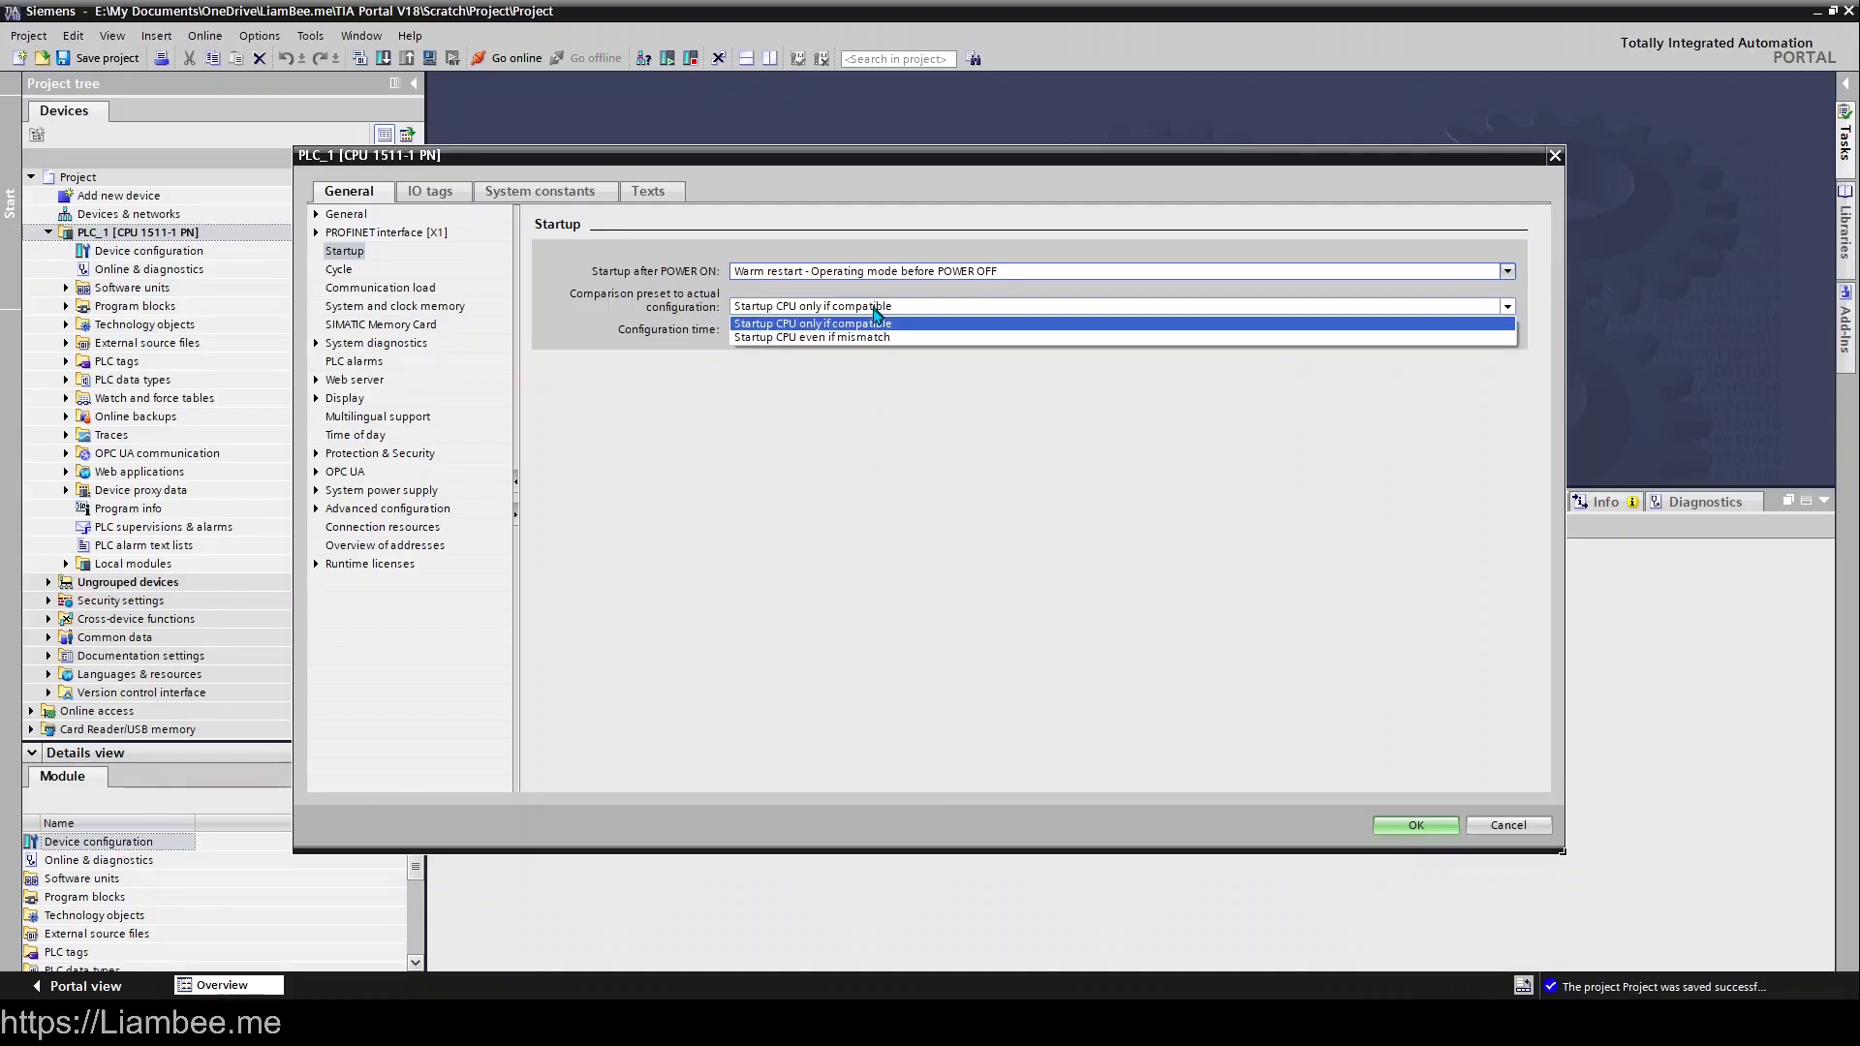
pyautogui.click(876, 332)
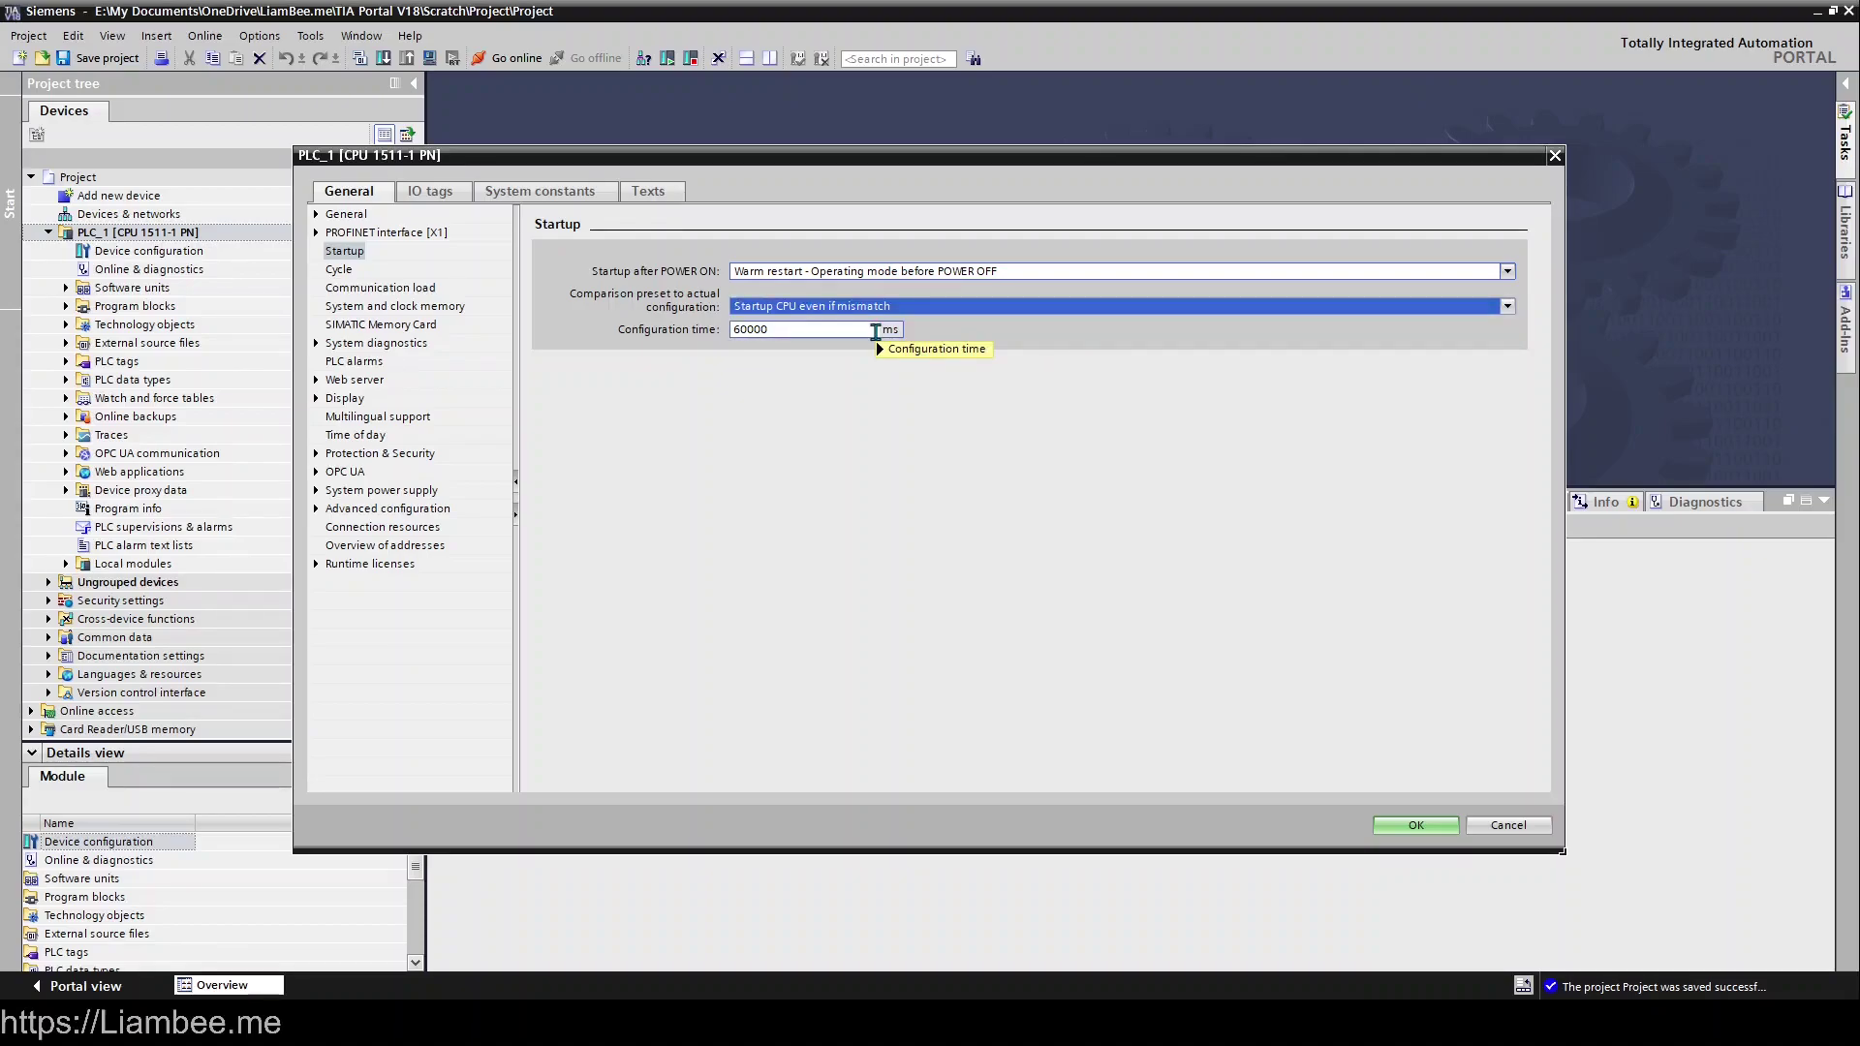
pyautogui.moveTo(876, 331)
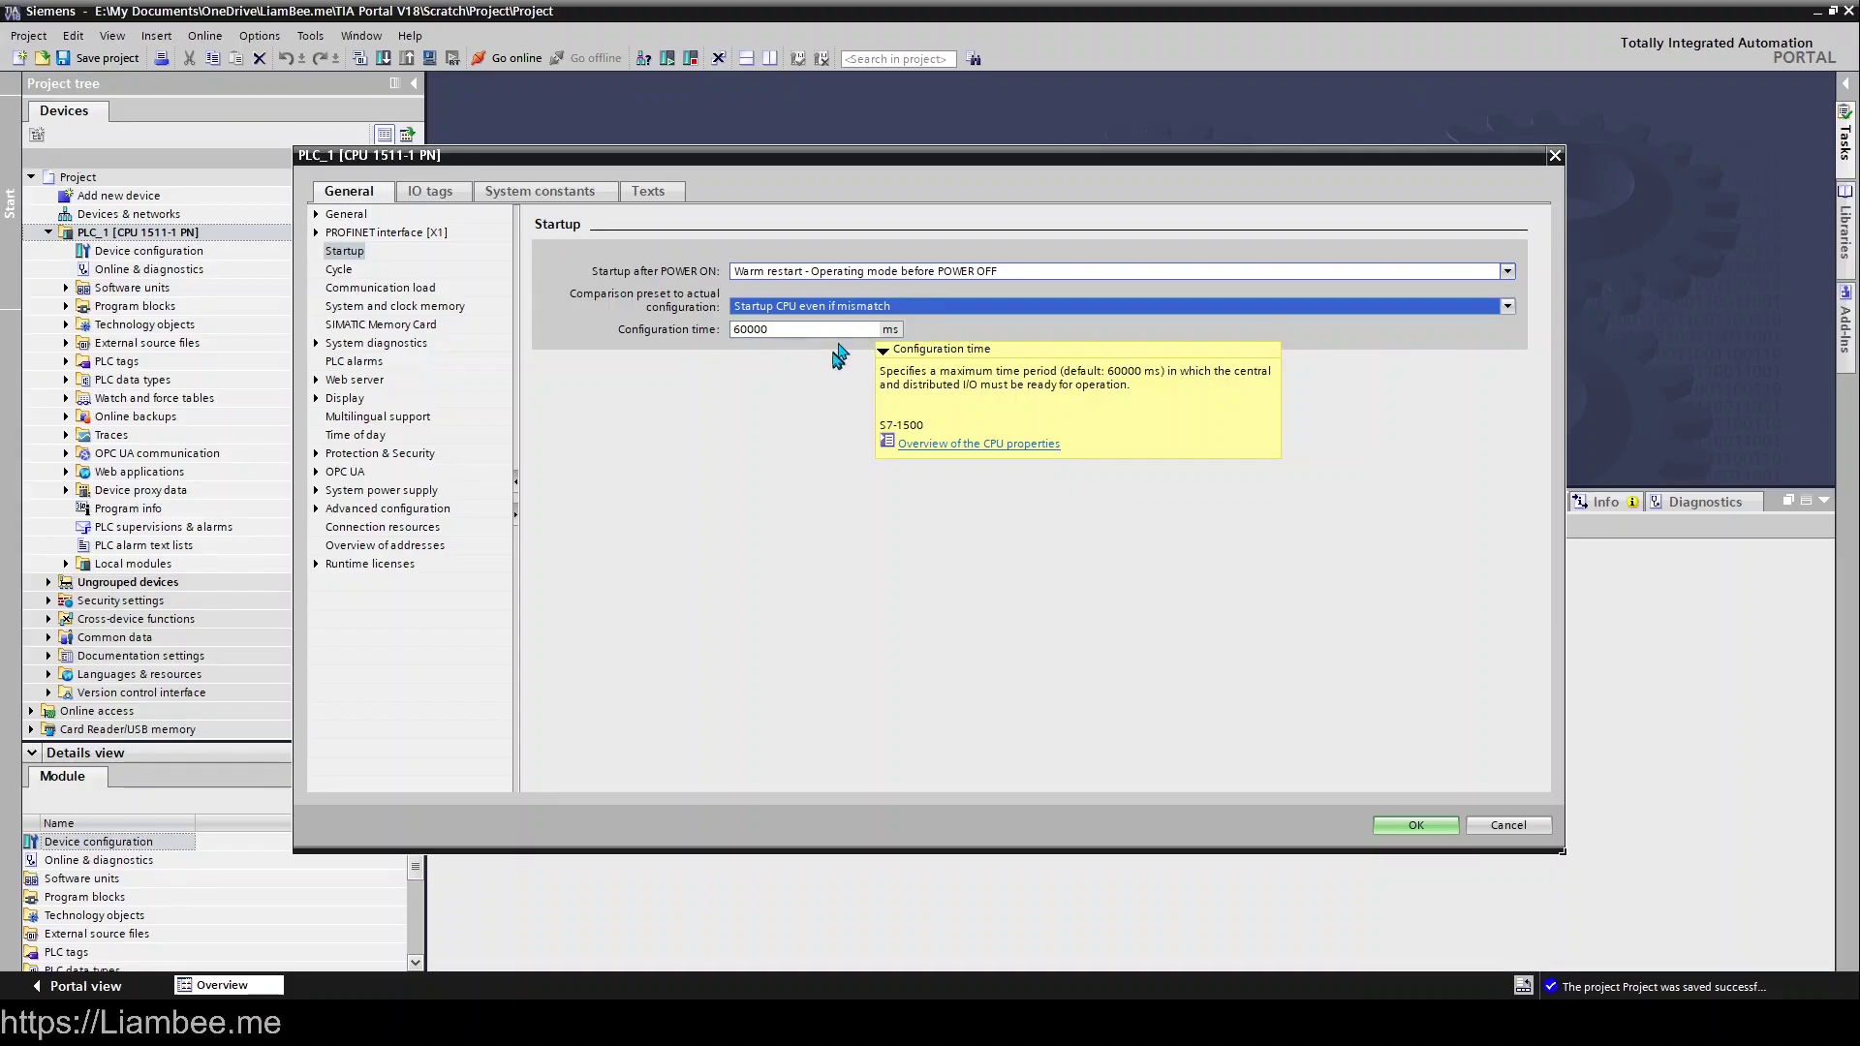
pyautogui.click(831, 328)
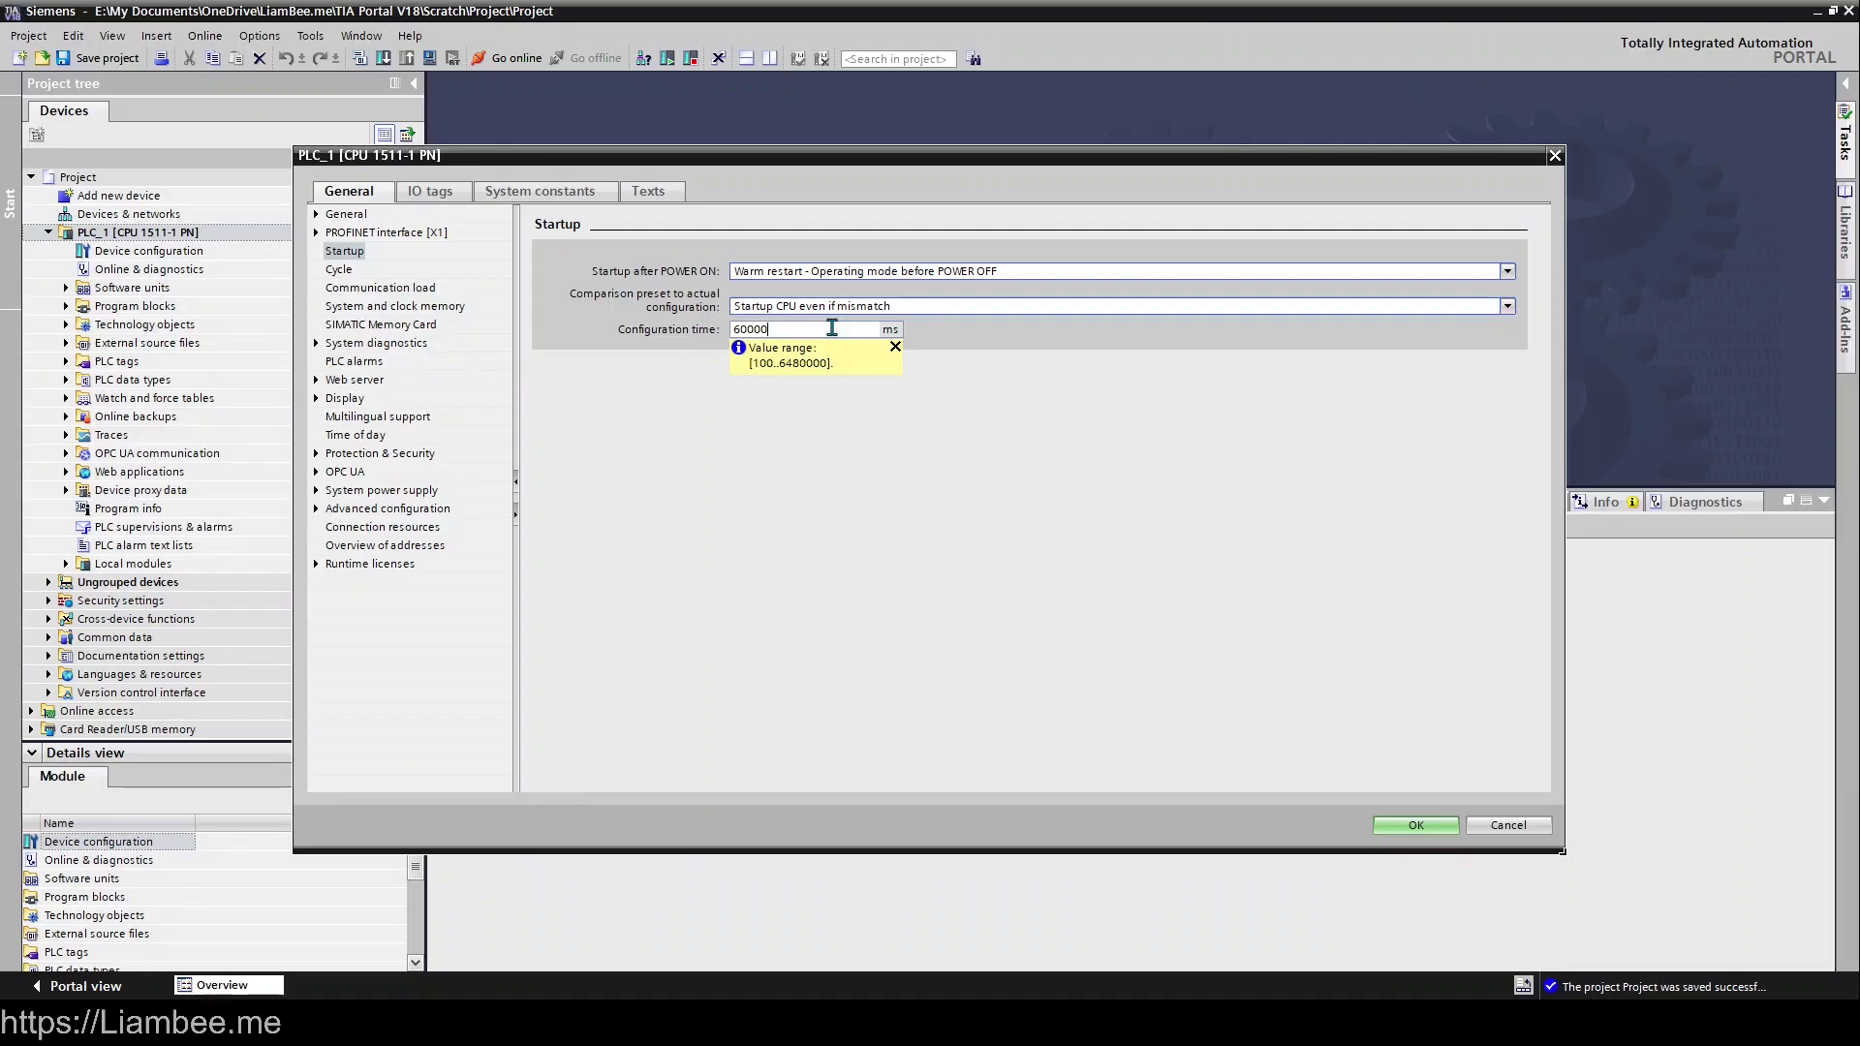
# On the Cycle page, change minimum cycle time from 1 to 75 ms, maximum staying 150 ms
pyautogui.click(337, 272)
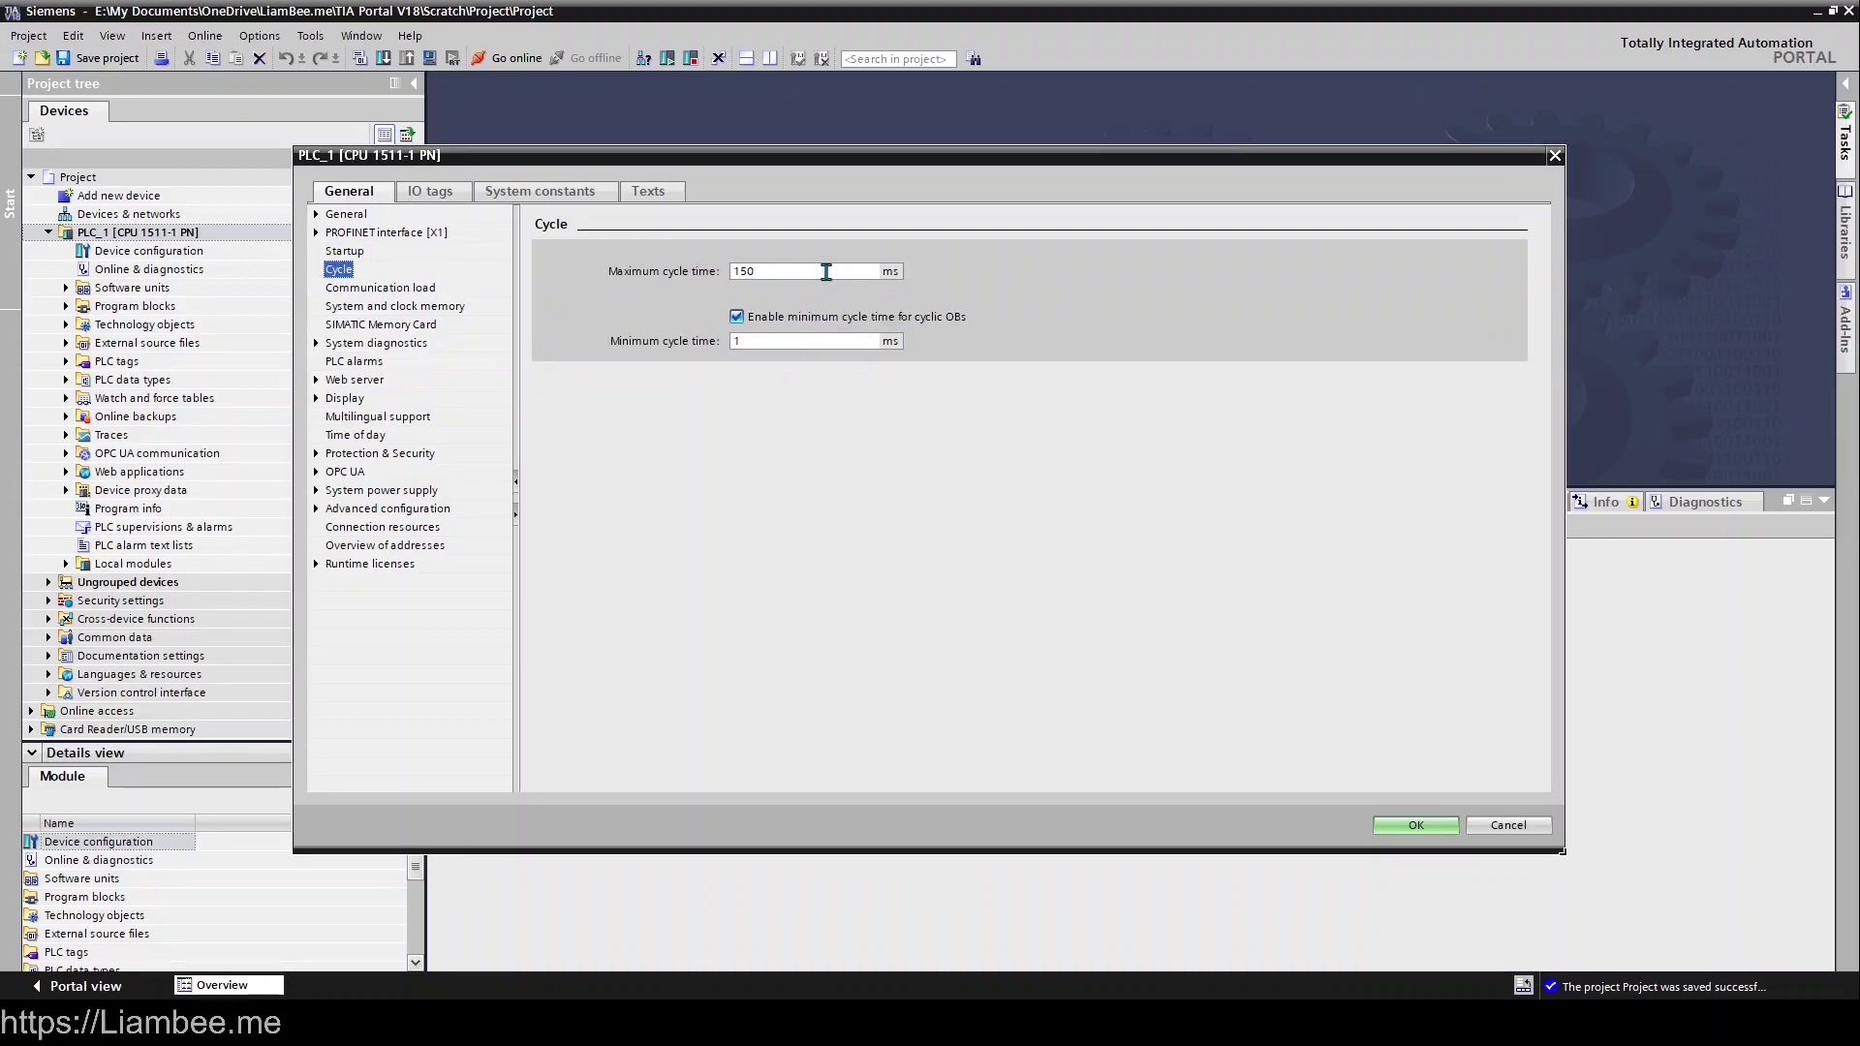
pyautogui.click(826, 272)
pyautogui.click(775, 340)
pyautogui.click(775, 340)
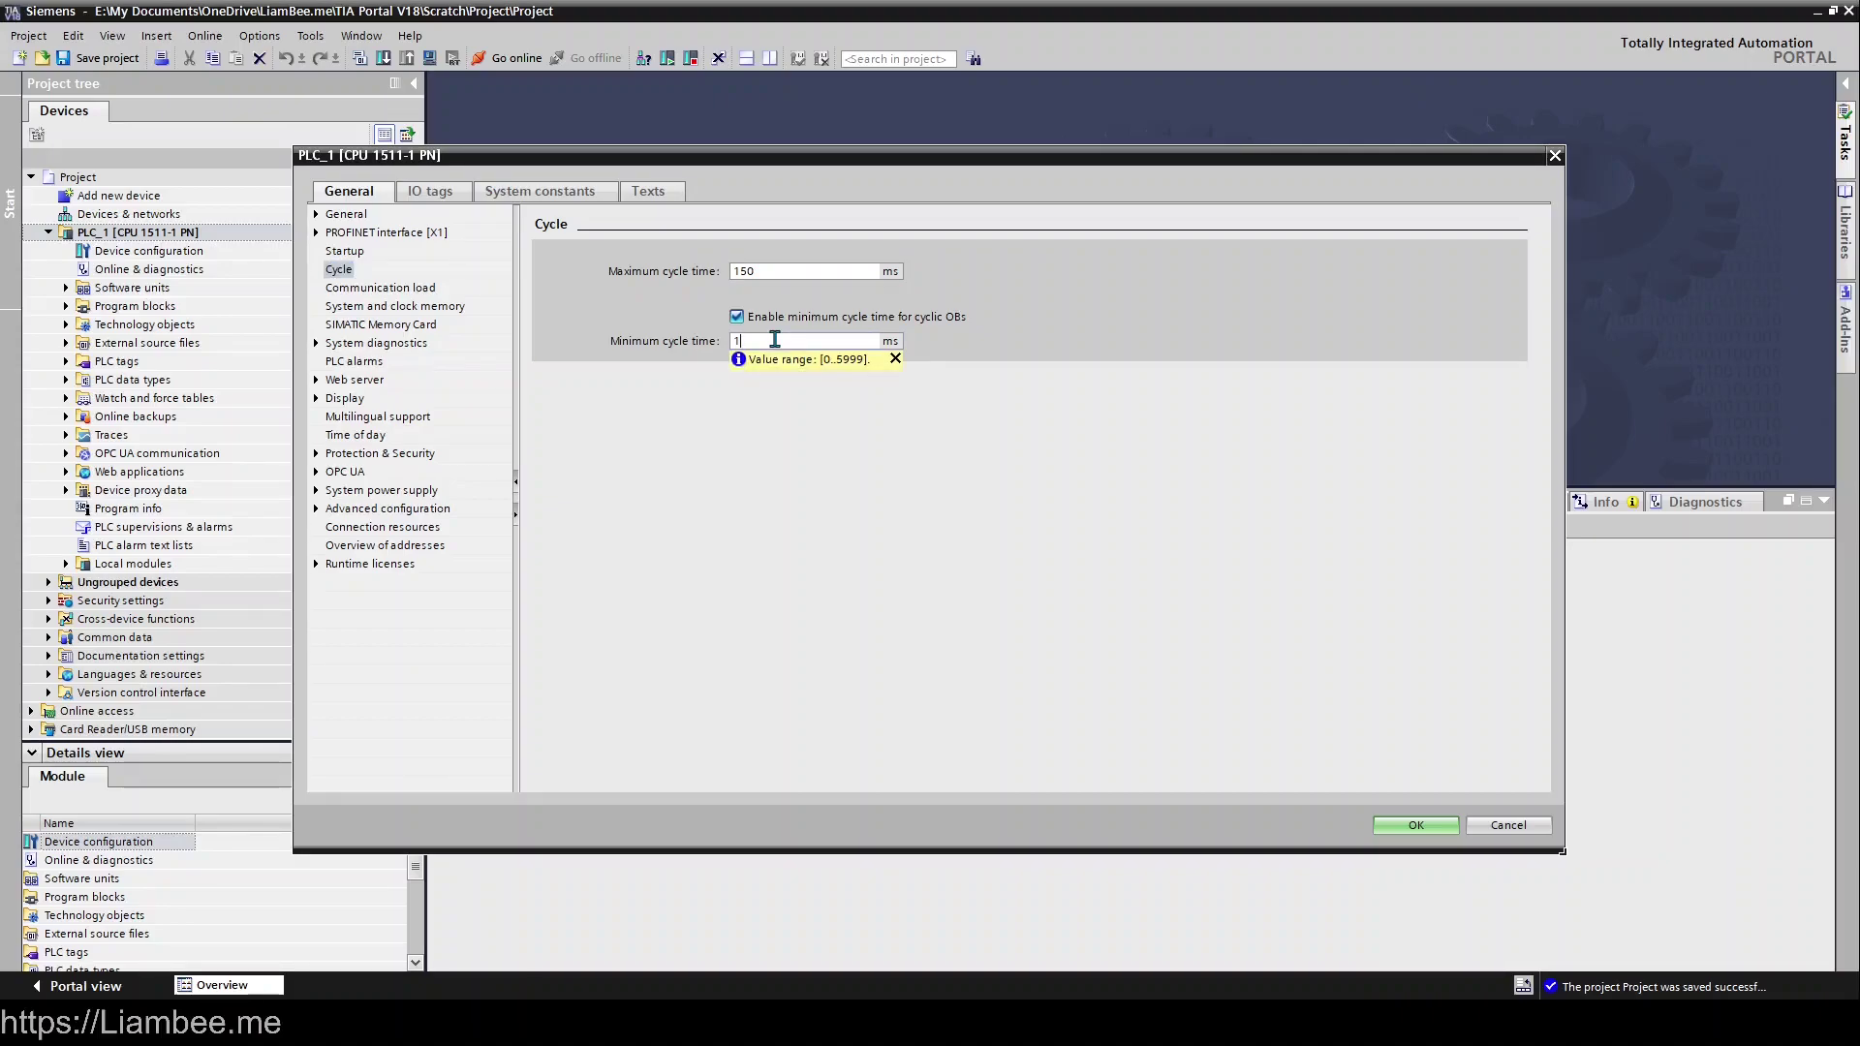
pyautogui.press('BackSpace')
pyautogui.write('75')
# Check Communication load: cycle load due to communication is 20%, allowed range 15..50
pyautogui.click(393, 288)
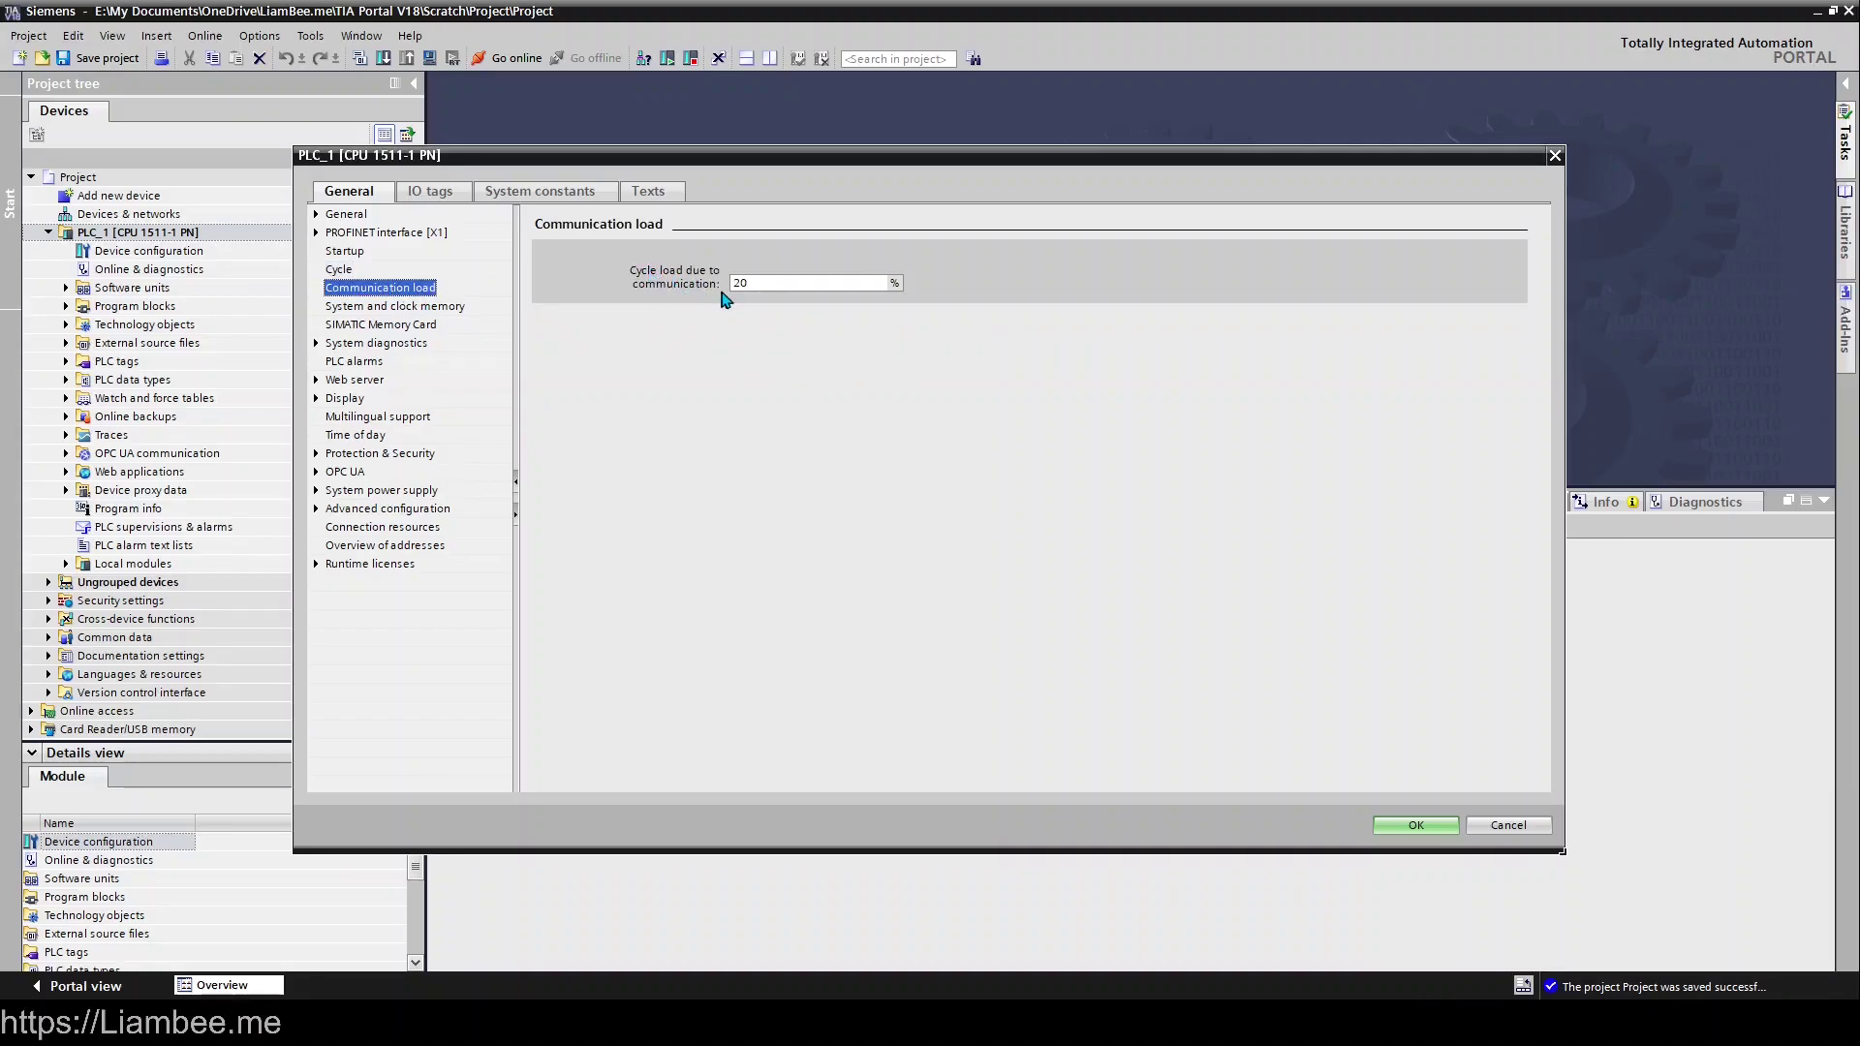
pyautogui.click(742, 283)
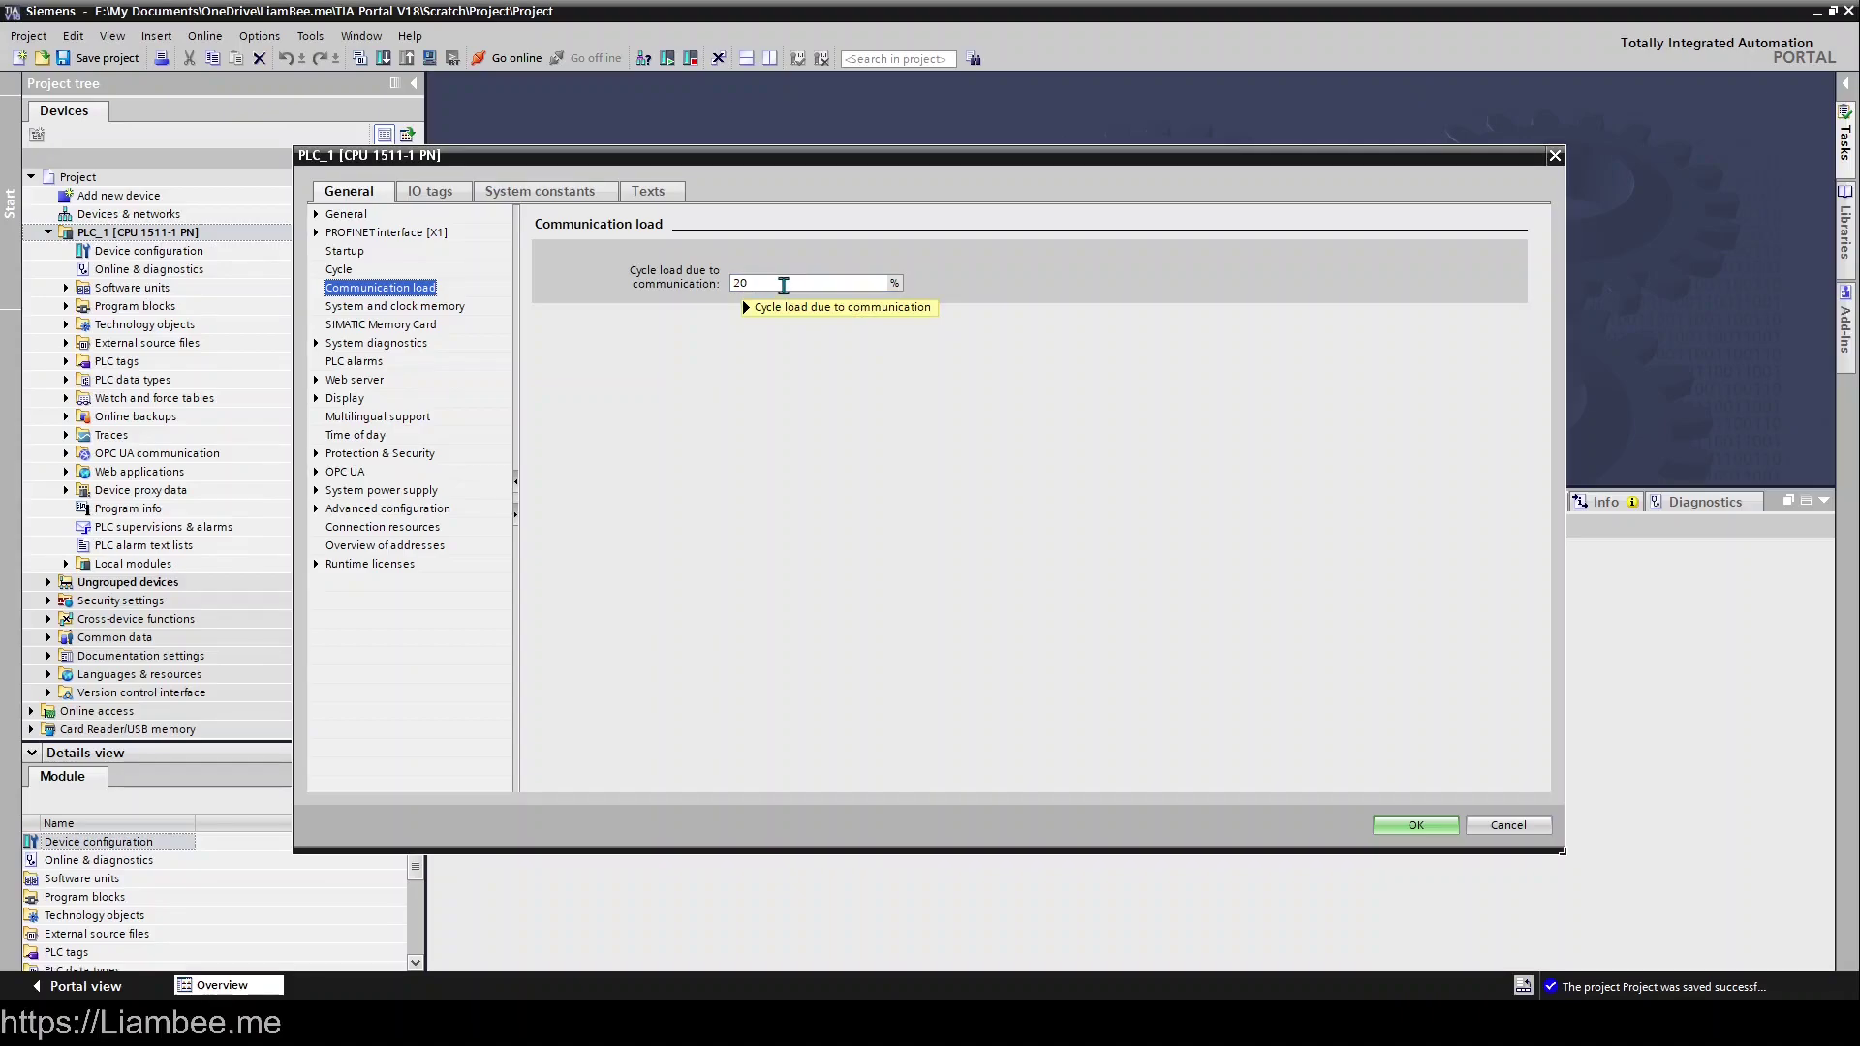
pyautogui.click(784, 283)
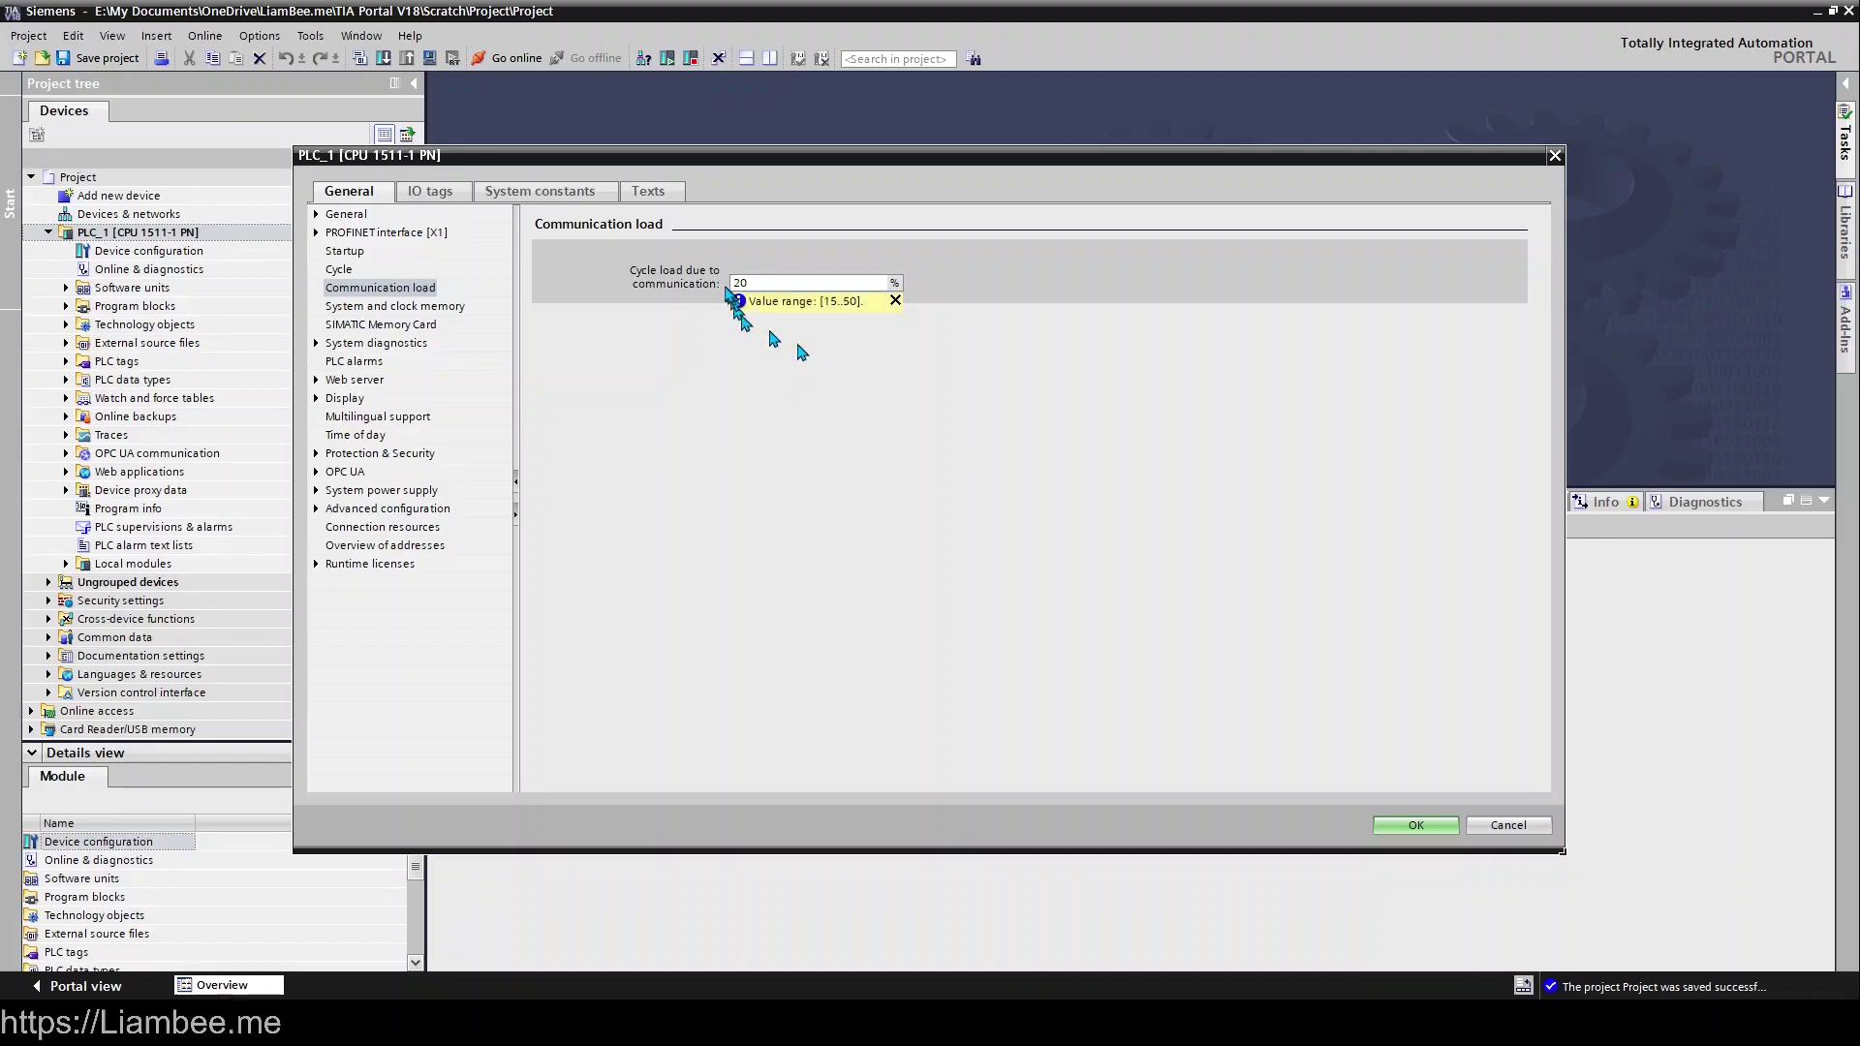
# Enable the clock memory byte (MB0) and system memory byte (MB1), then view SIMATIC Memory Card
pyautogui.click(416, 306)
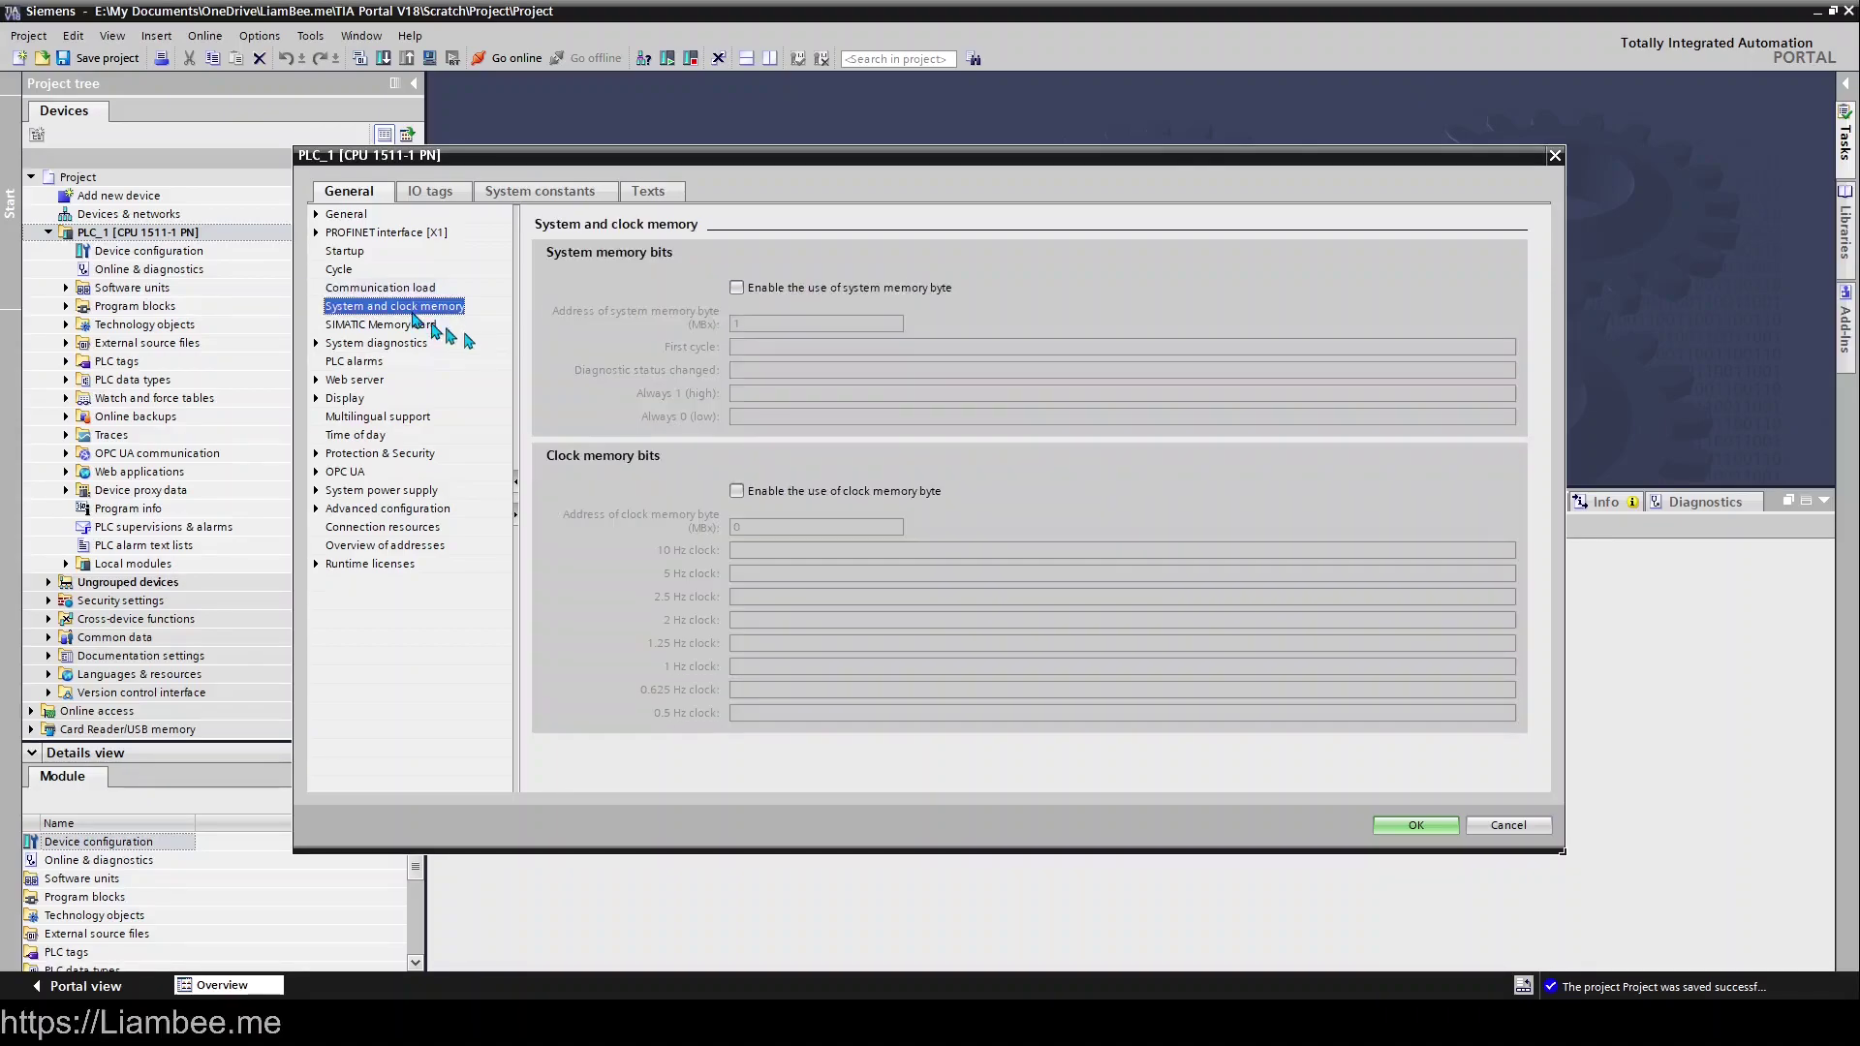
pyautogui.click(737, 491)
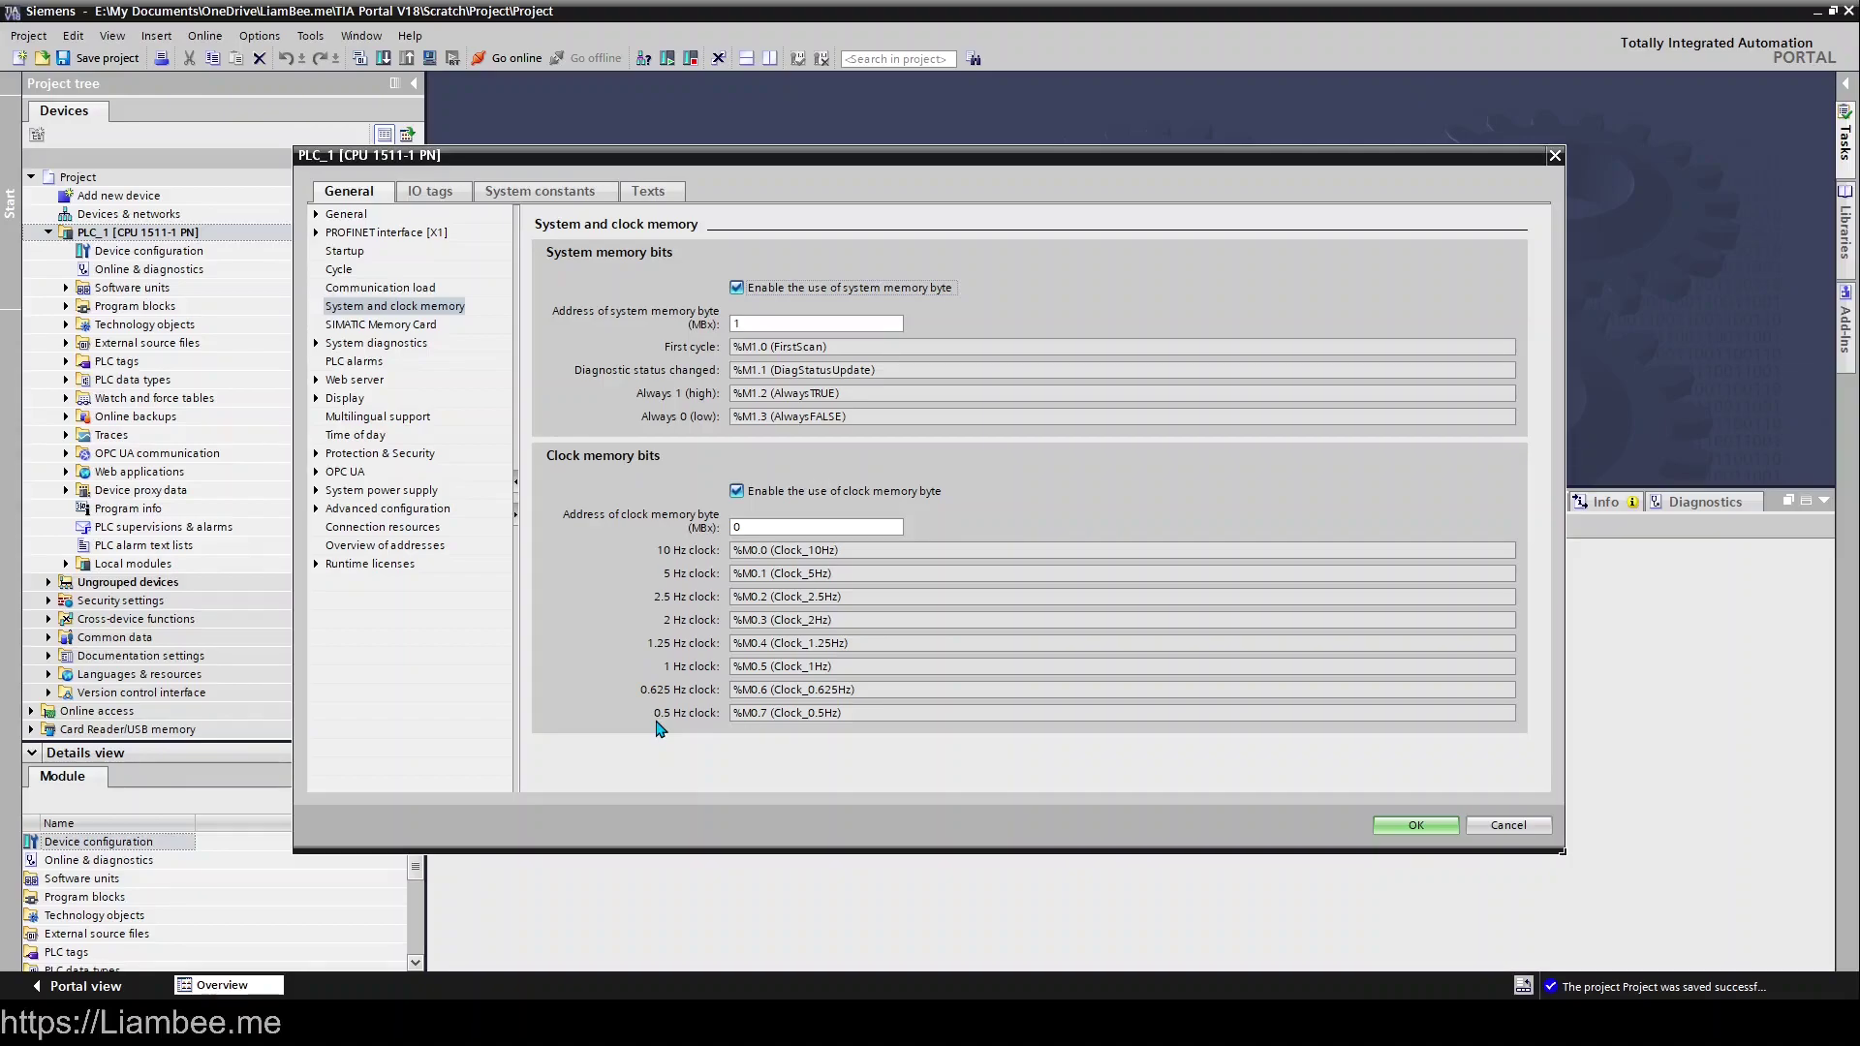
pyautogui.click(431, 326)
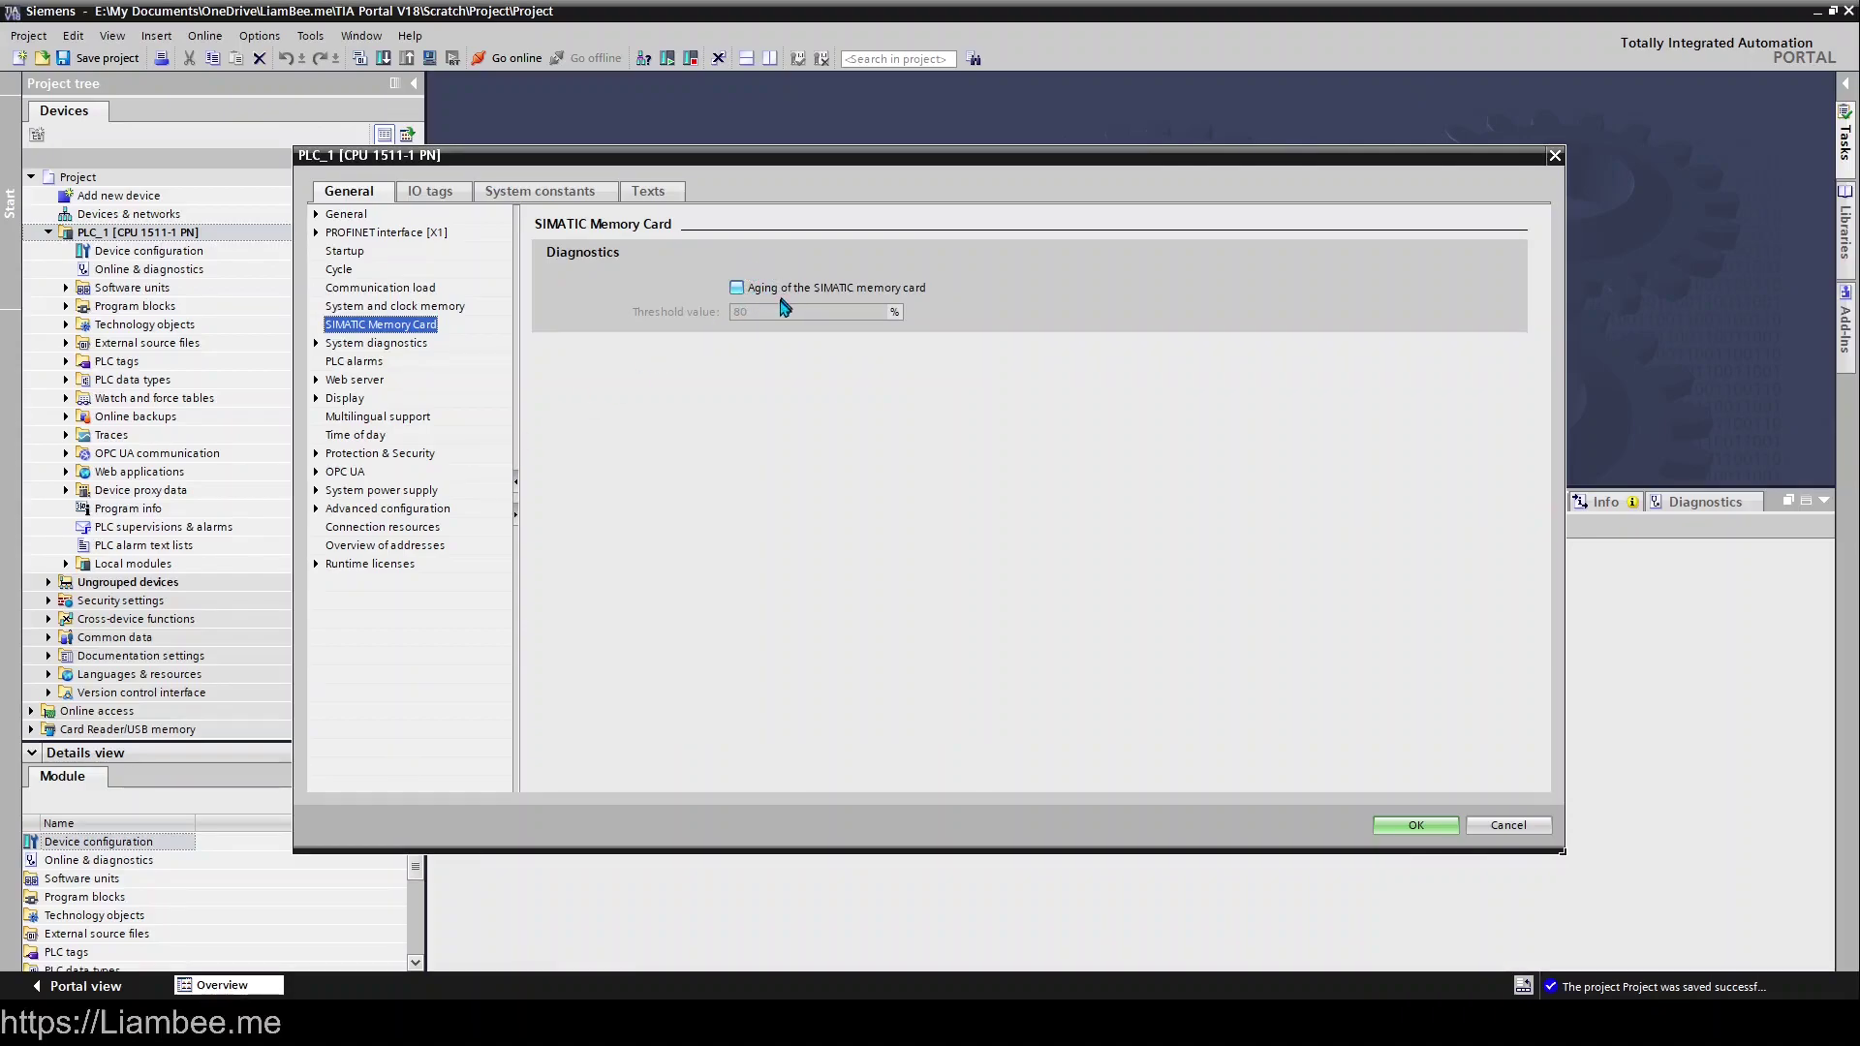
# Step through System diagnostics, PLC alarms, Web server, Display, Multilingual support and Time of day
pyautogui.click(392, 349)
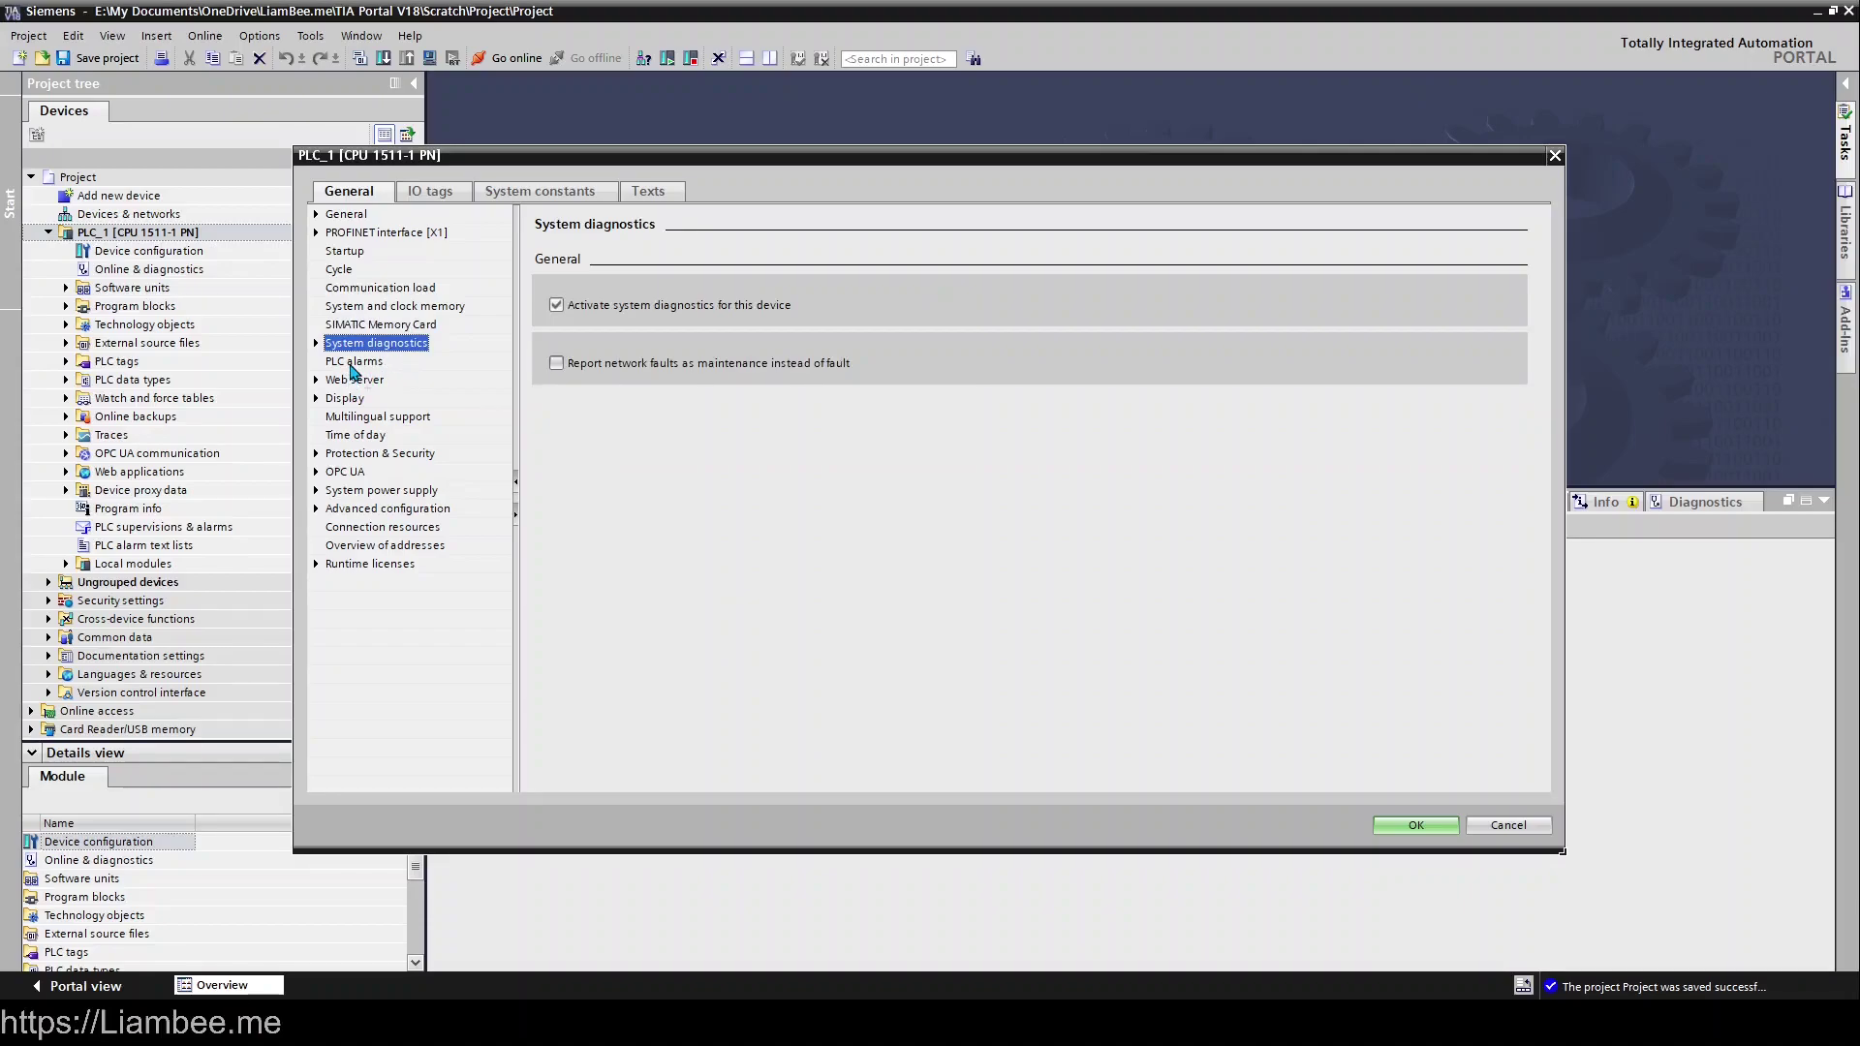
pyautogui.click(356, 362)
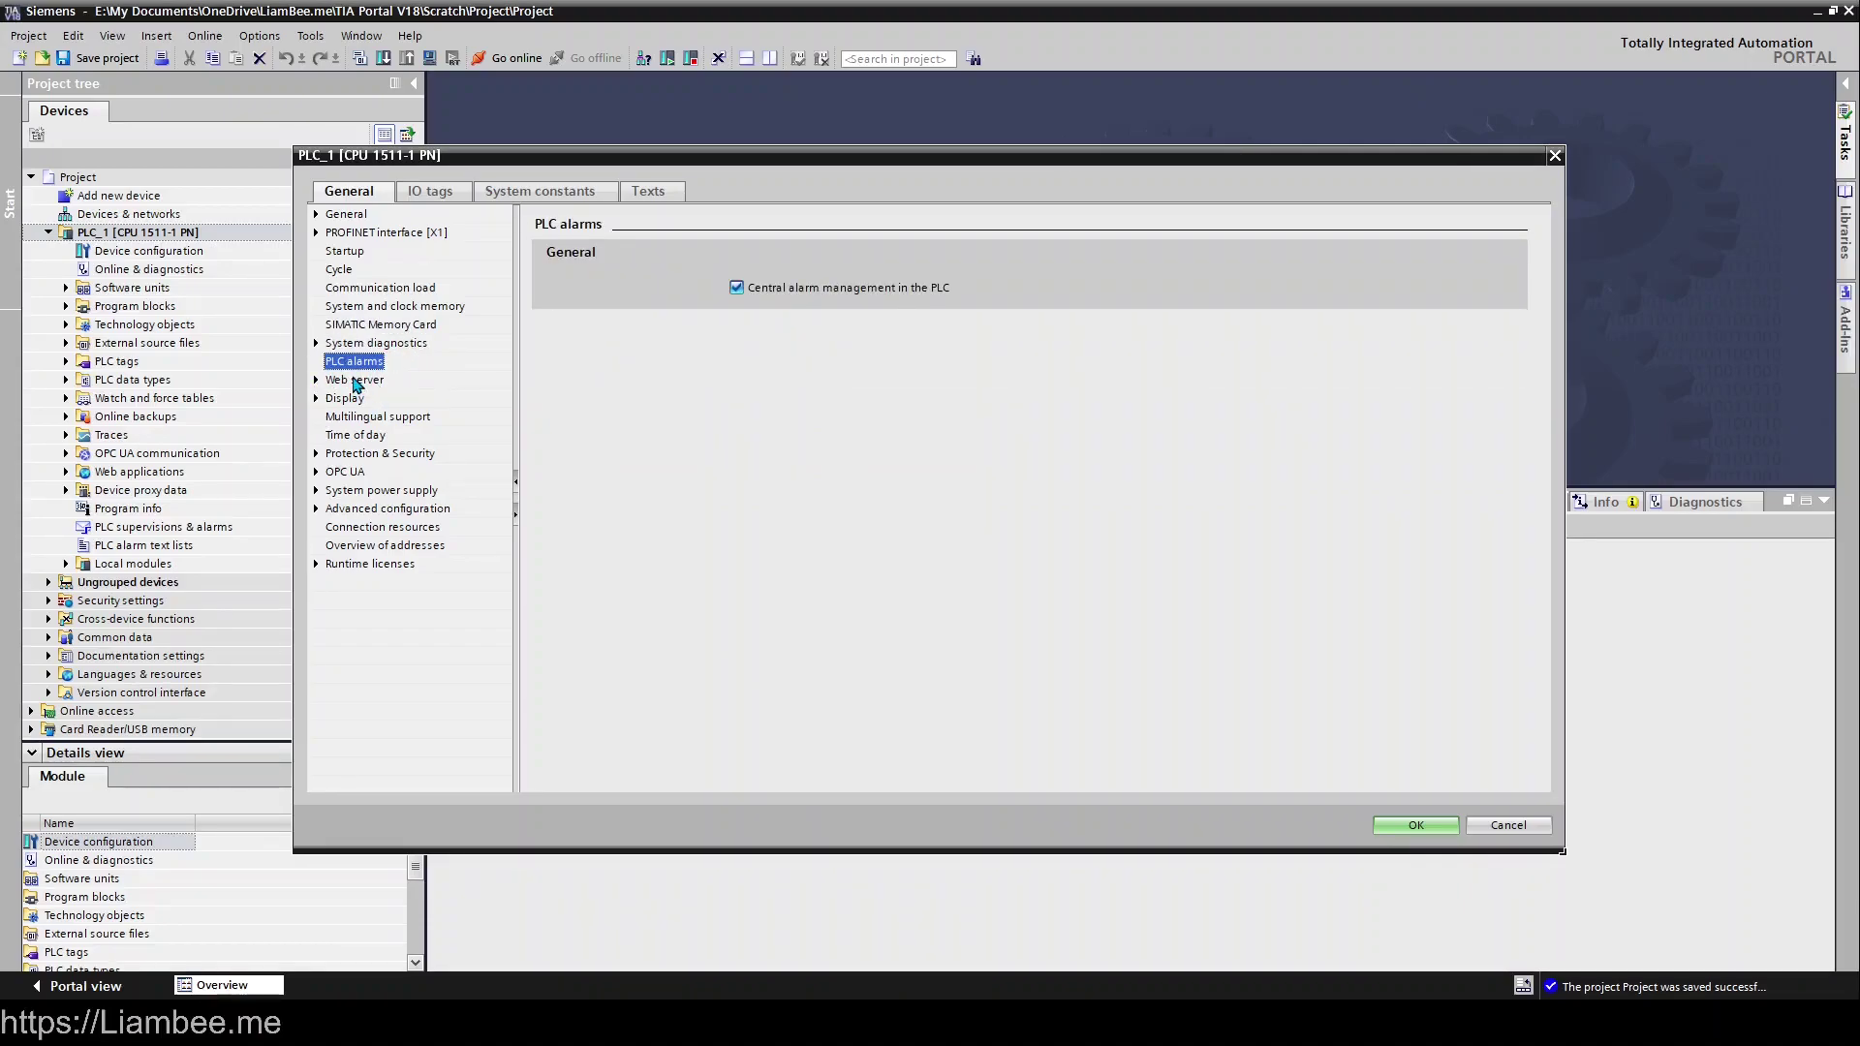
pyautogui.click(356, 382)
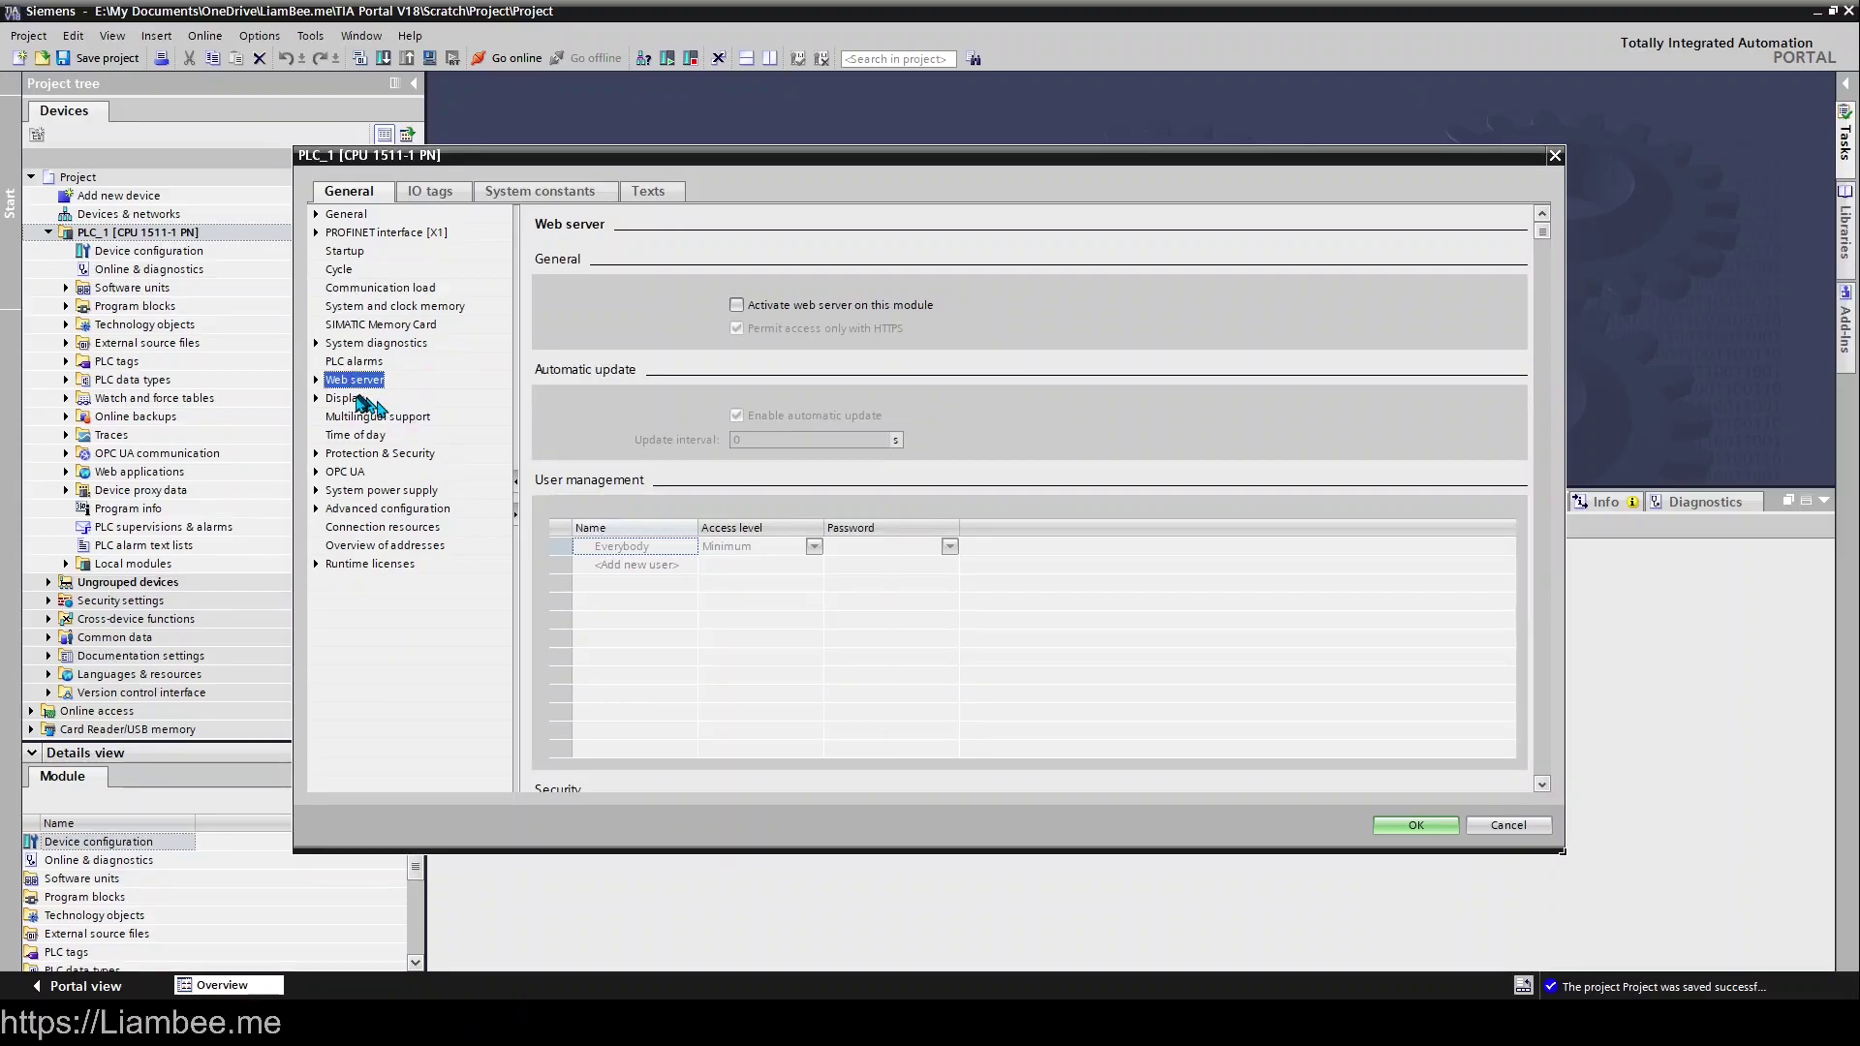
pyautogui.click(356, 400)
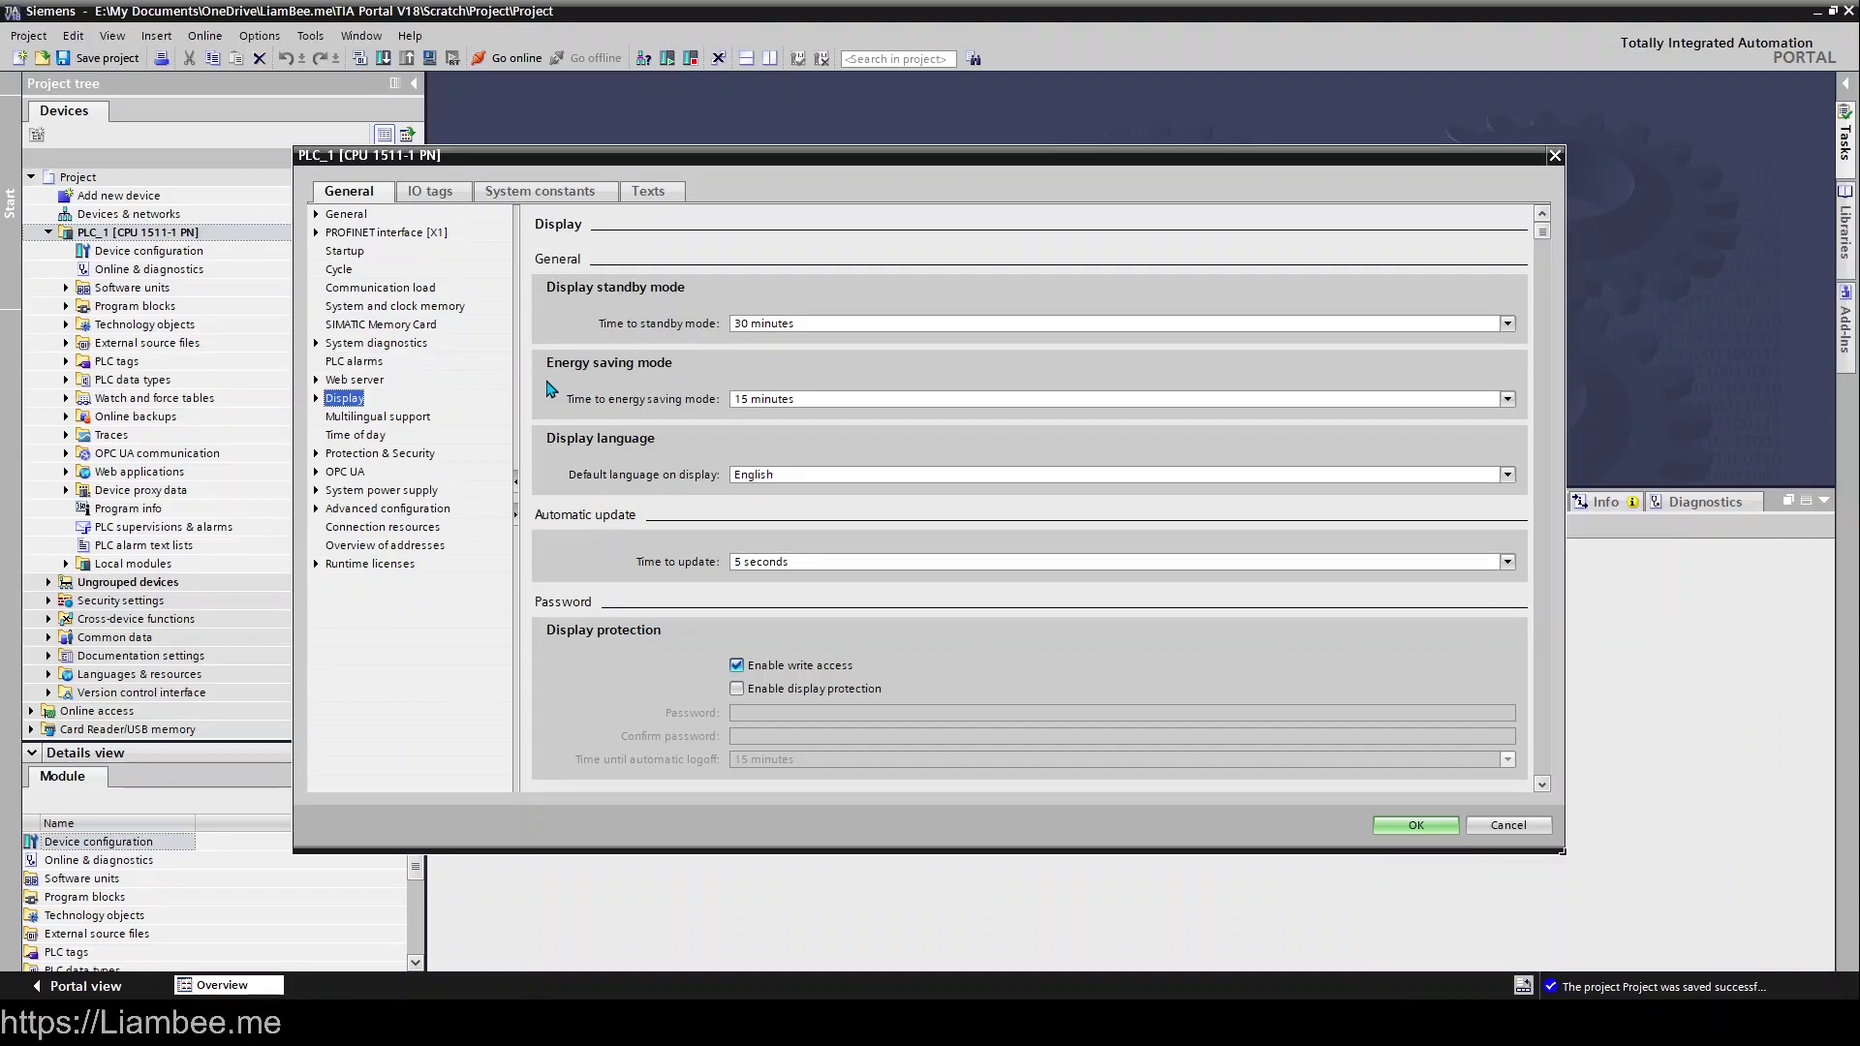
pyautogui.click(364, 423)
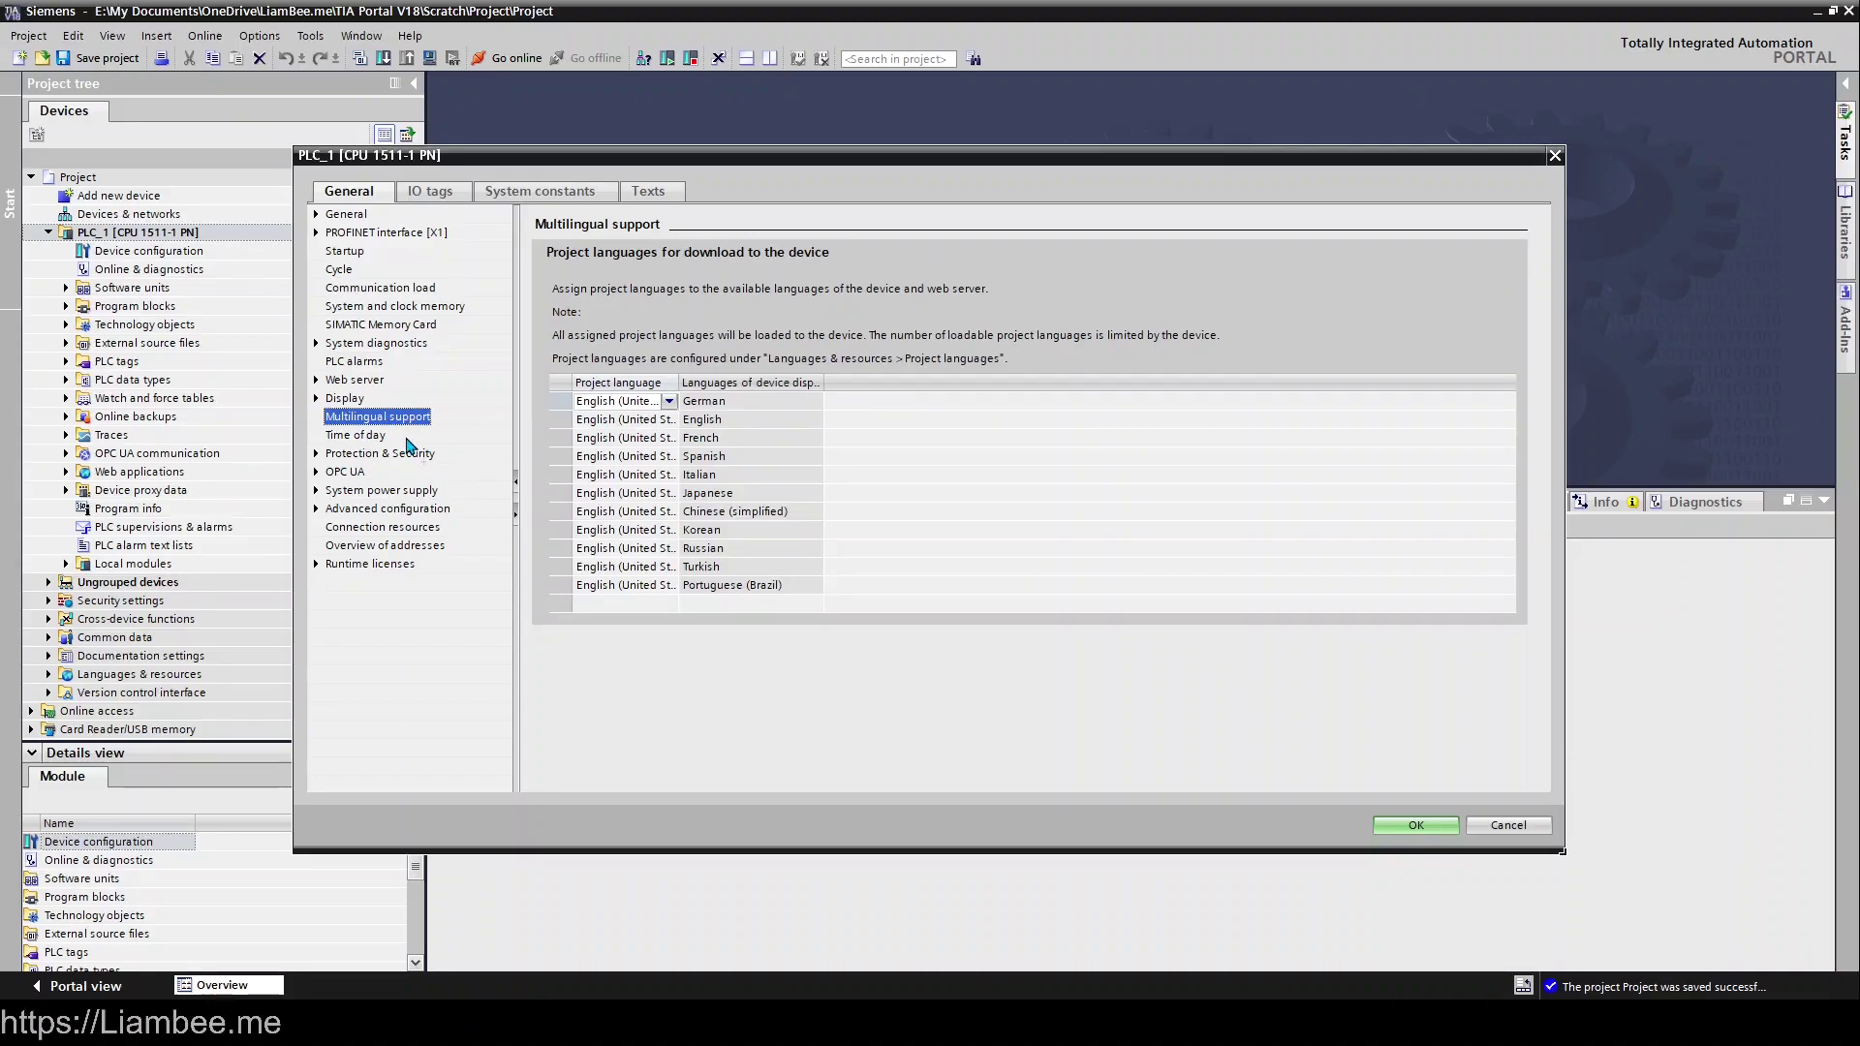
pyautogui.click(397, 436)
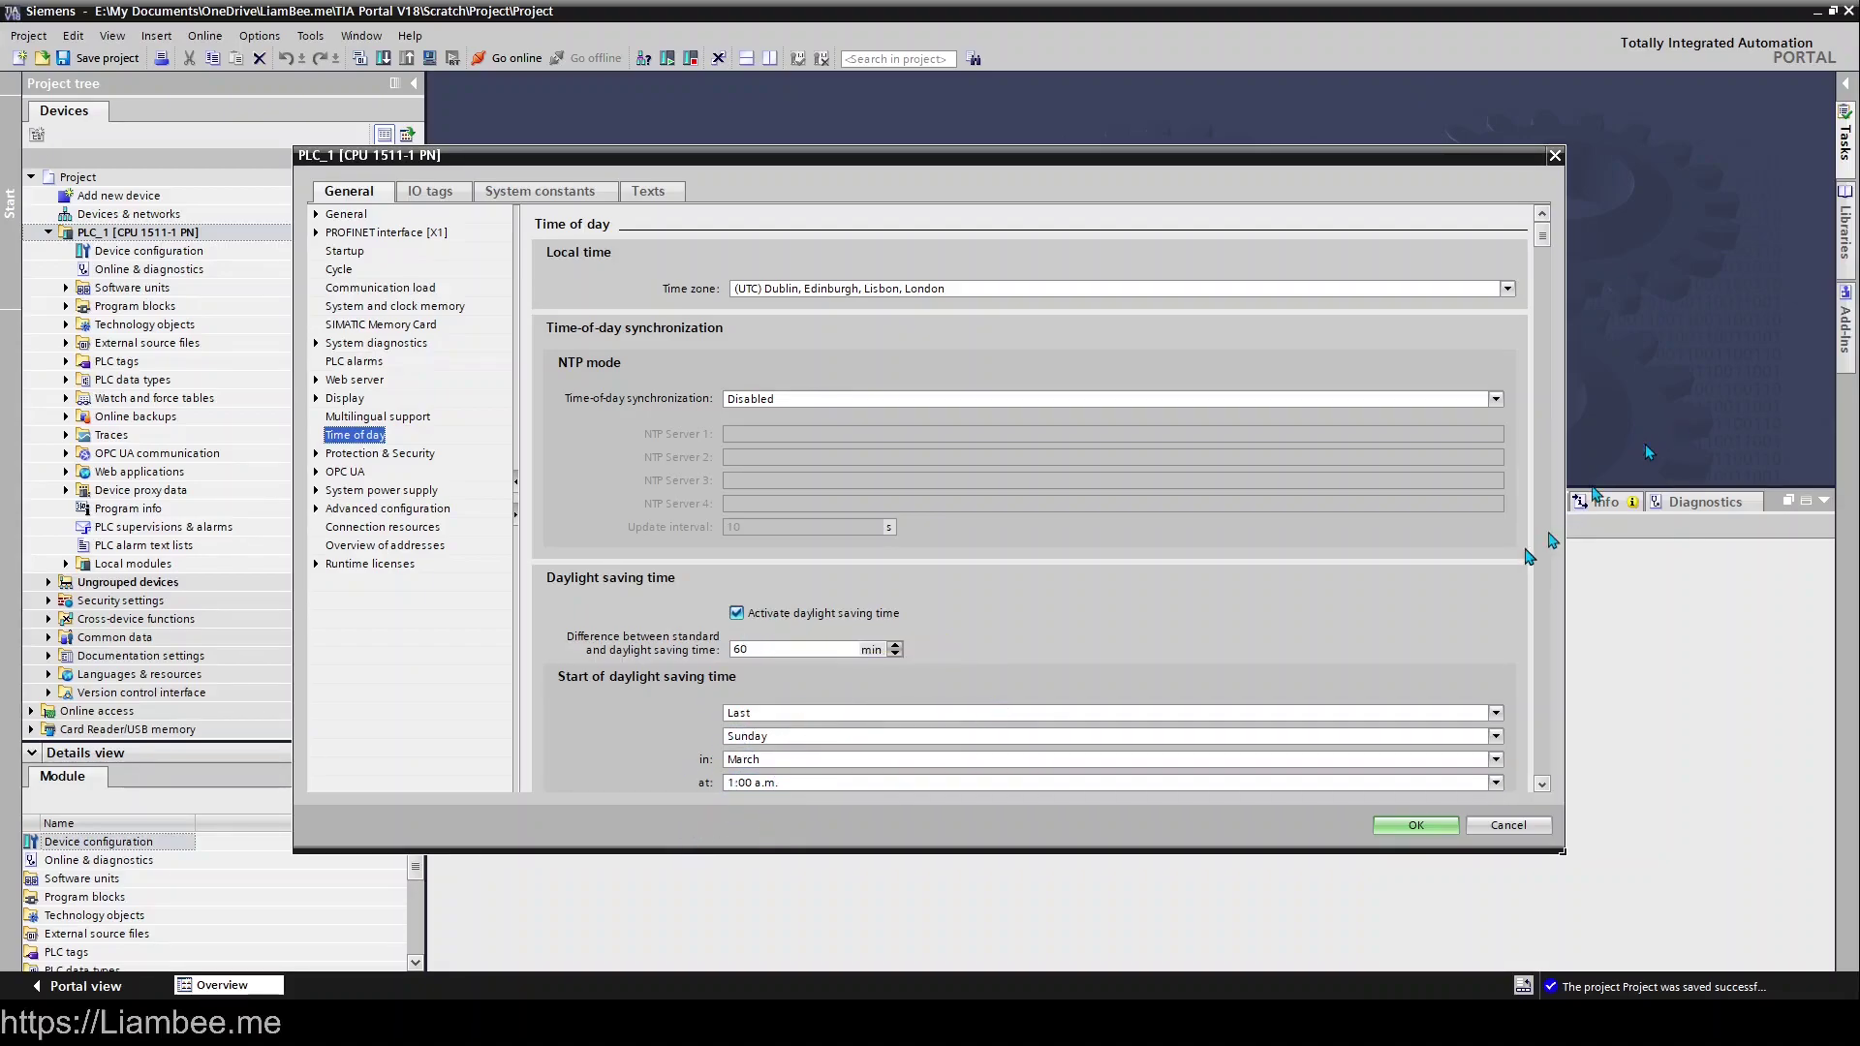
# Look over the daylight saving settings, then return to Protection & Security
pyautogui.scroll(-3, 1412, 665)
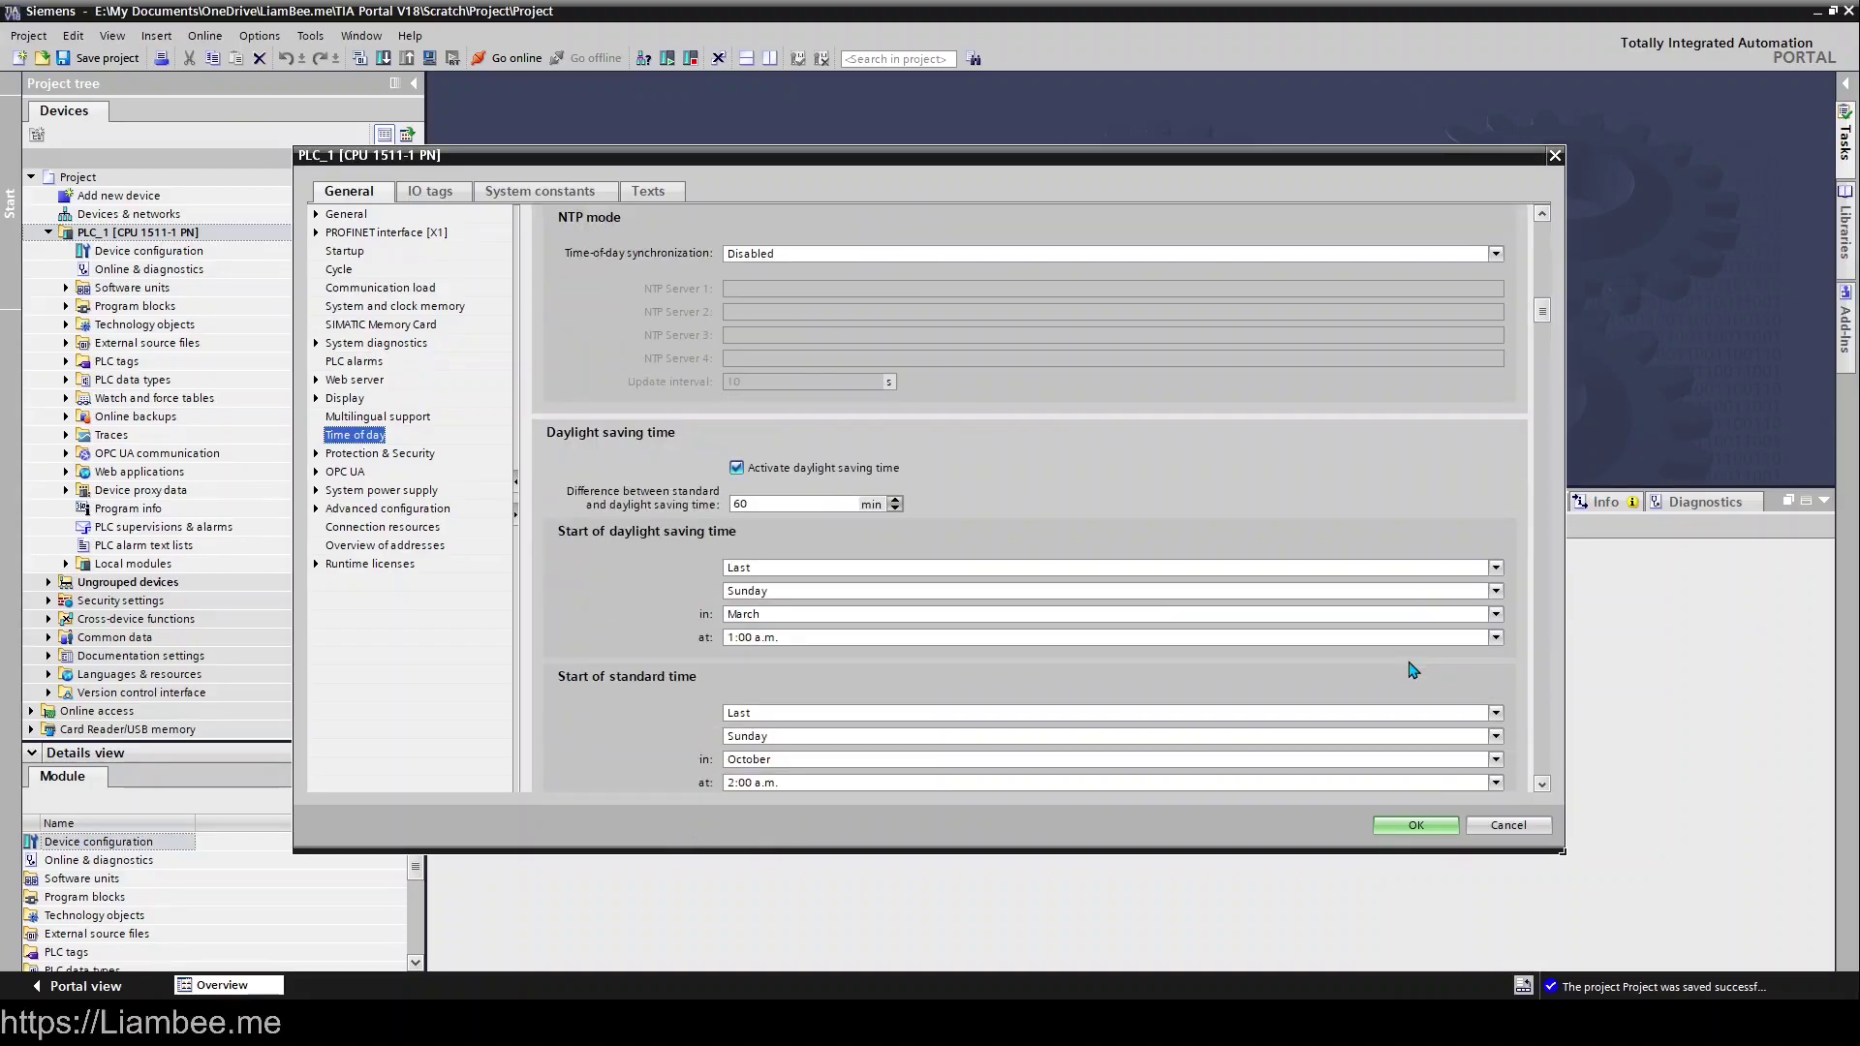
pyautogui.scroll(-1, 1413, 668)
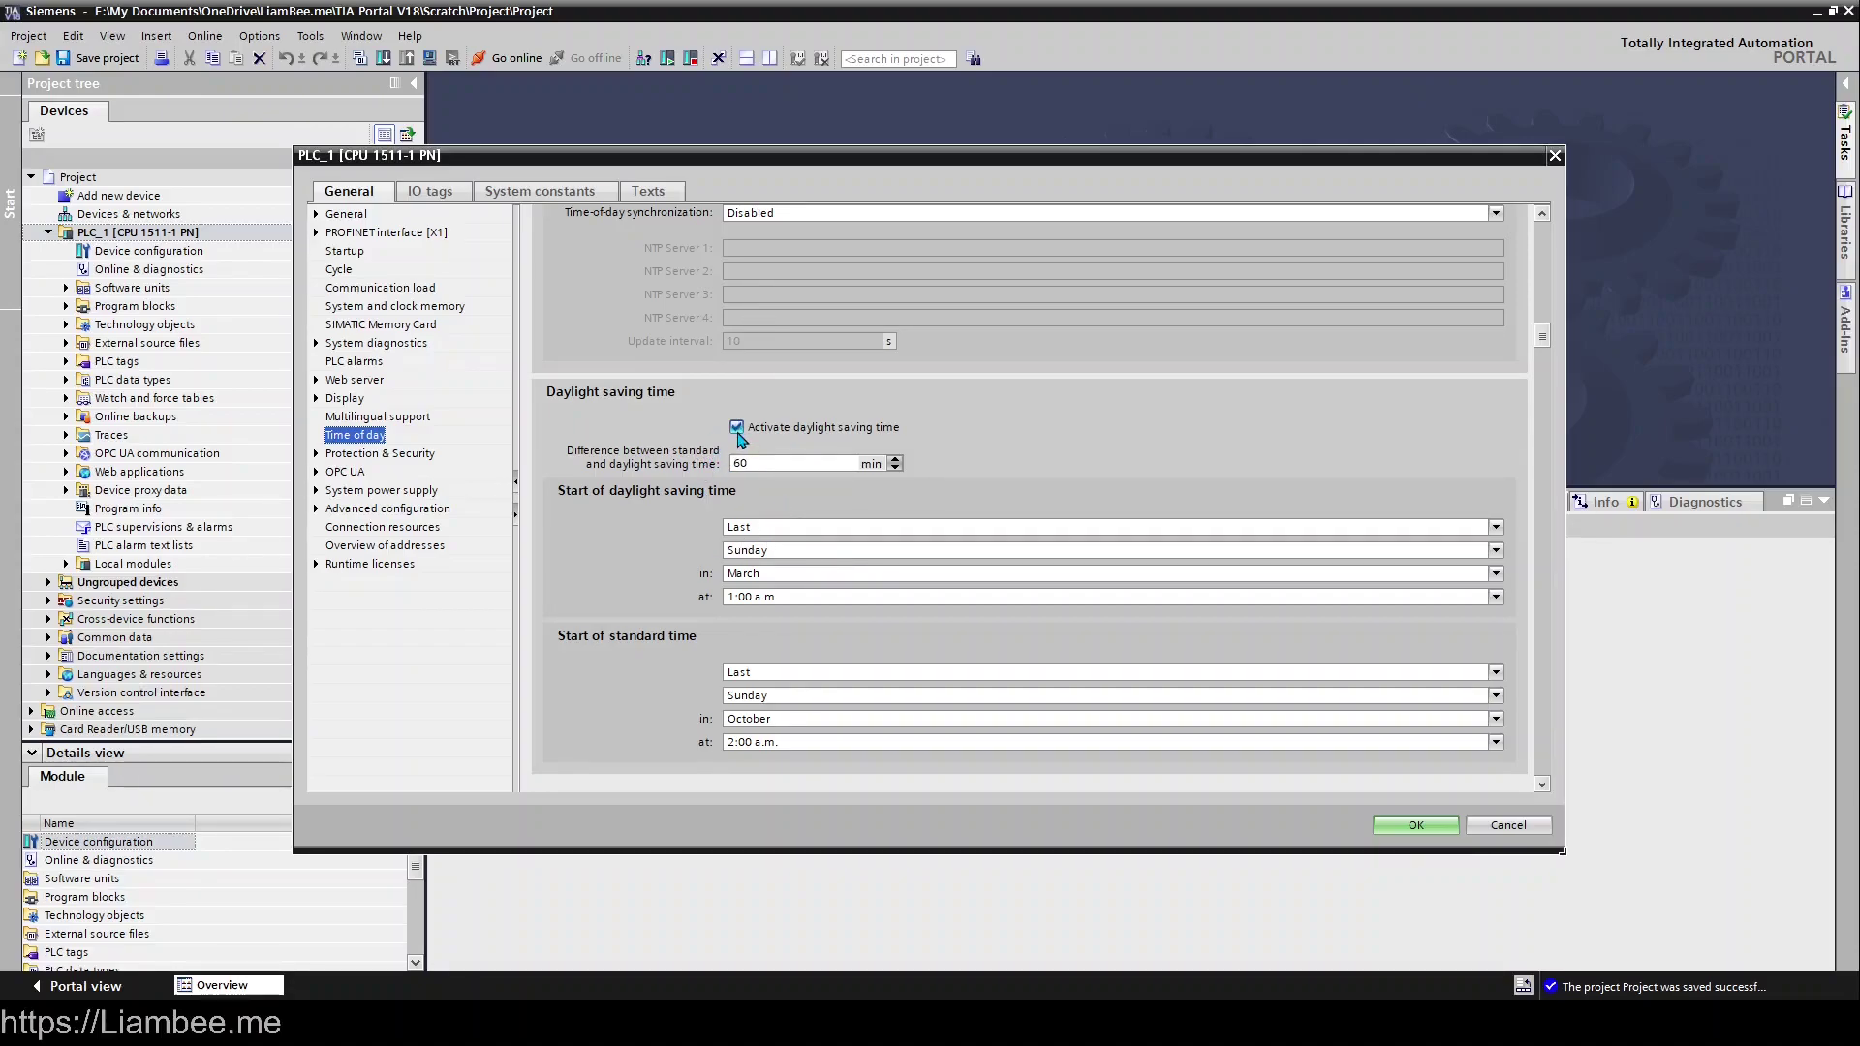
pyautogui.click(397, 453)
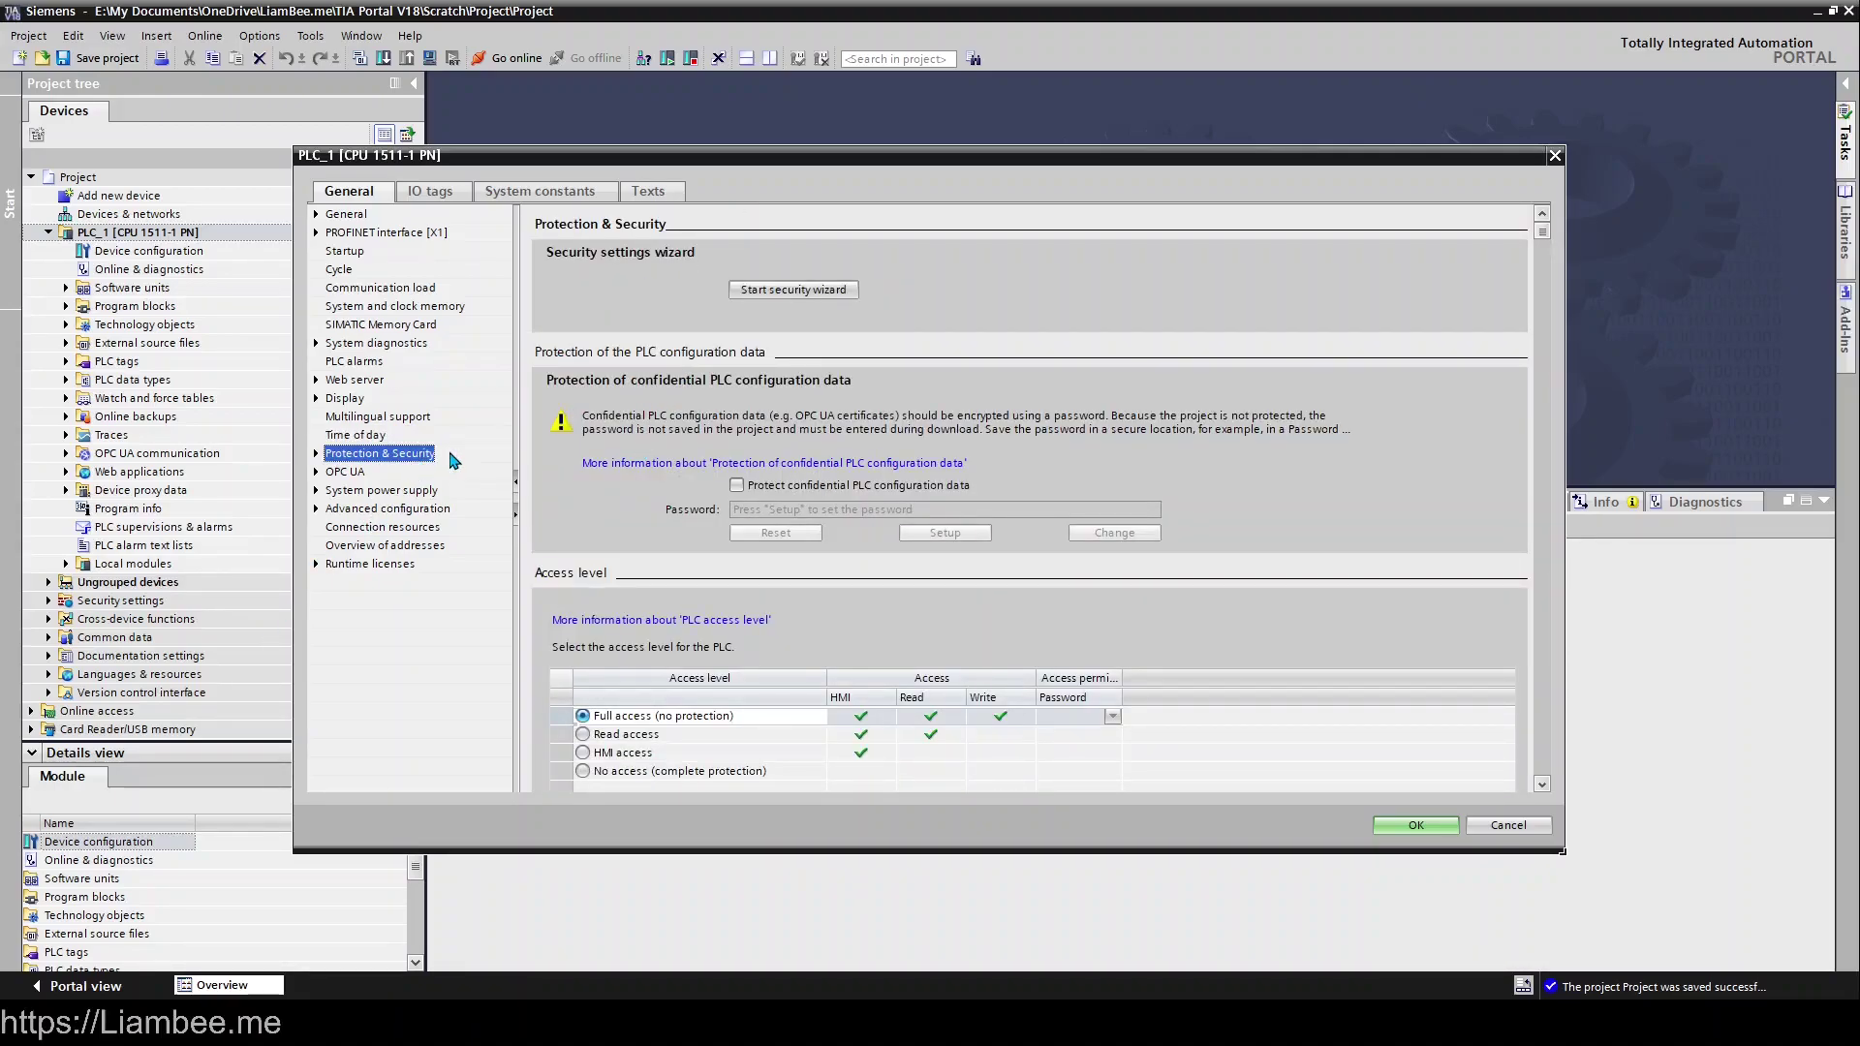
# Review PLC_1's OPC UA settings down to Server addresses, then show the System power supply page (7.20 W budget)
pyautogui.click(346, 472)
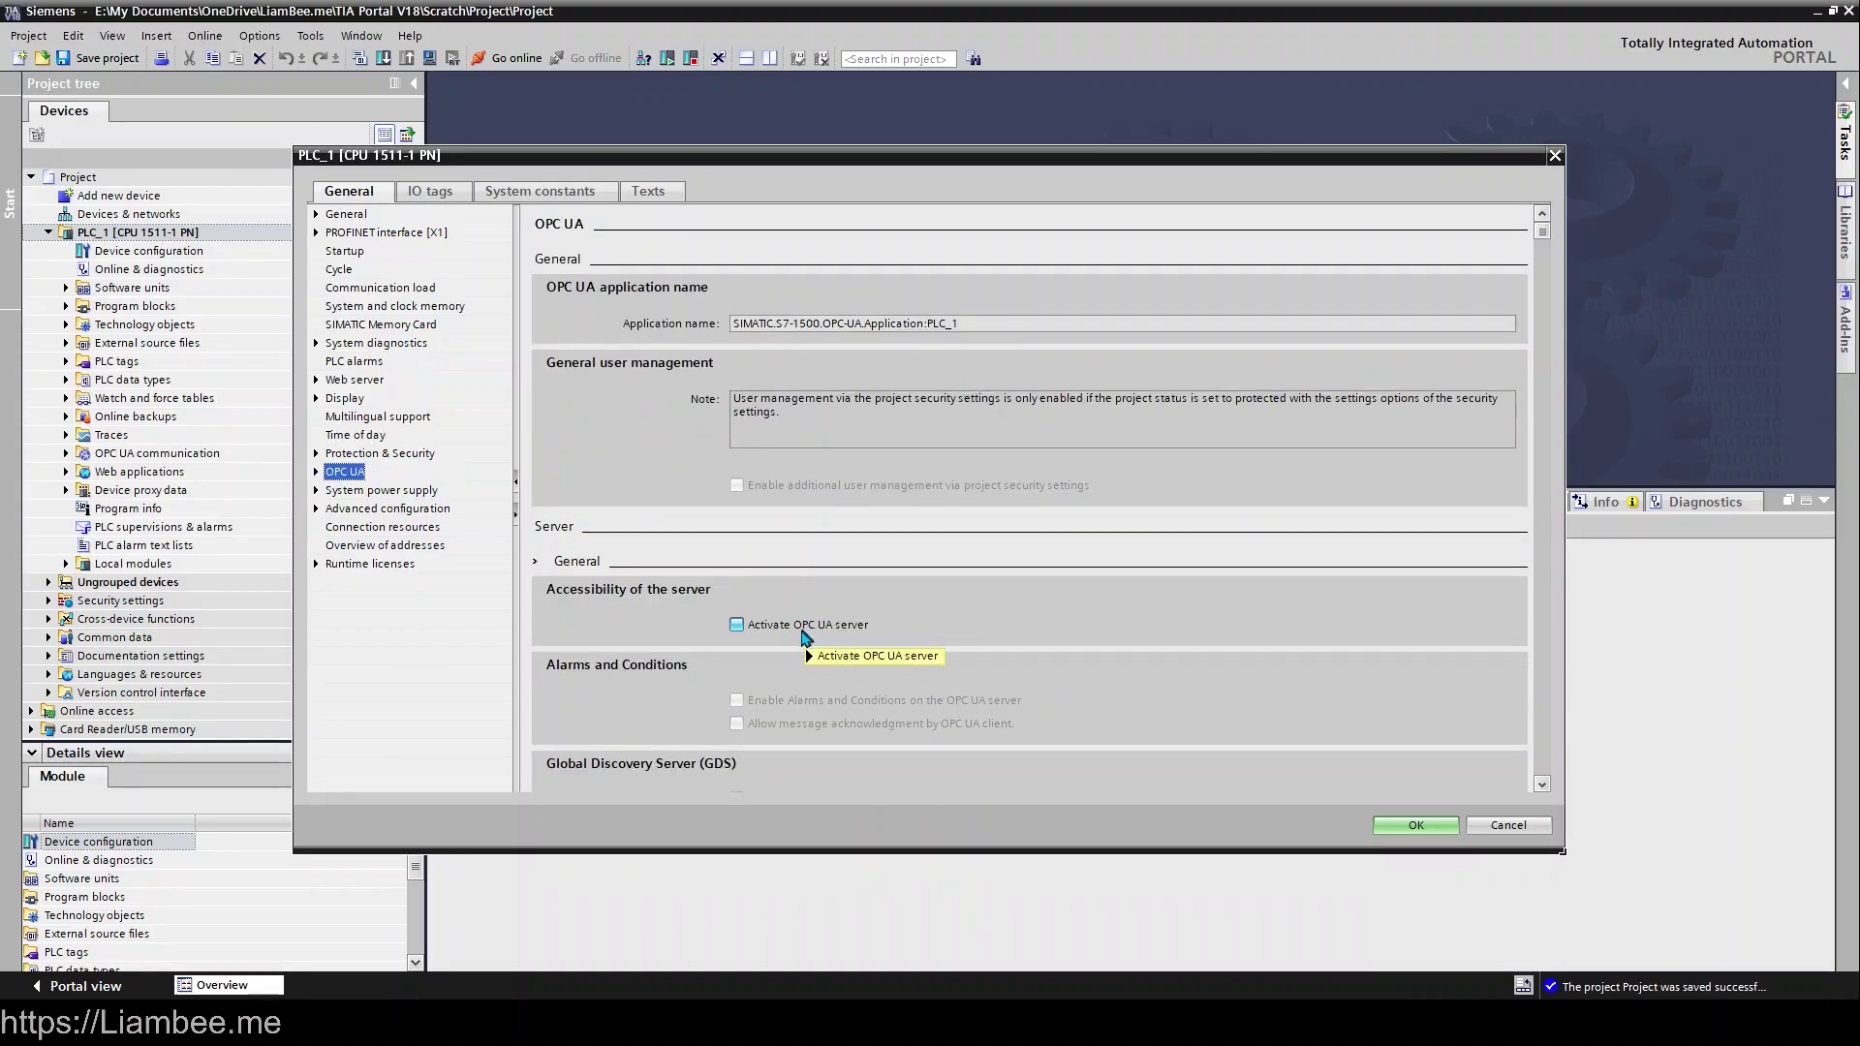
pyautogui.scroll(-5, 797, 640)
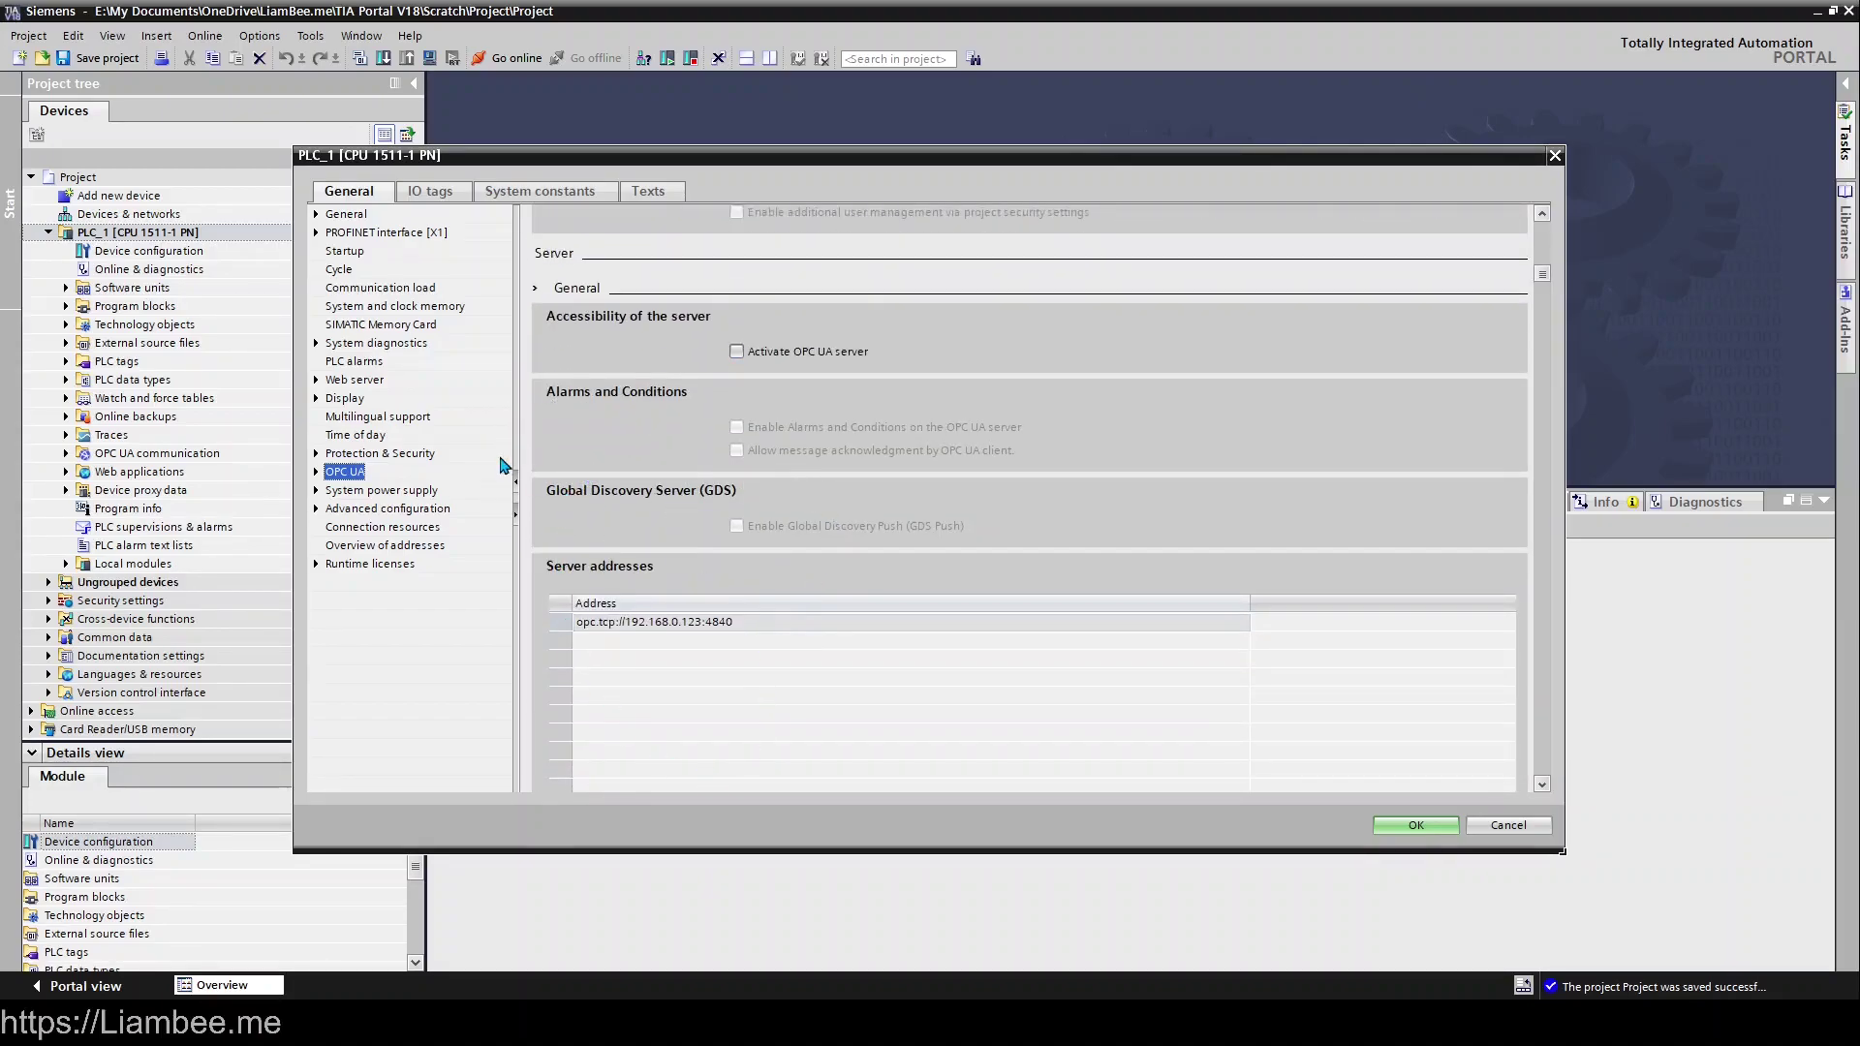
pyautogui.click(353, 494)
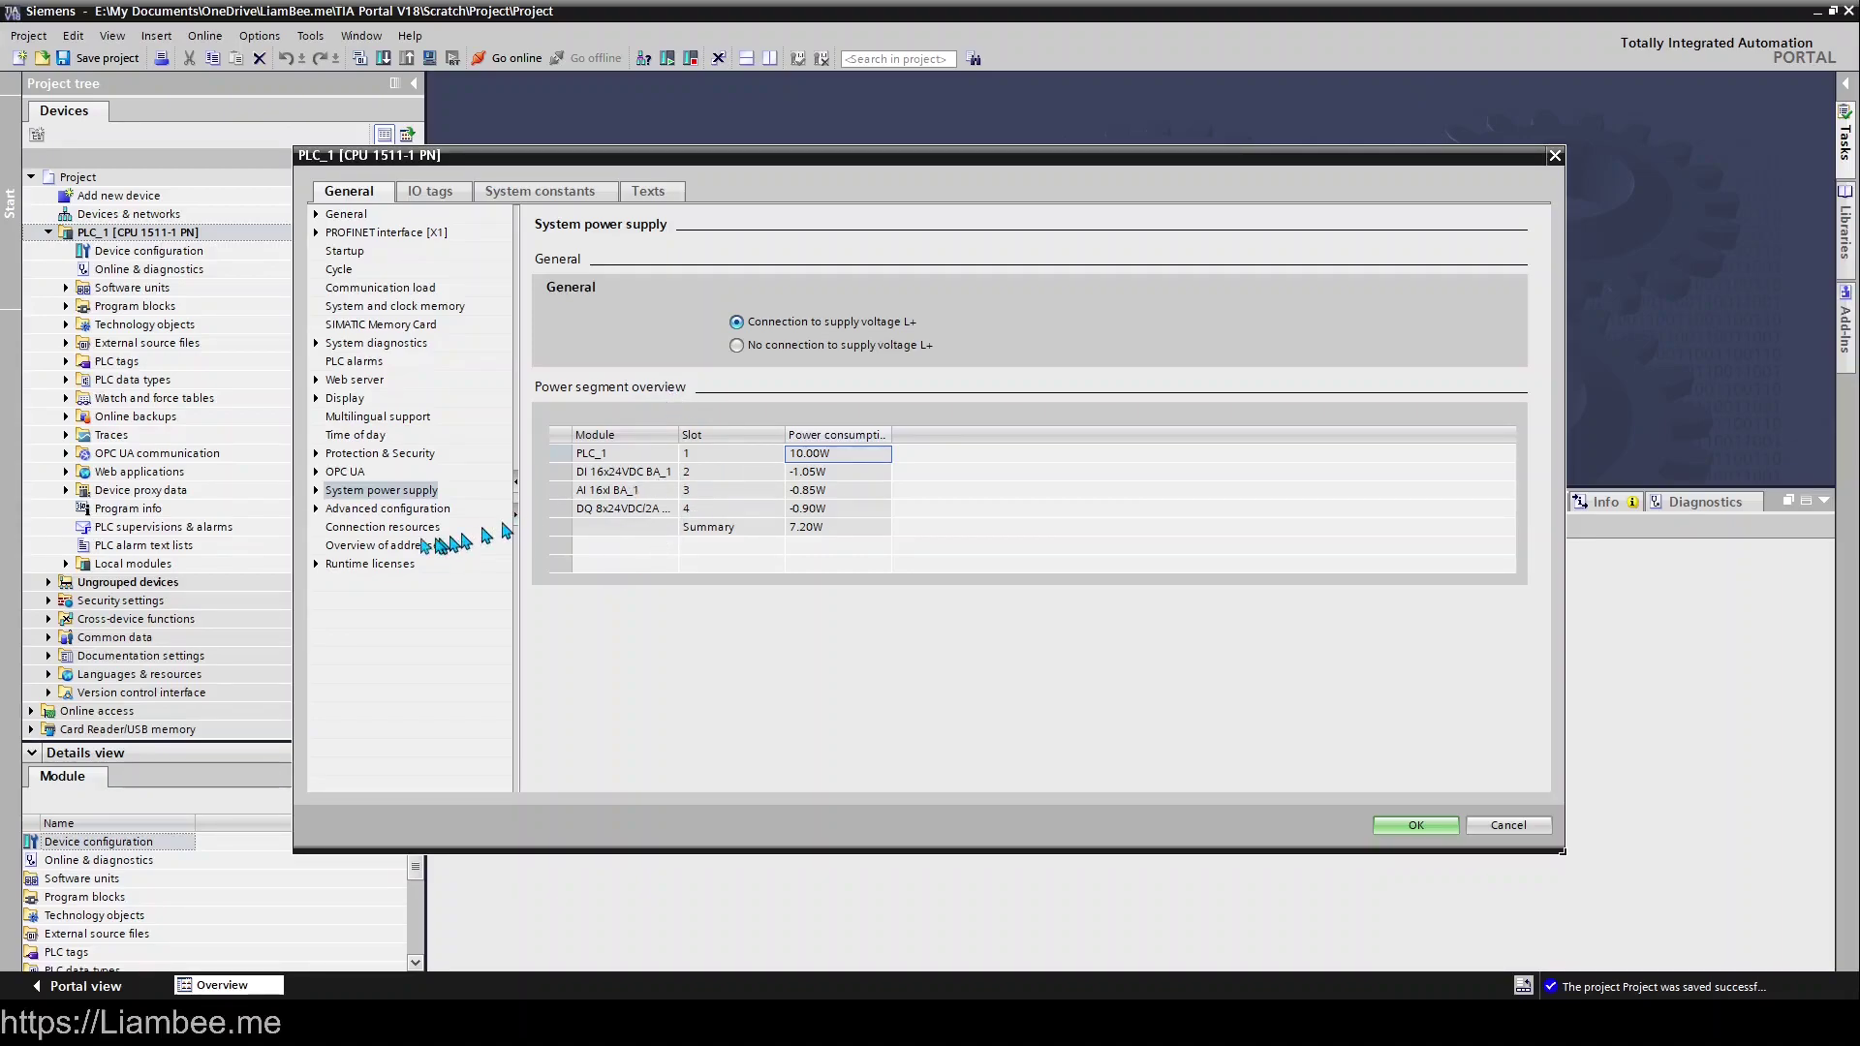
# Review Advanced configuration, then show Connection resources: 88 module resources, 10 reserved, 78 dynamic
pyautogui.click(381, 512)
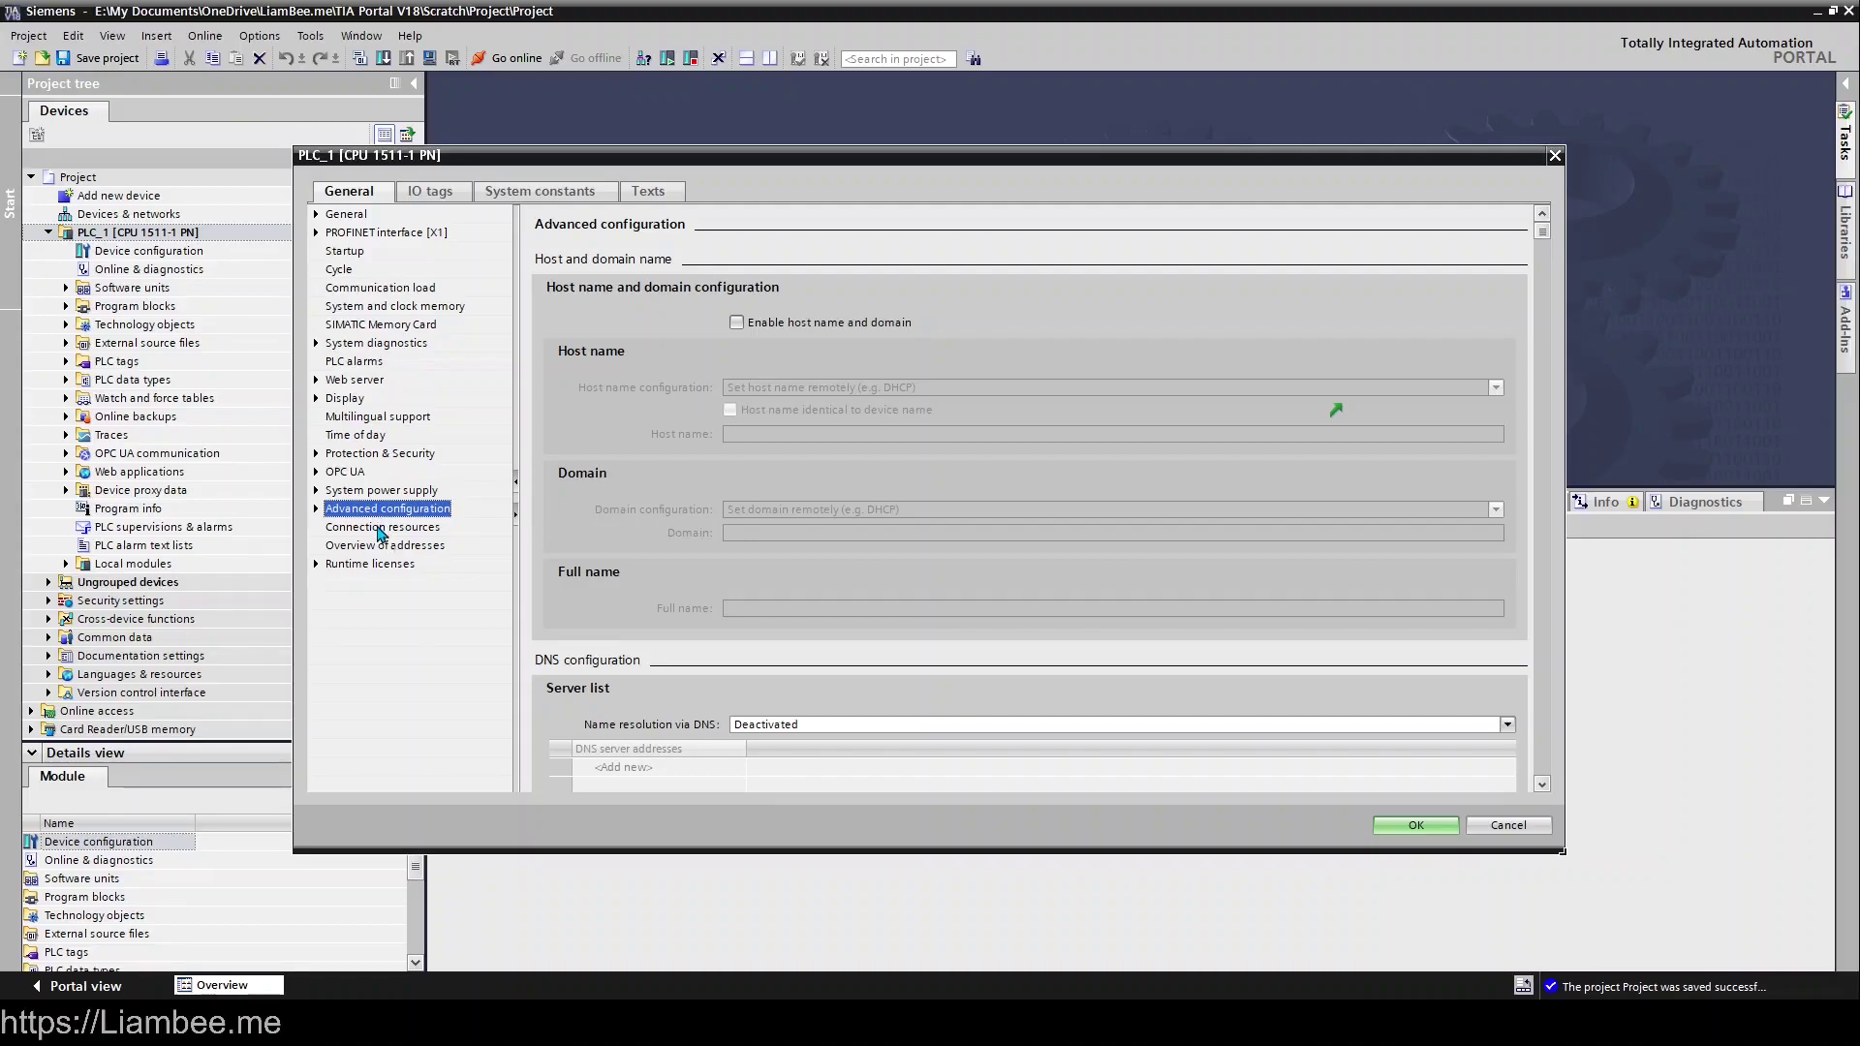
pyautogui.click(380, 529)
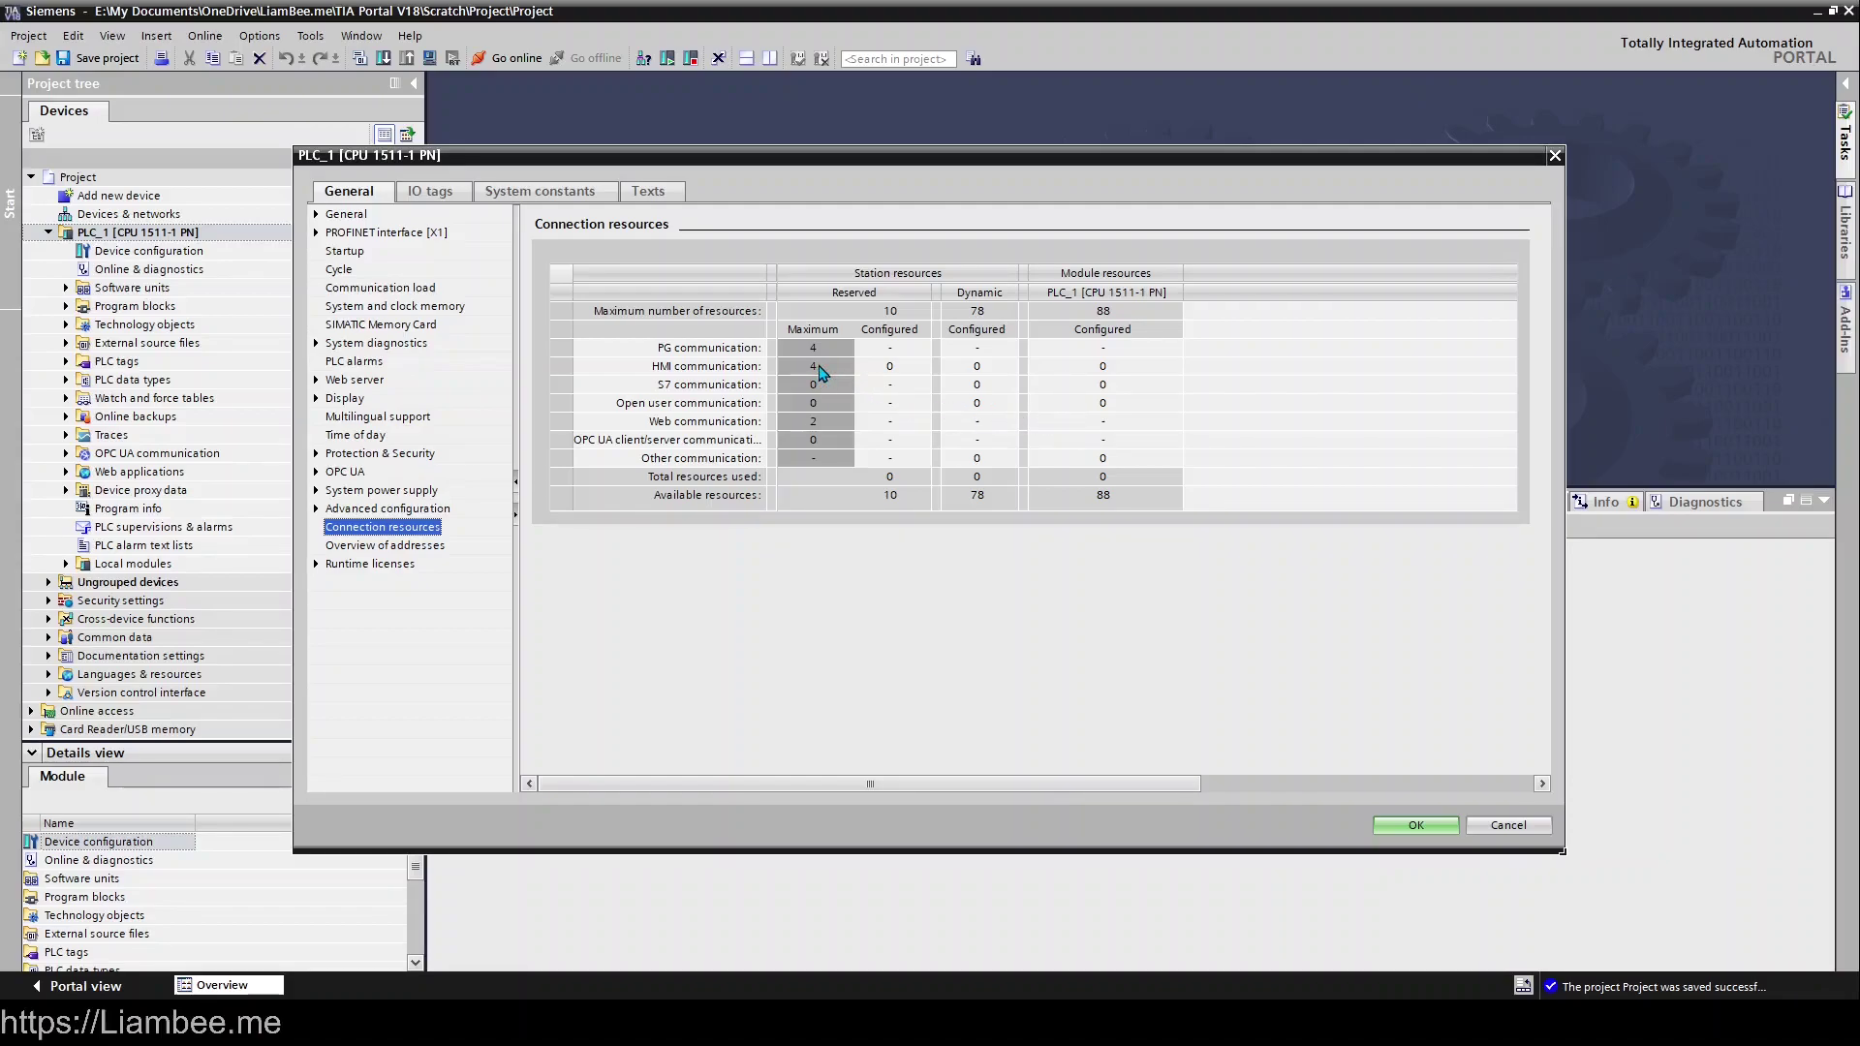
# Inspect the HMI, PG and web communication counts, including web maximum 2 and reserved total 10
pyautogui.click(887, 368)
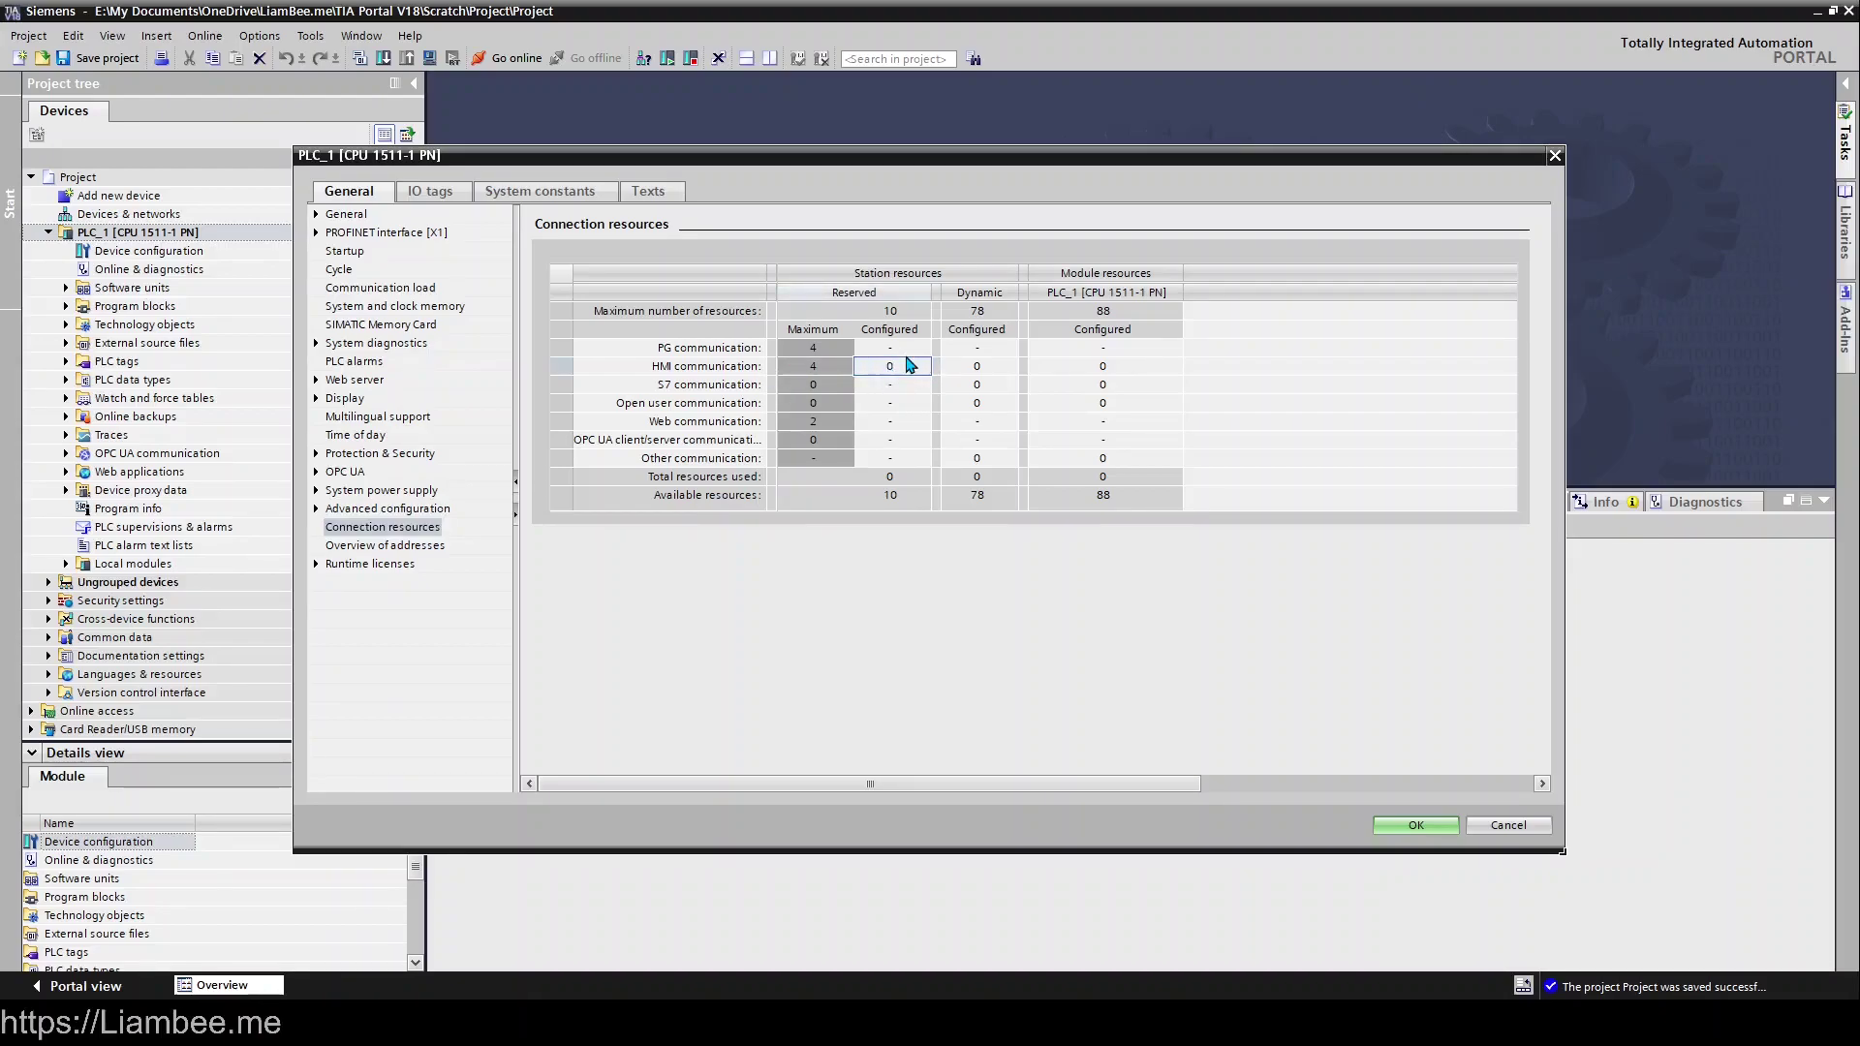
pyautogui.click(824, 427)
pyautogui.click(899, 500)
pyautogui.click(887, 368)
pyautogui.click(905, 350)
pyautogui.click(920, 423)
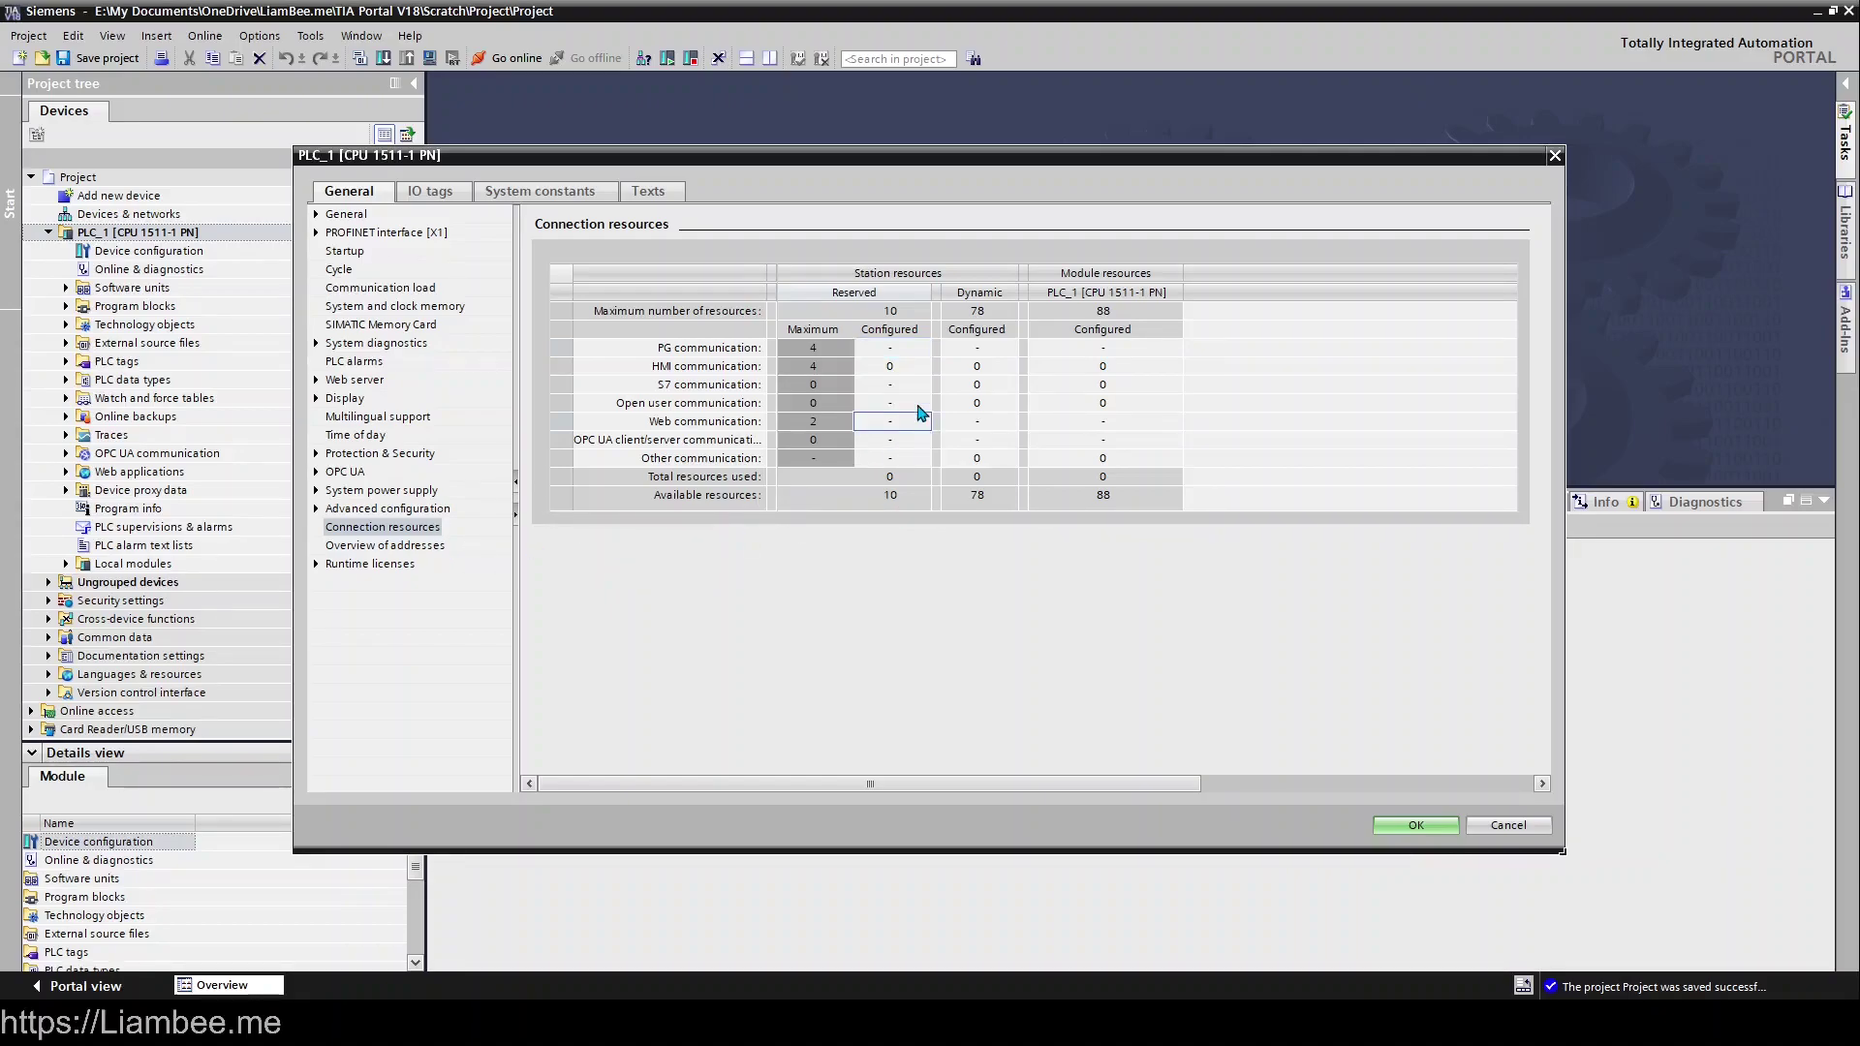
# Show address gaps in Overview of addresses, select the output gap and input gap at 34, then view Runtime licenses
pyautogui.click(430, 548)
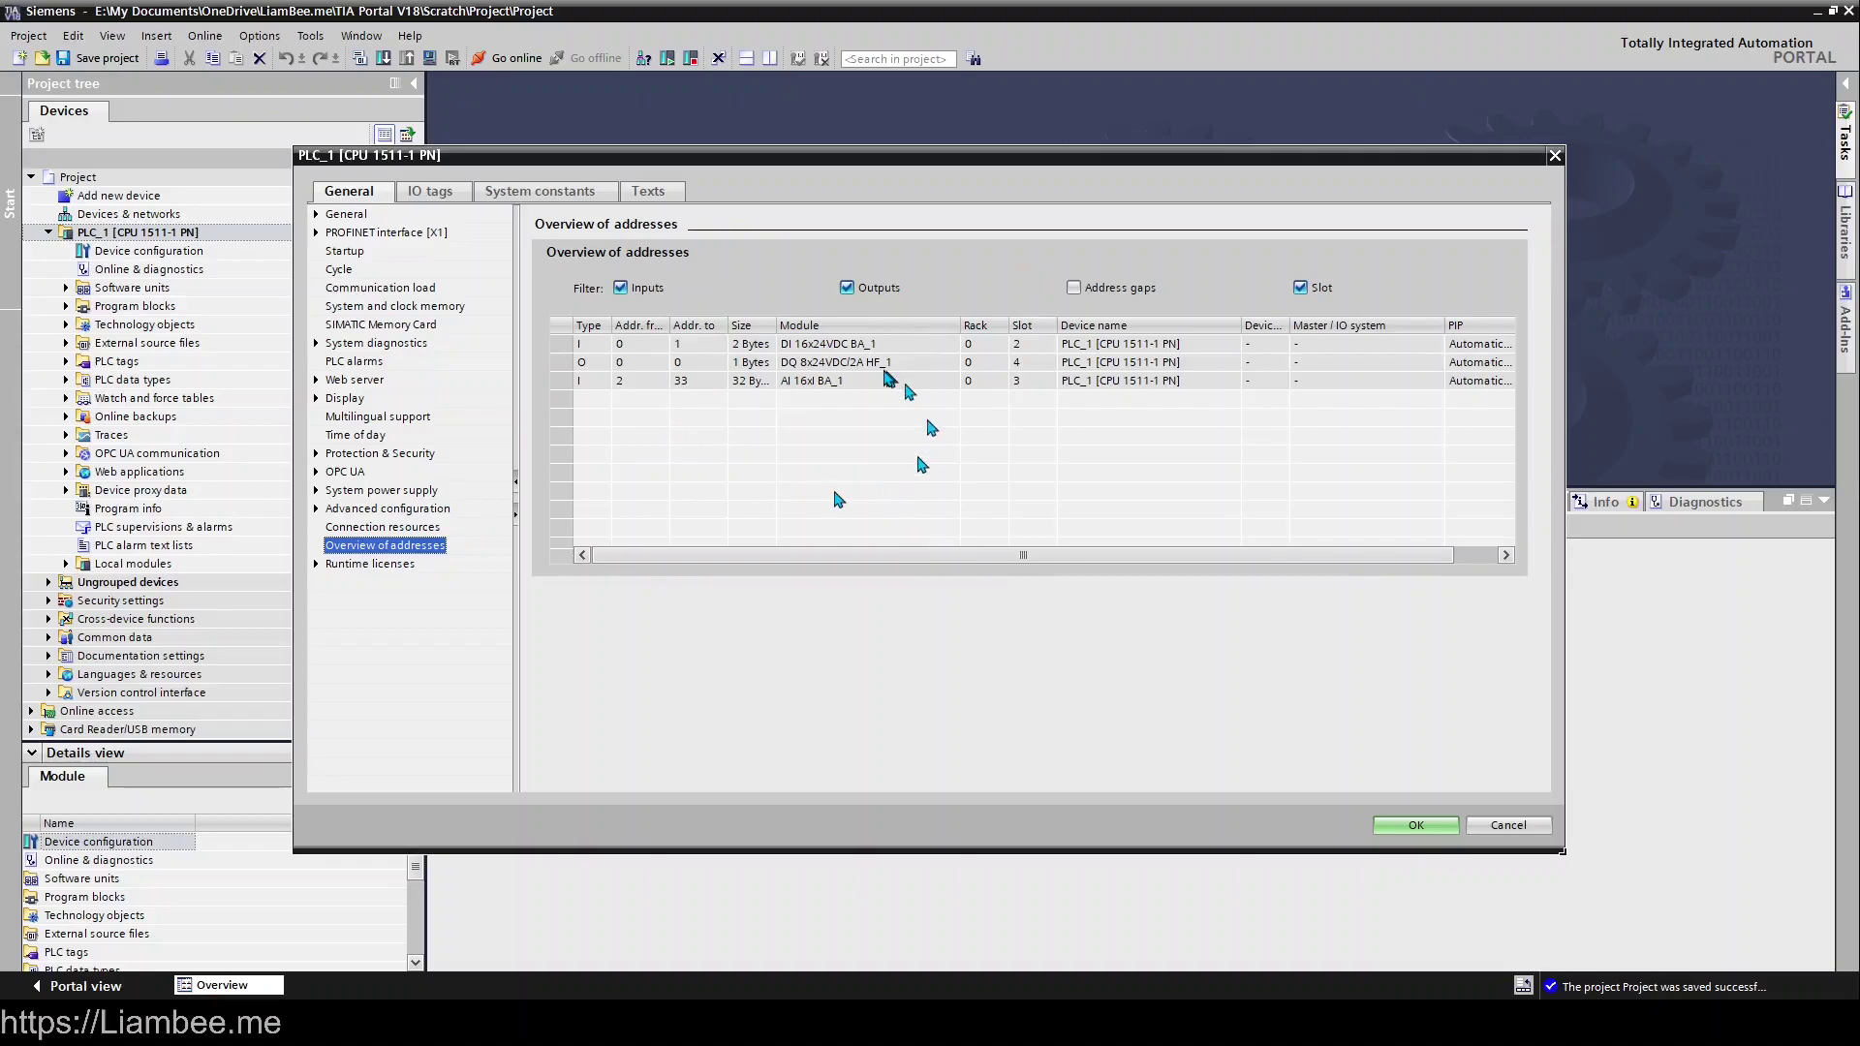
pyautogui.click(1075, 287)
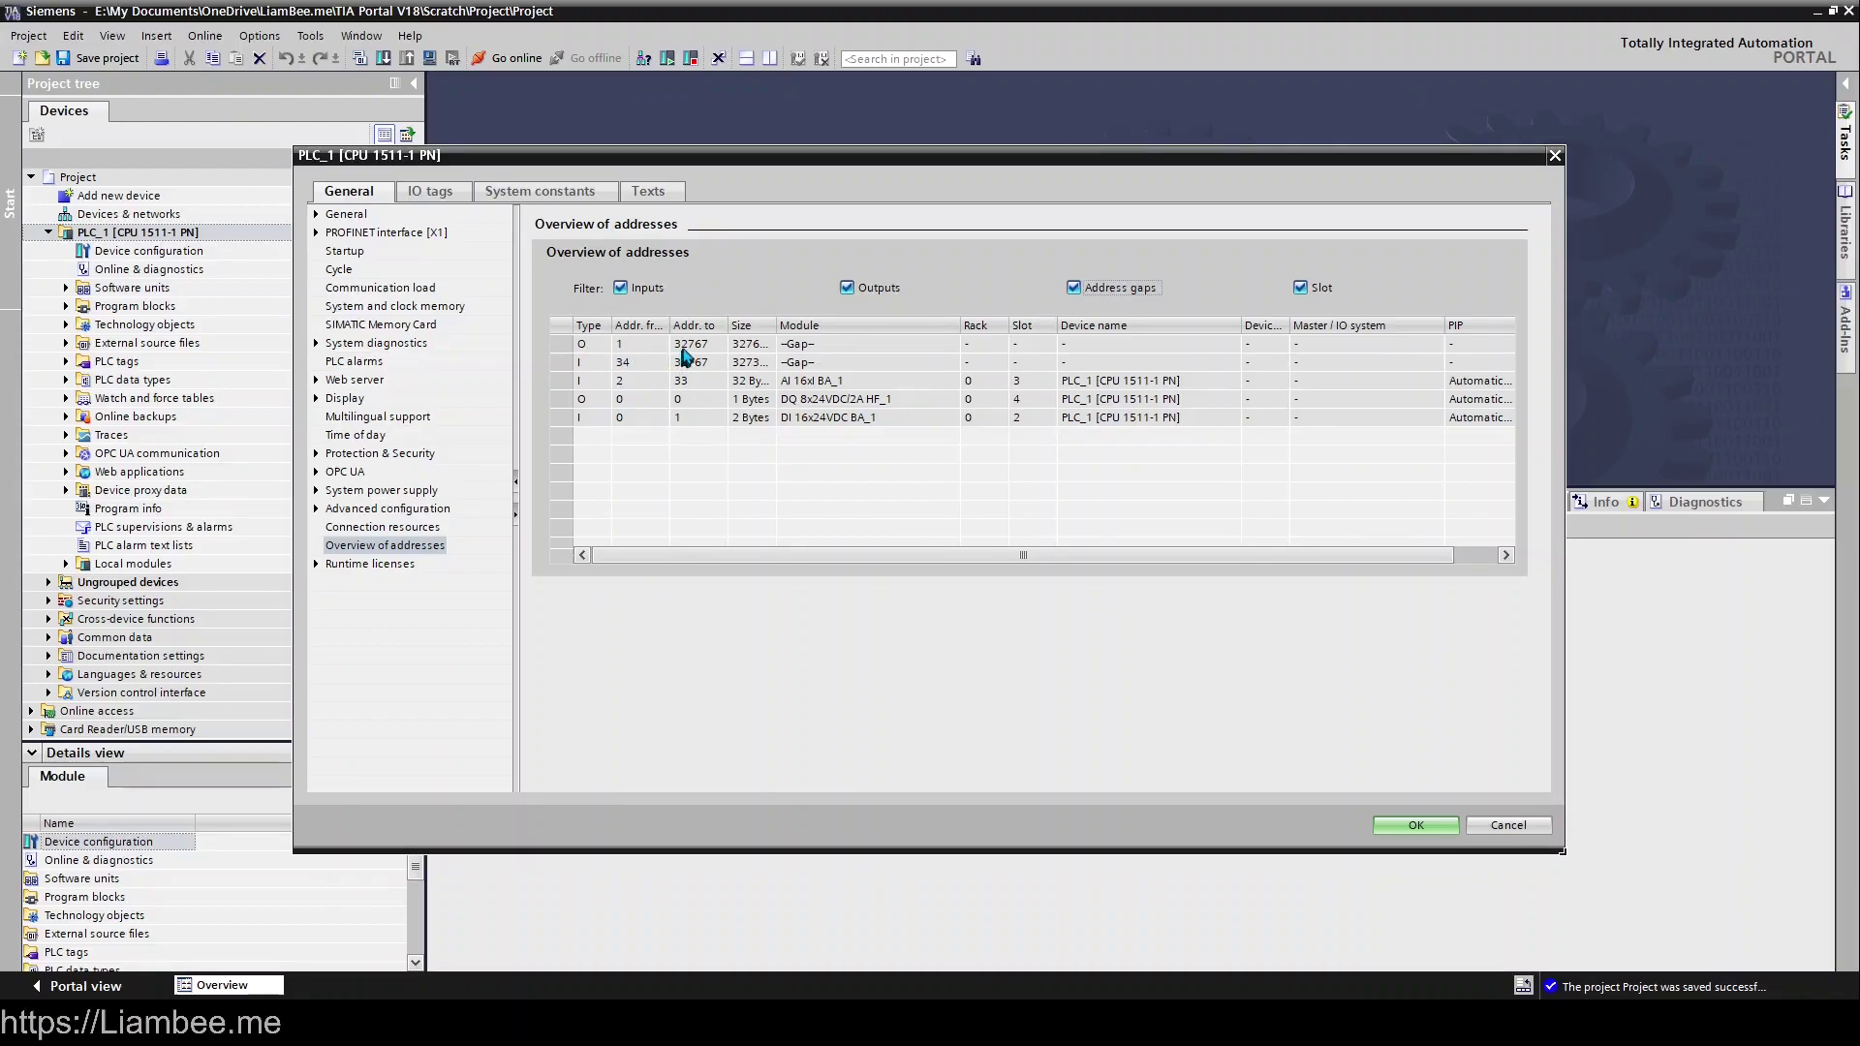
pyautogui.click(822, 349)
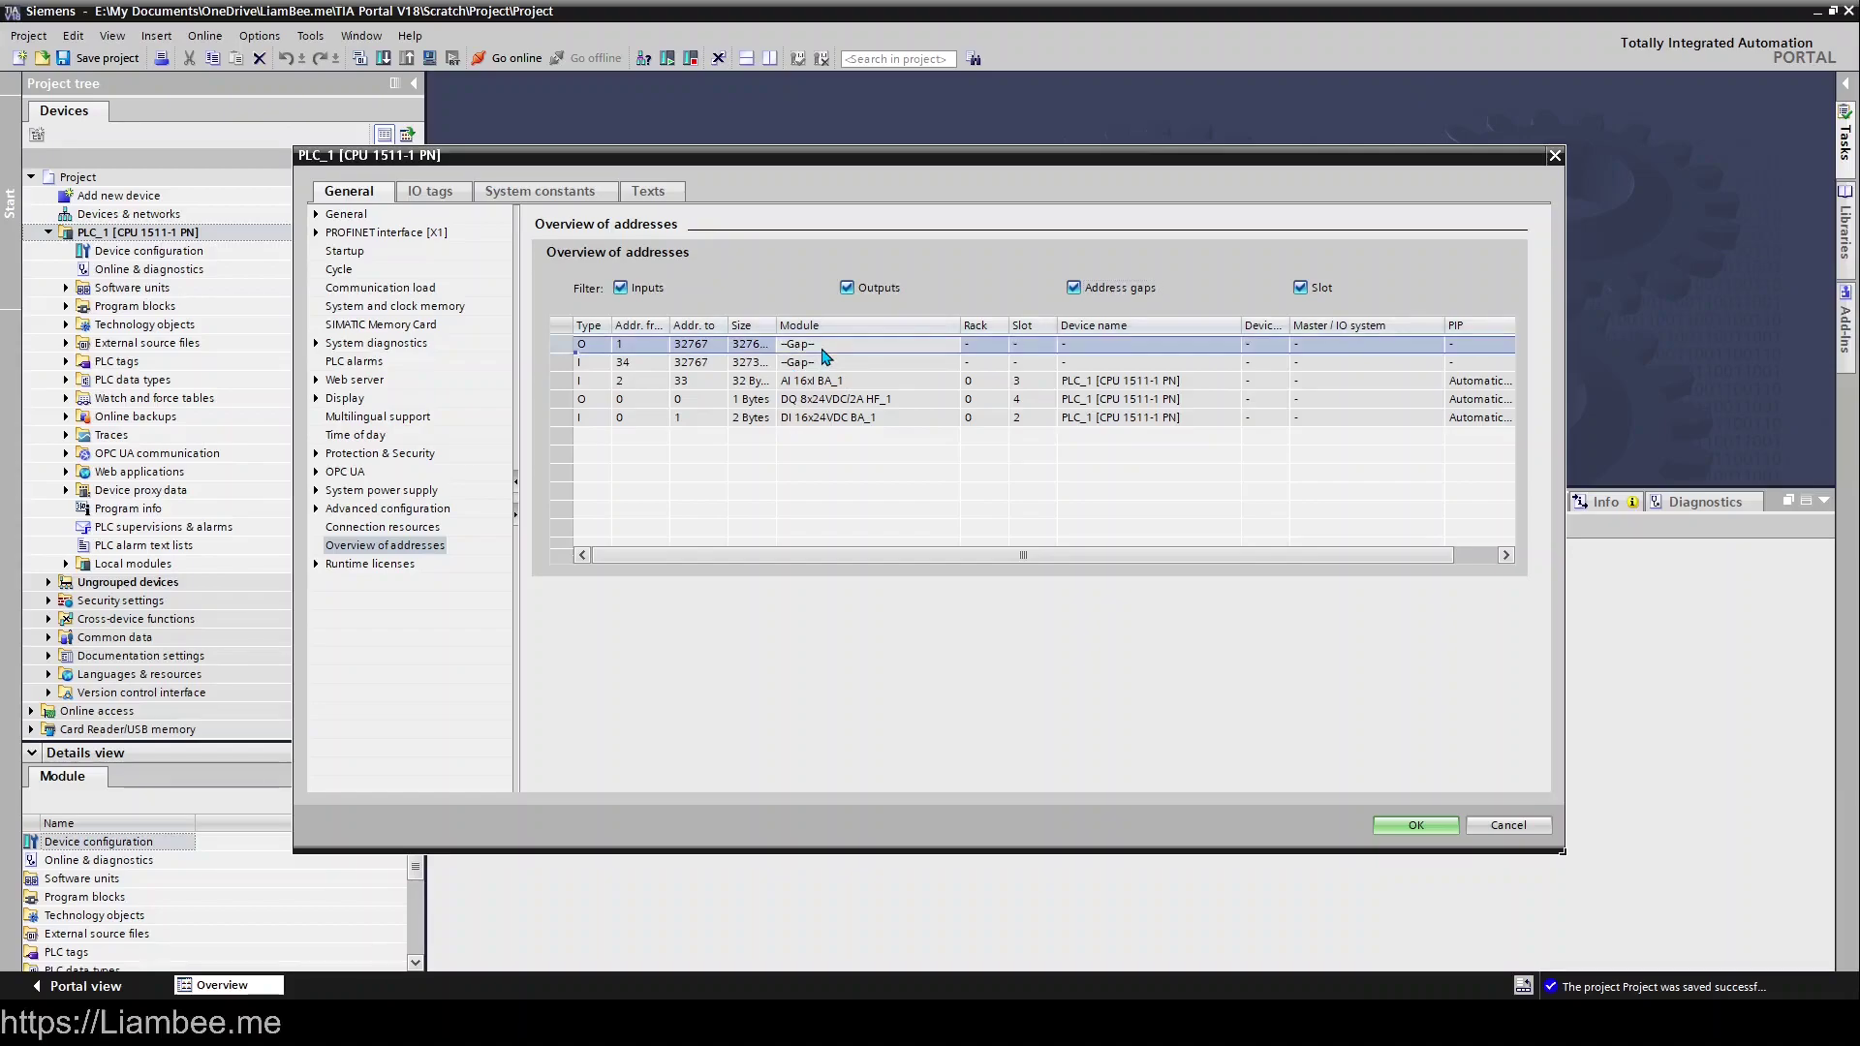
pyautogui.click(594, 369)
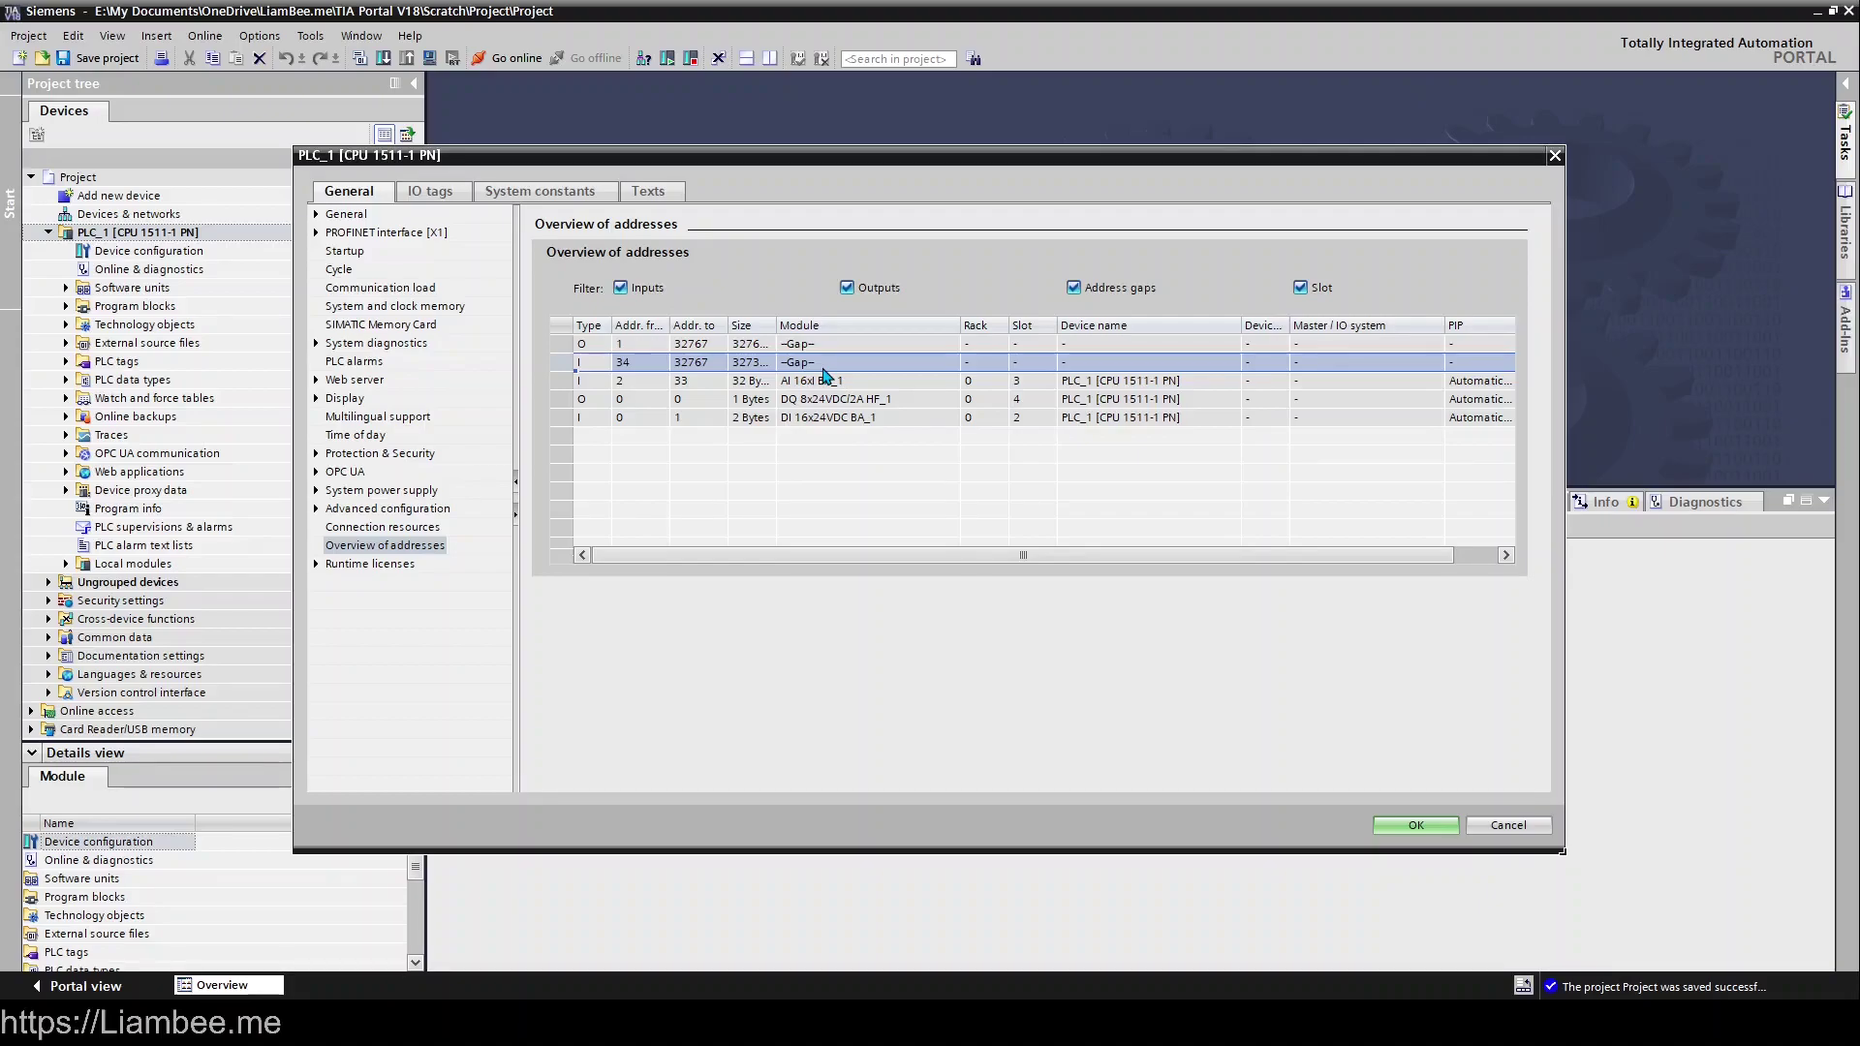
pyautogui.click(386, 566)
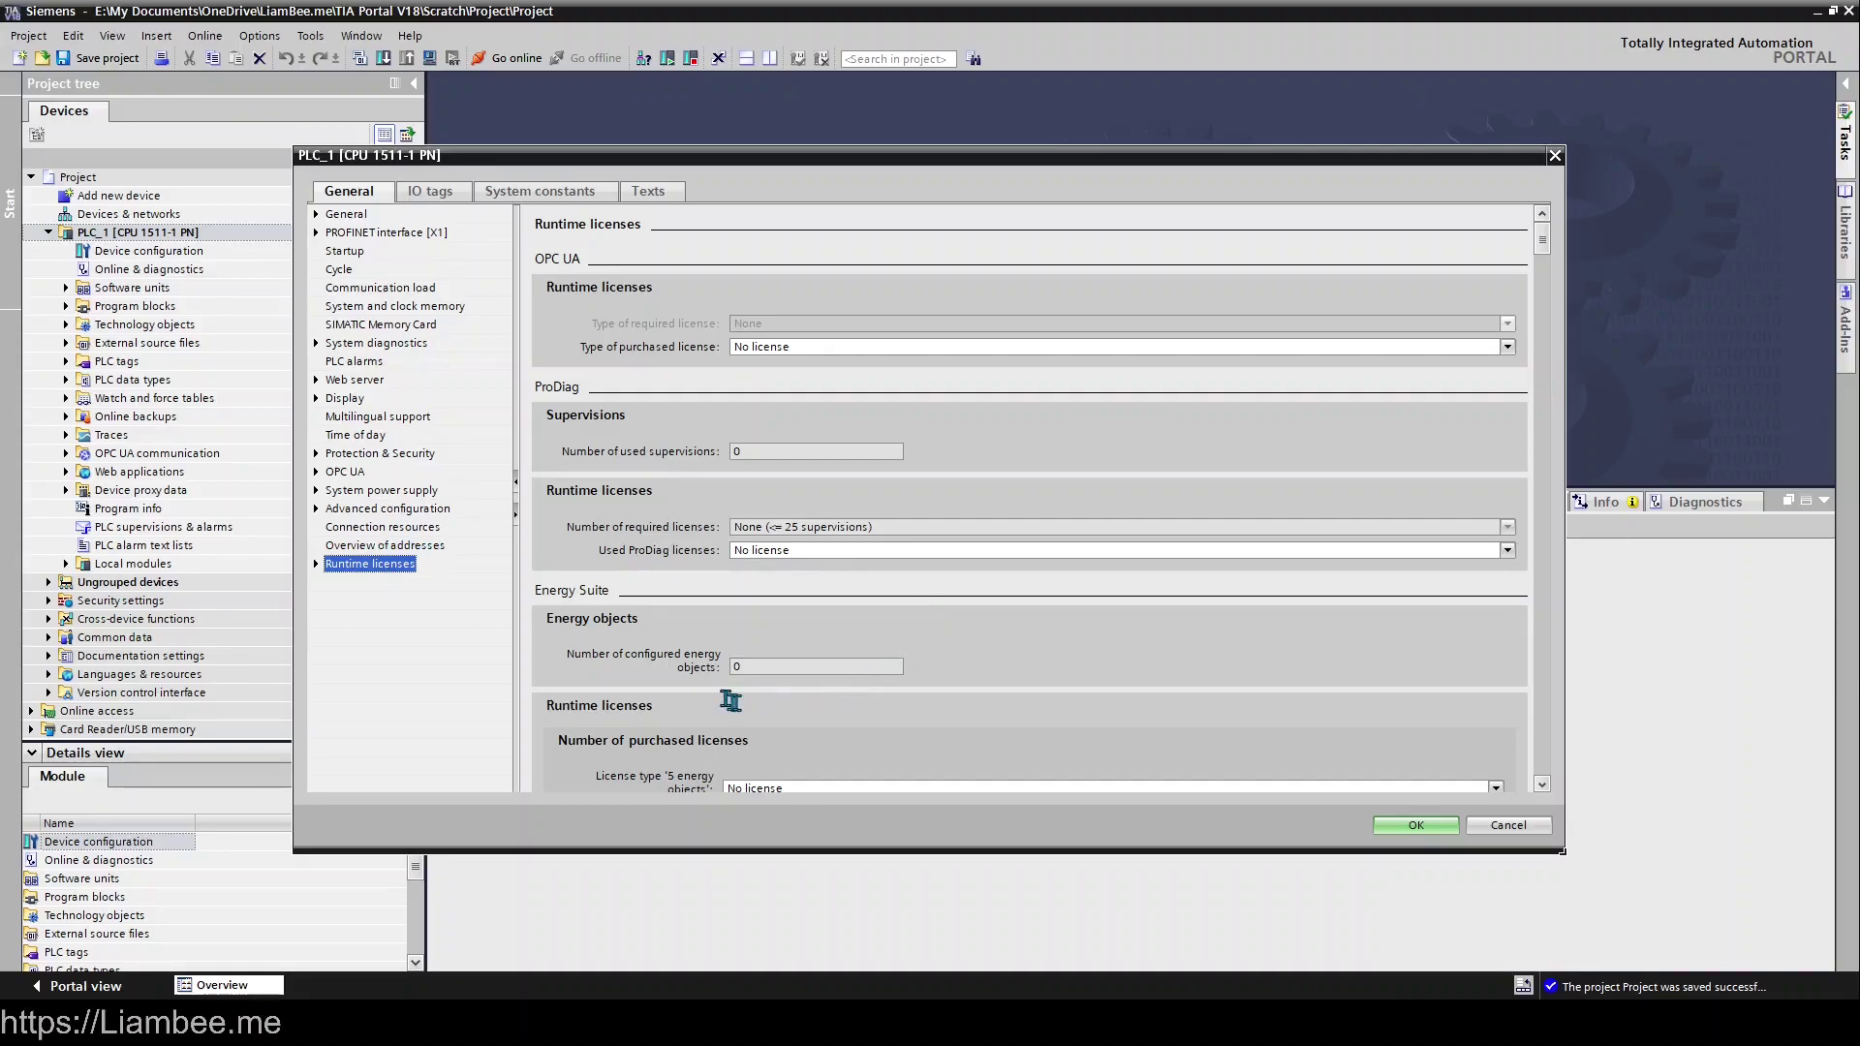
# Keep the MAC license at No license and set the OPC UA purchased license to SIMATIC OPC UA S7-1500 medium
pyautogui.scroll(-1, 1183, 506)
pyautogui.scroll(-5, 724, 658)
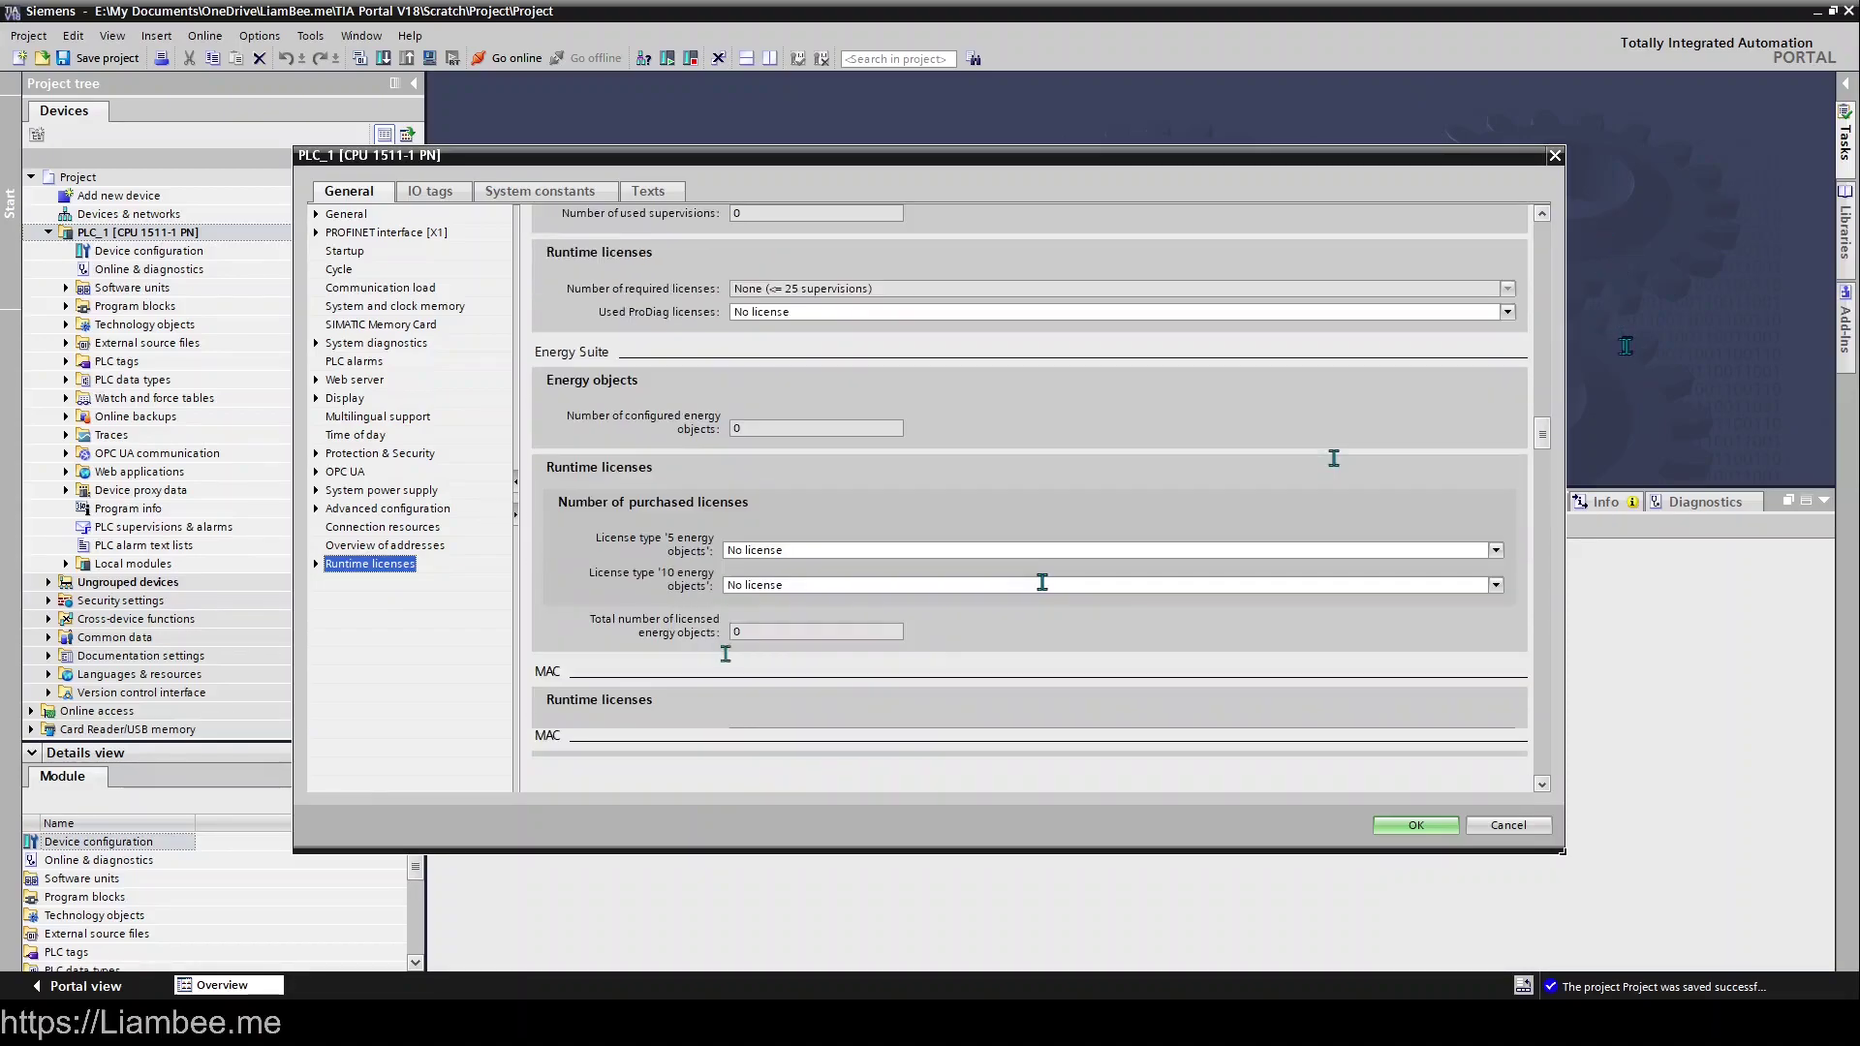
pyautogui.scroll(-2, 724, 667)
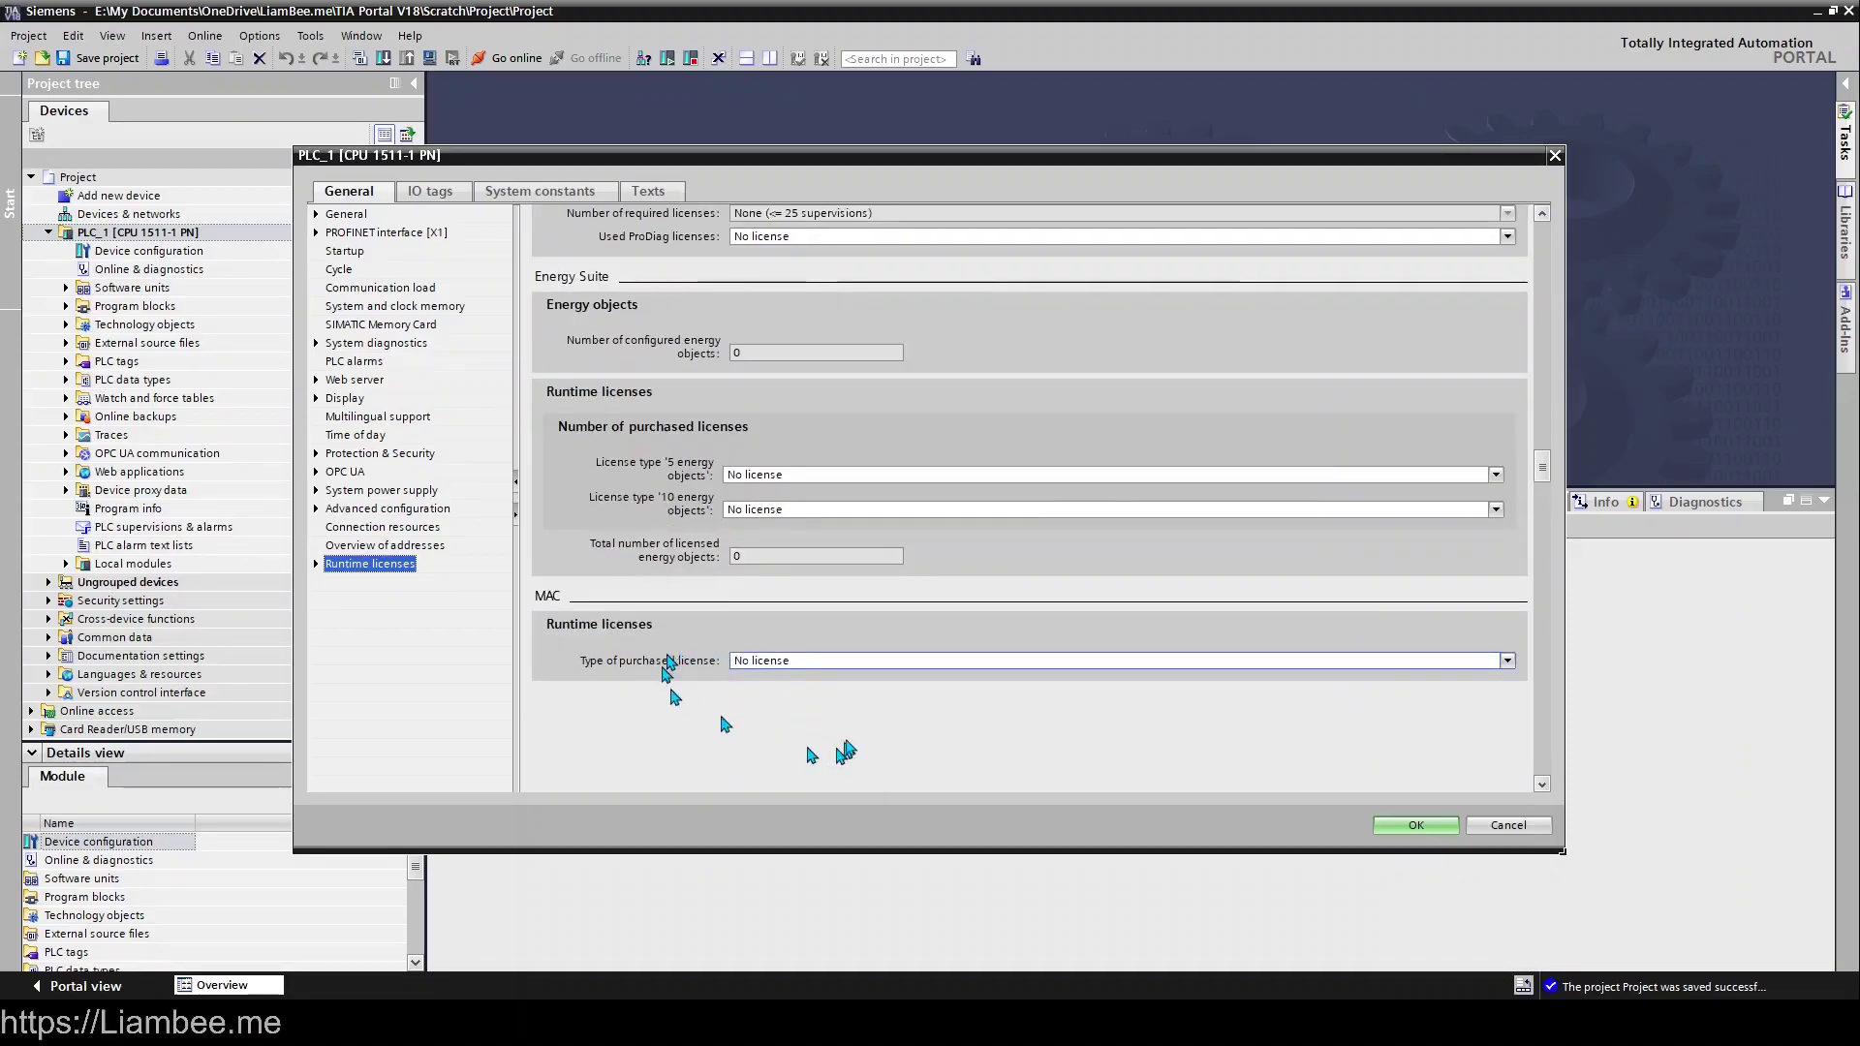
pyautogui.click(802, 665)
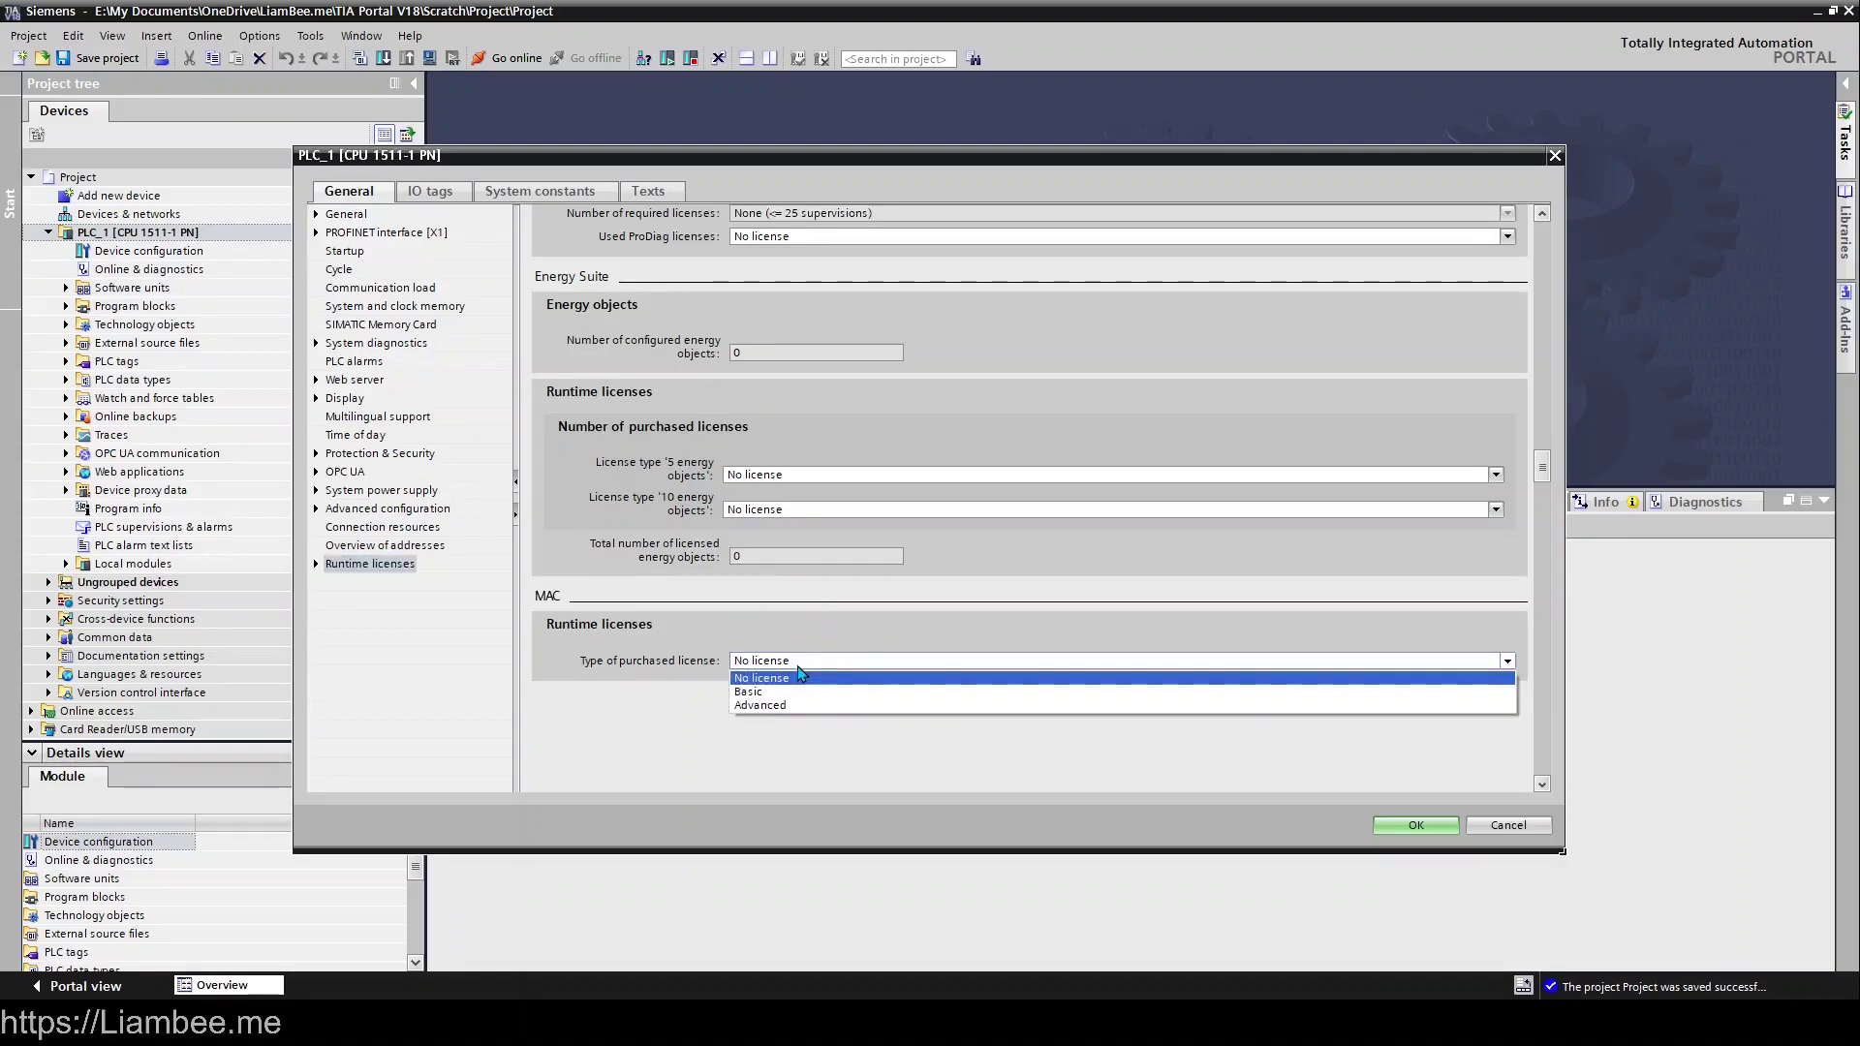
pyautogui.click(803, 676)
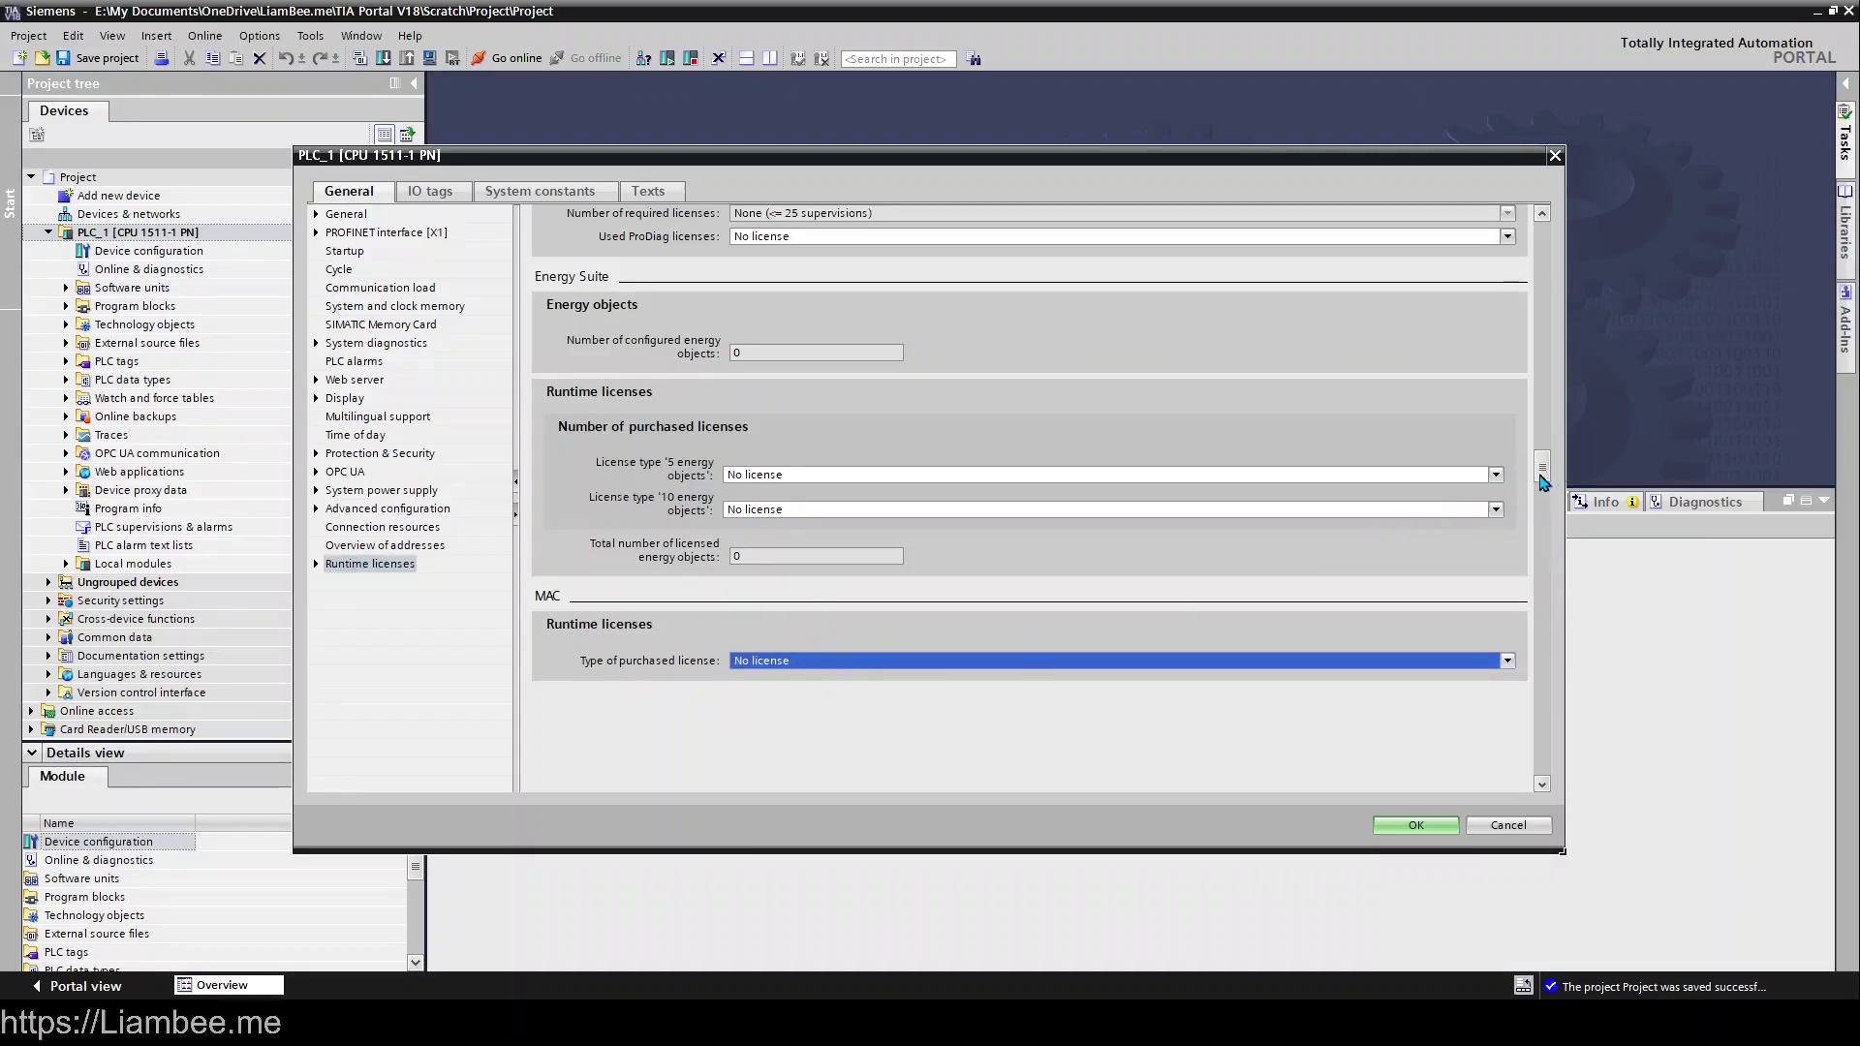
pyautogui.moveTo(1540, 469); pyautogui.dragTo(1559, 244)
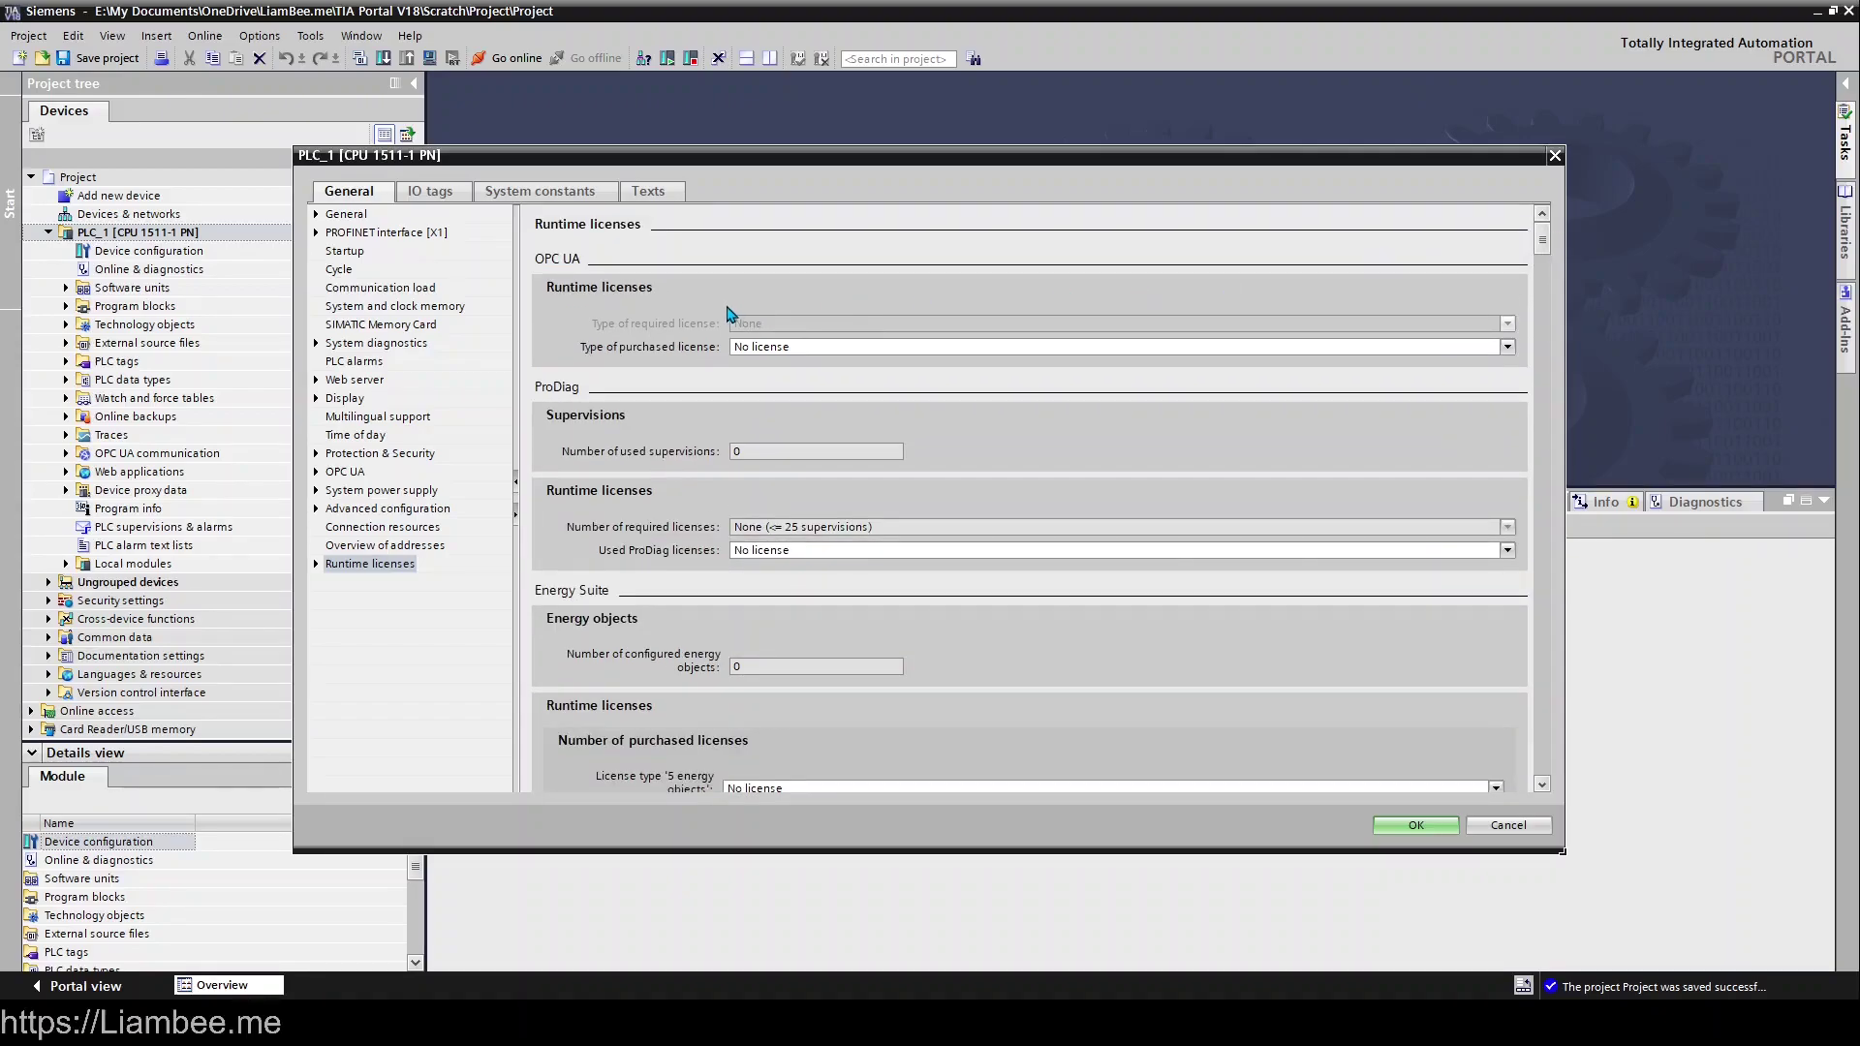
pyautogui.click(775, 348)
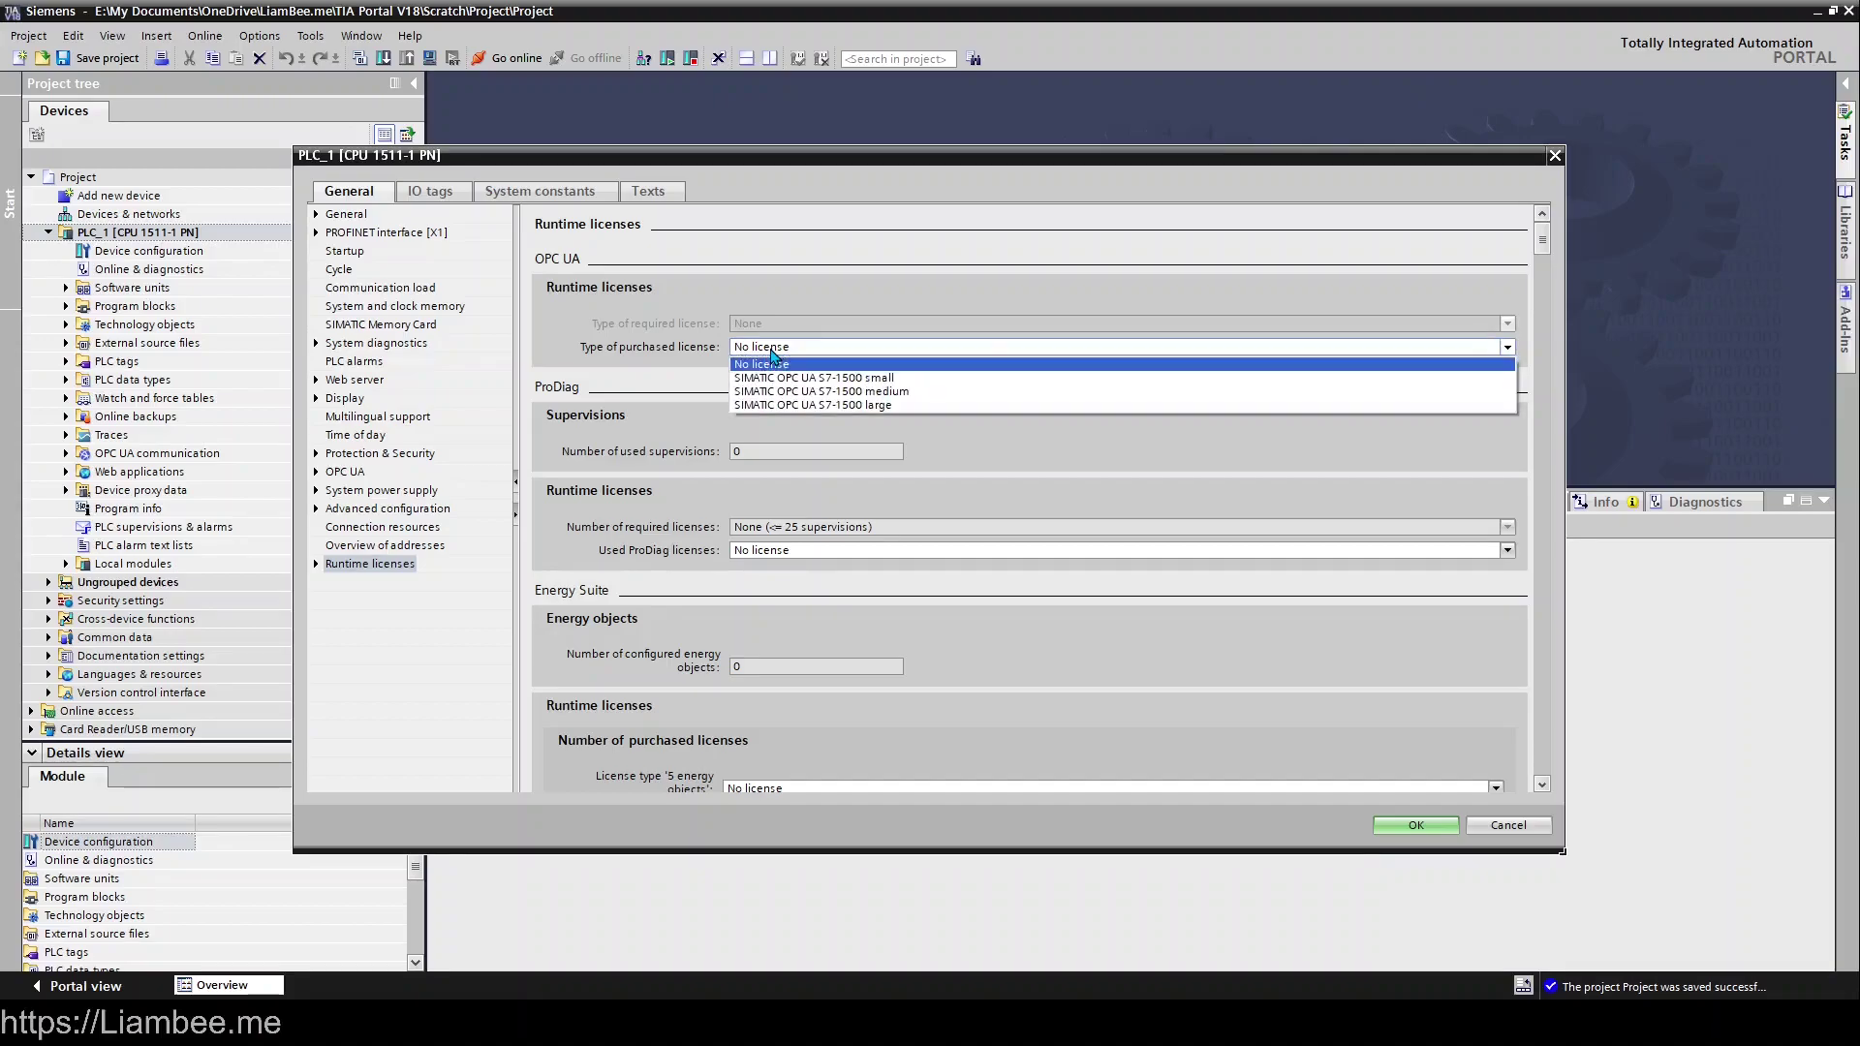
pyautogui.click(960, 393)
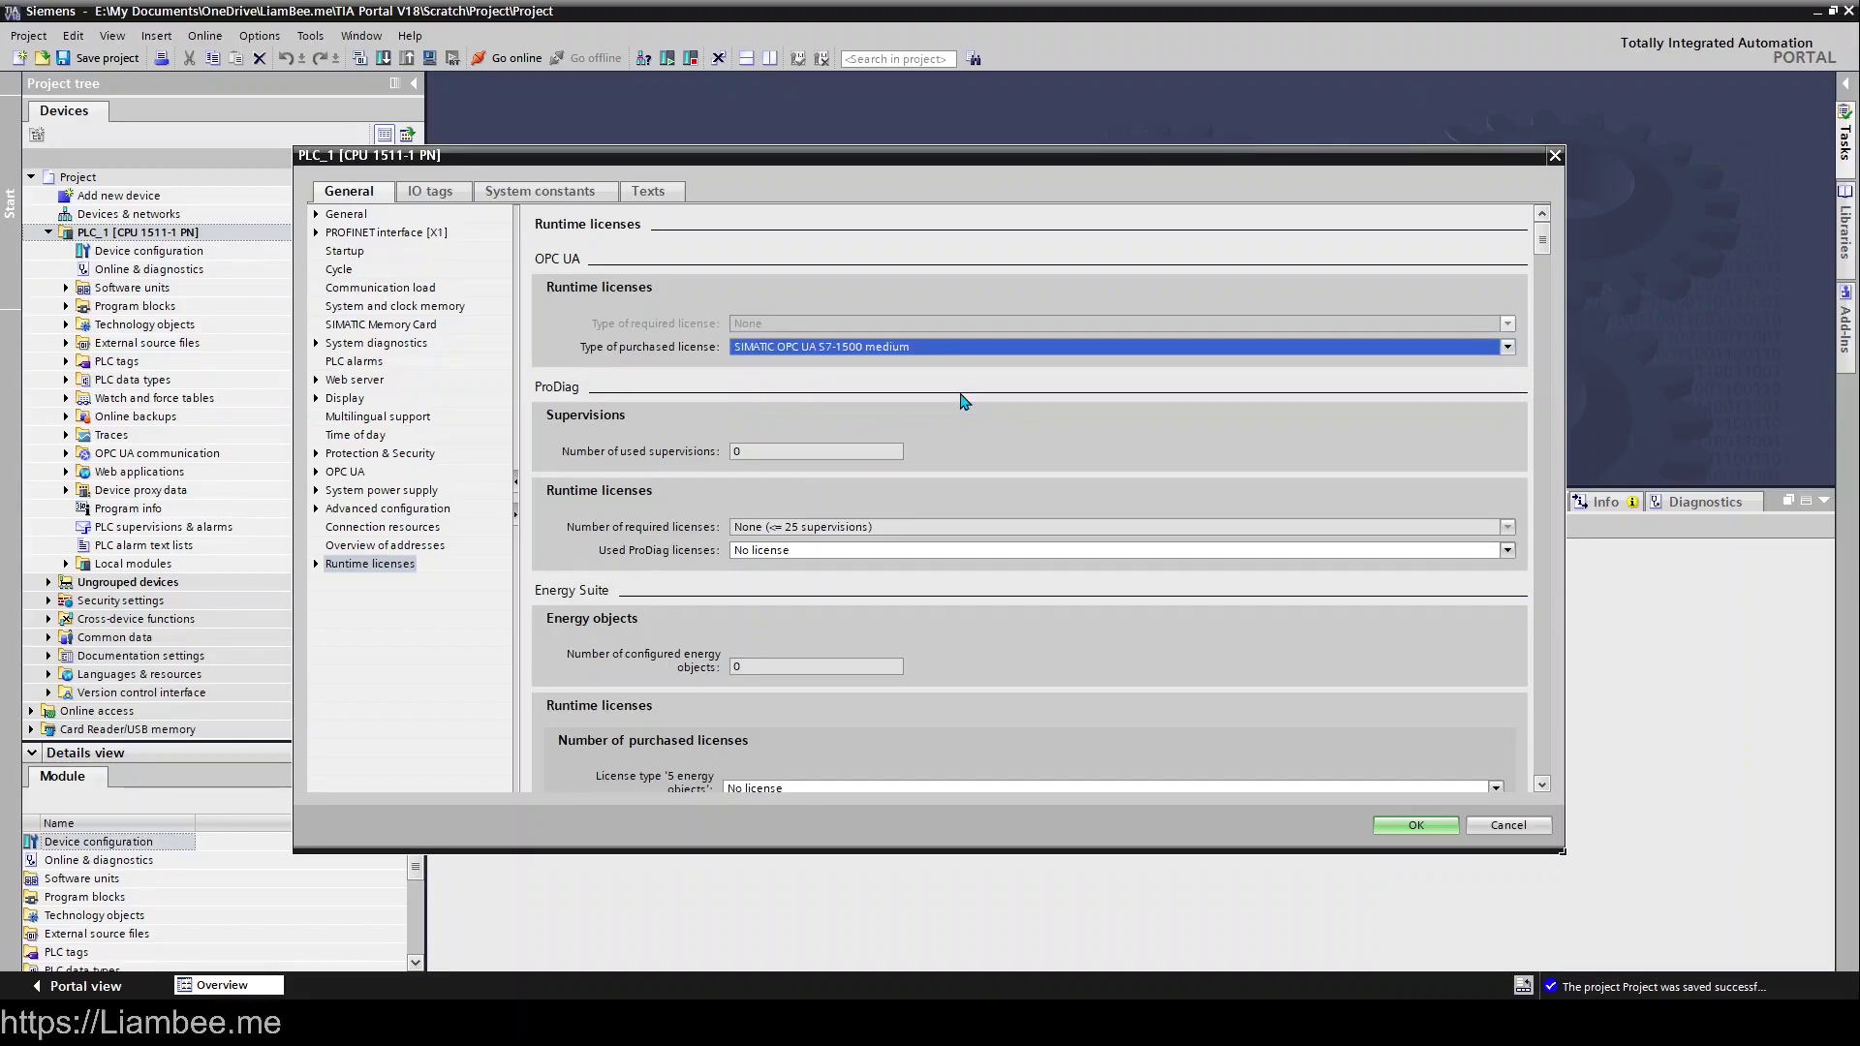